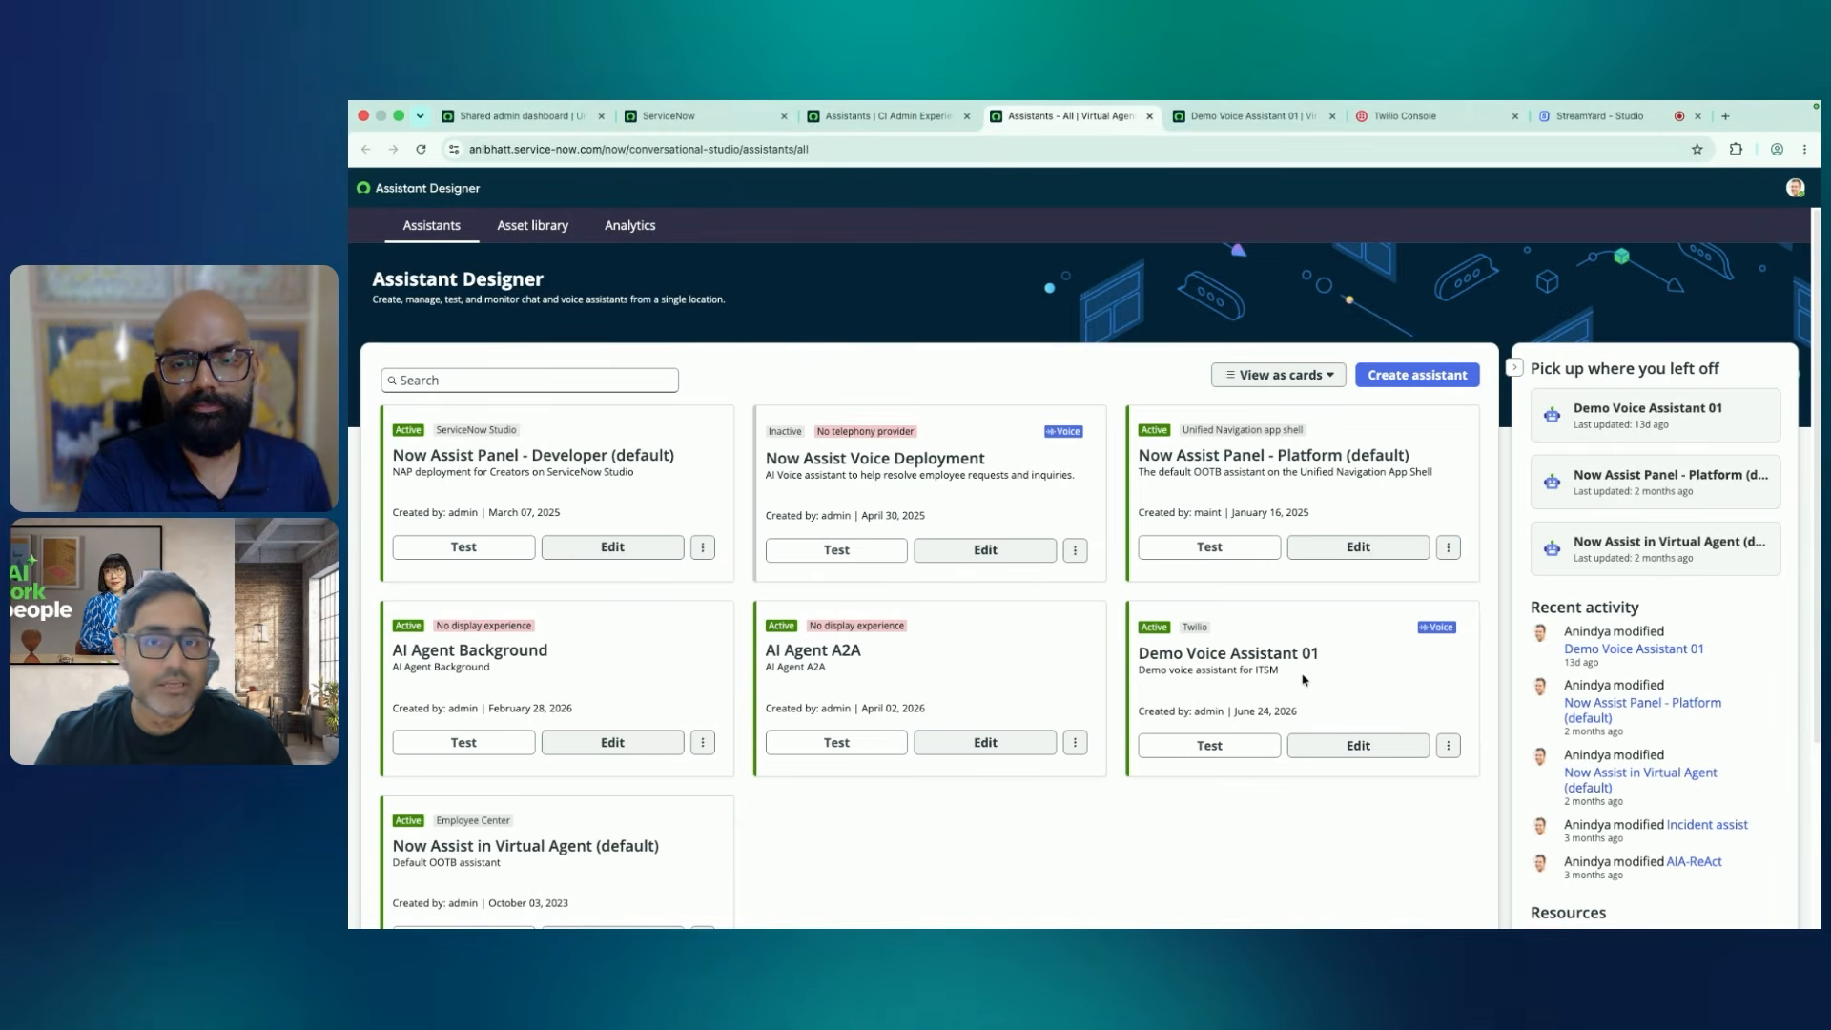
Open the settings of Demo Voice Assistant 01 and review its name, description and tags in the basic details
click(1216, 119)
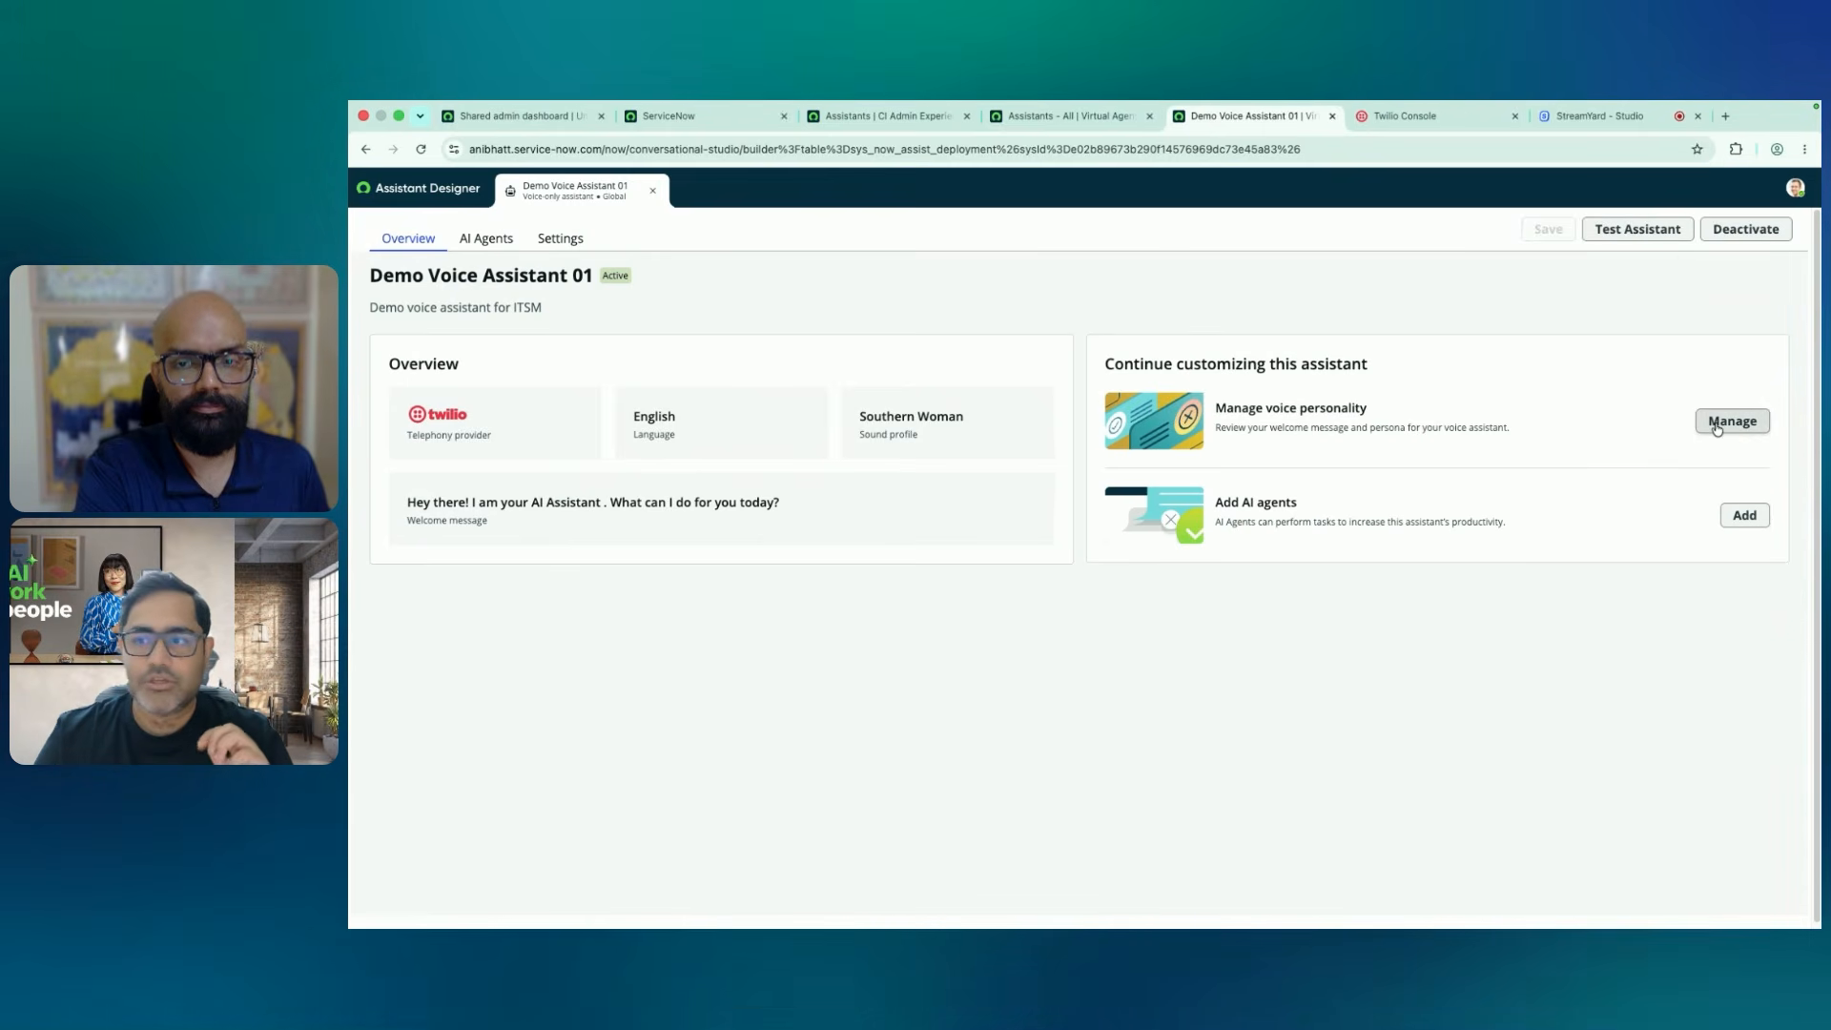
click(564, 240)
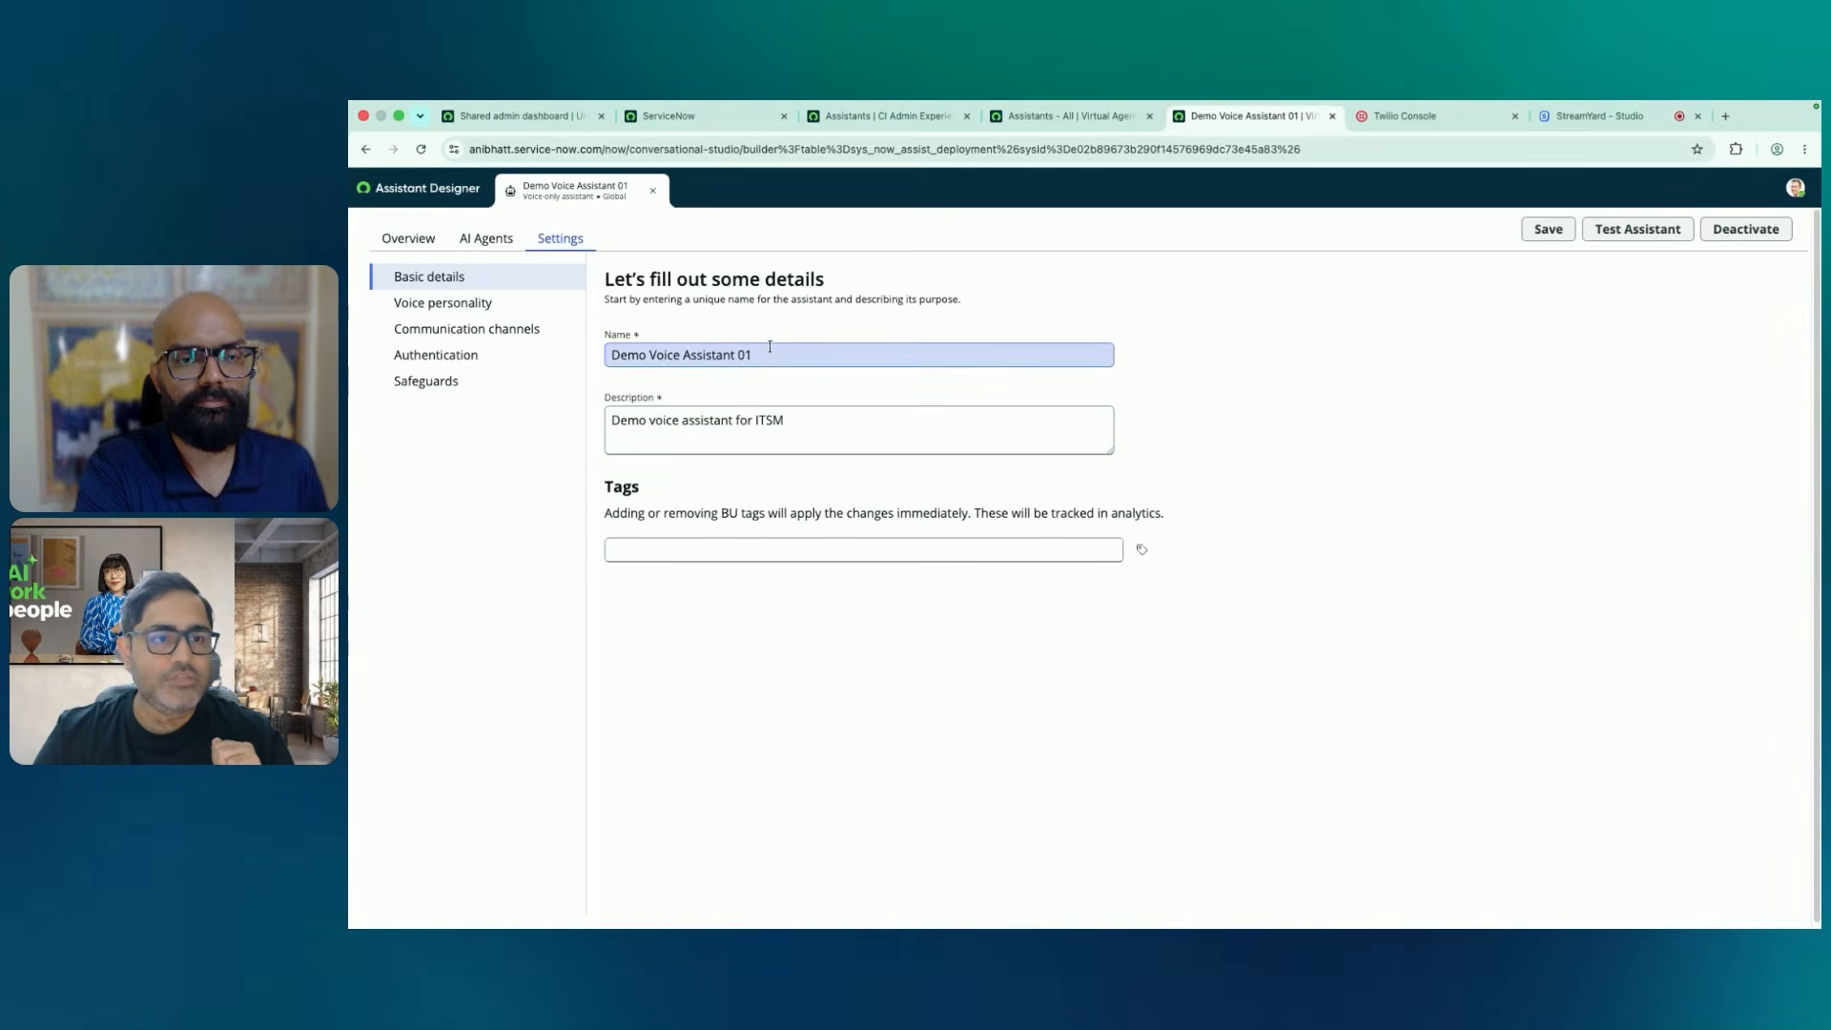
click(775, 354)
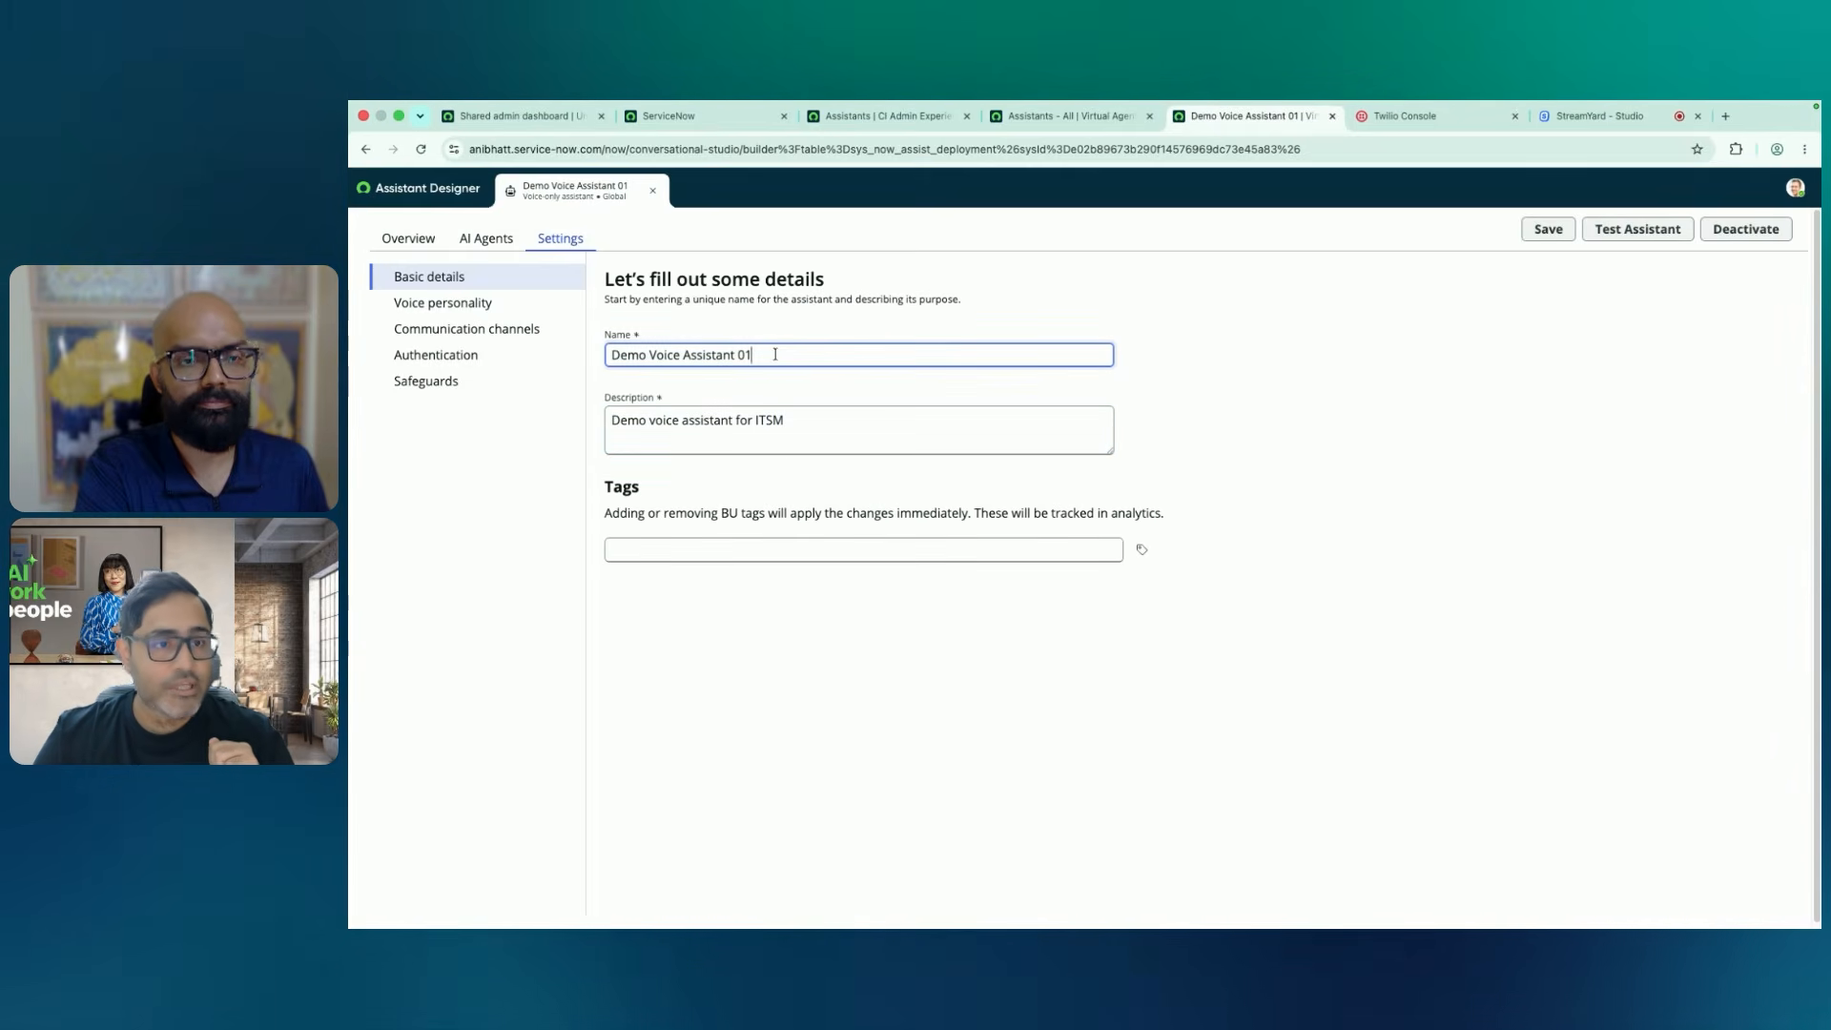
click(808, 434)
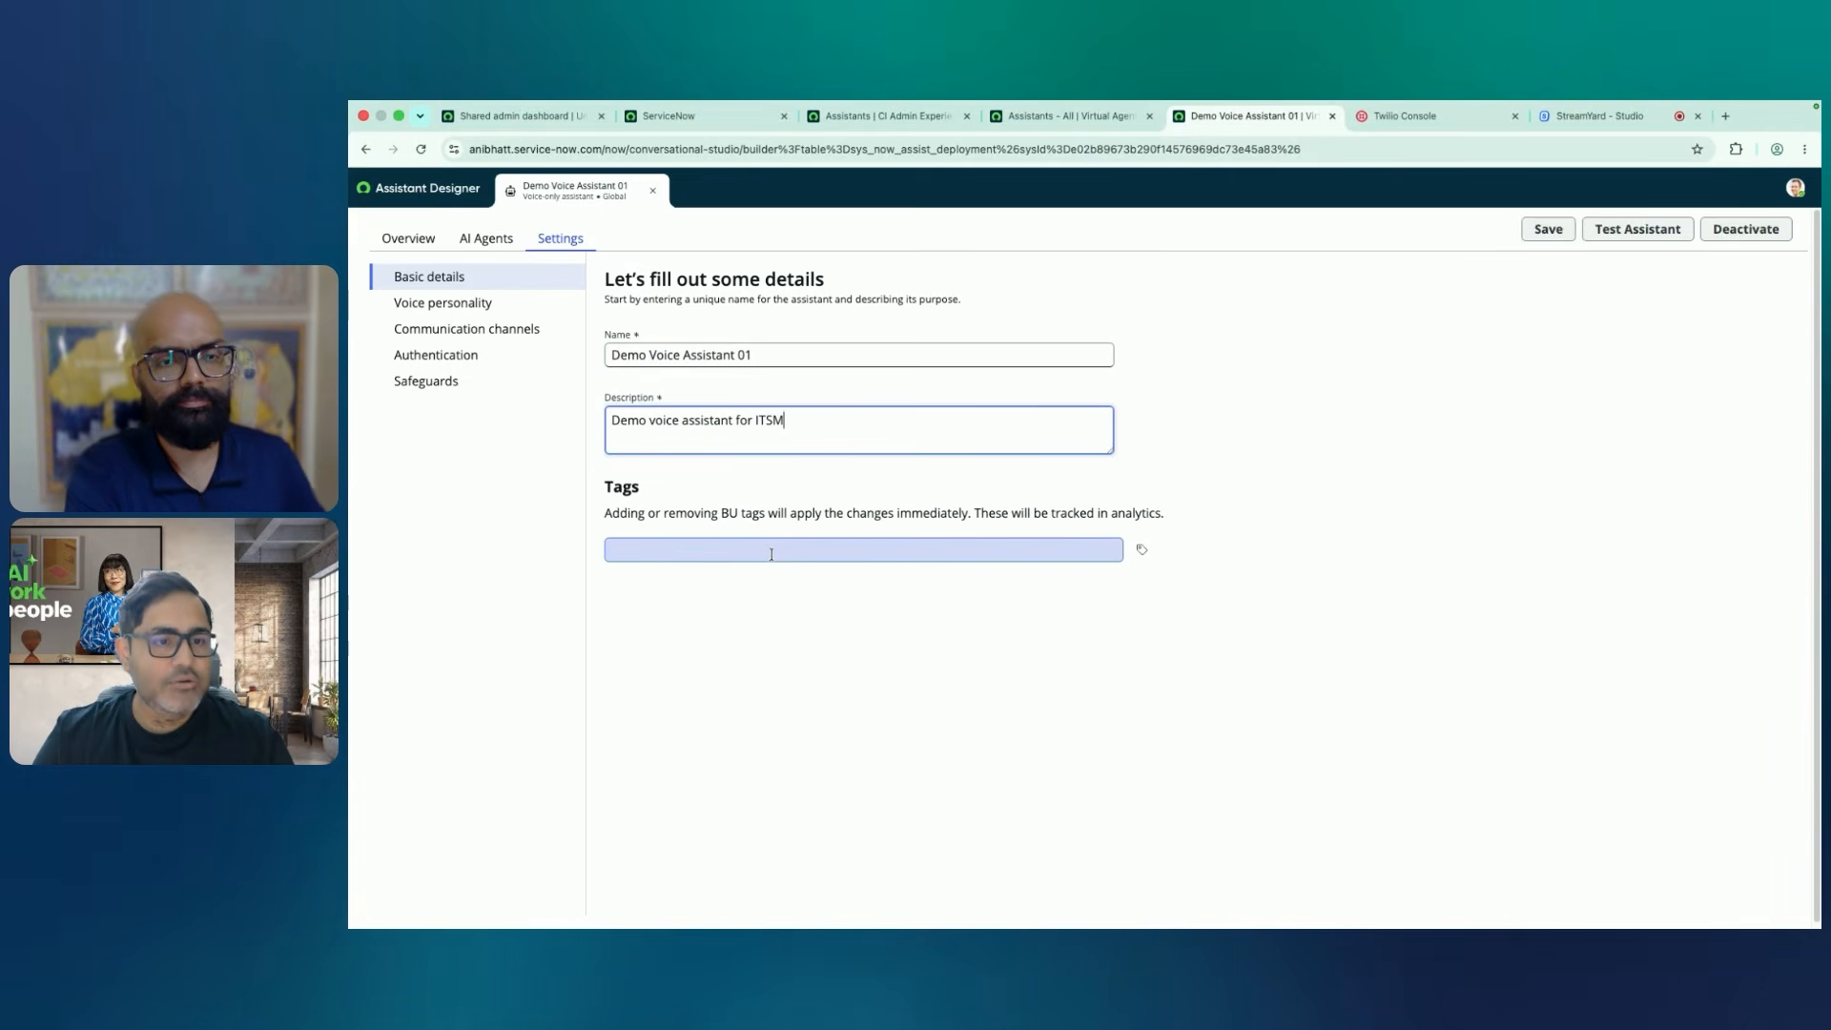
Open the assistant's voice personality settings and look through the available default speaking languages, keeping English
click(466, 304)
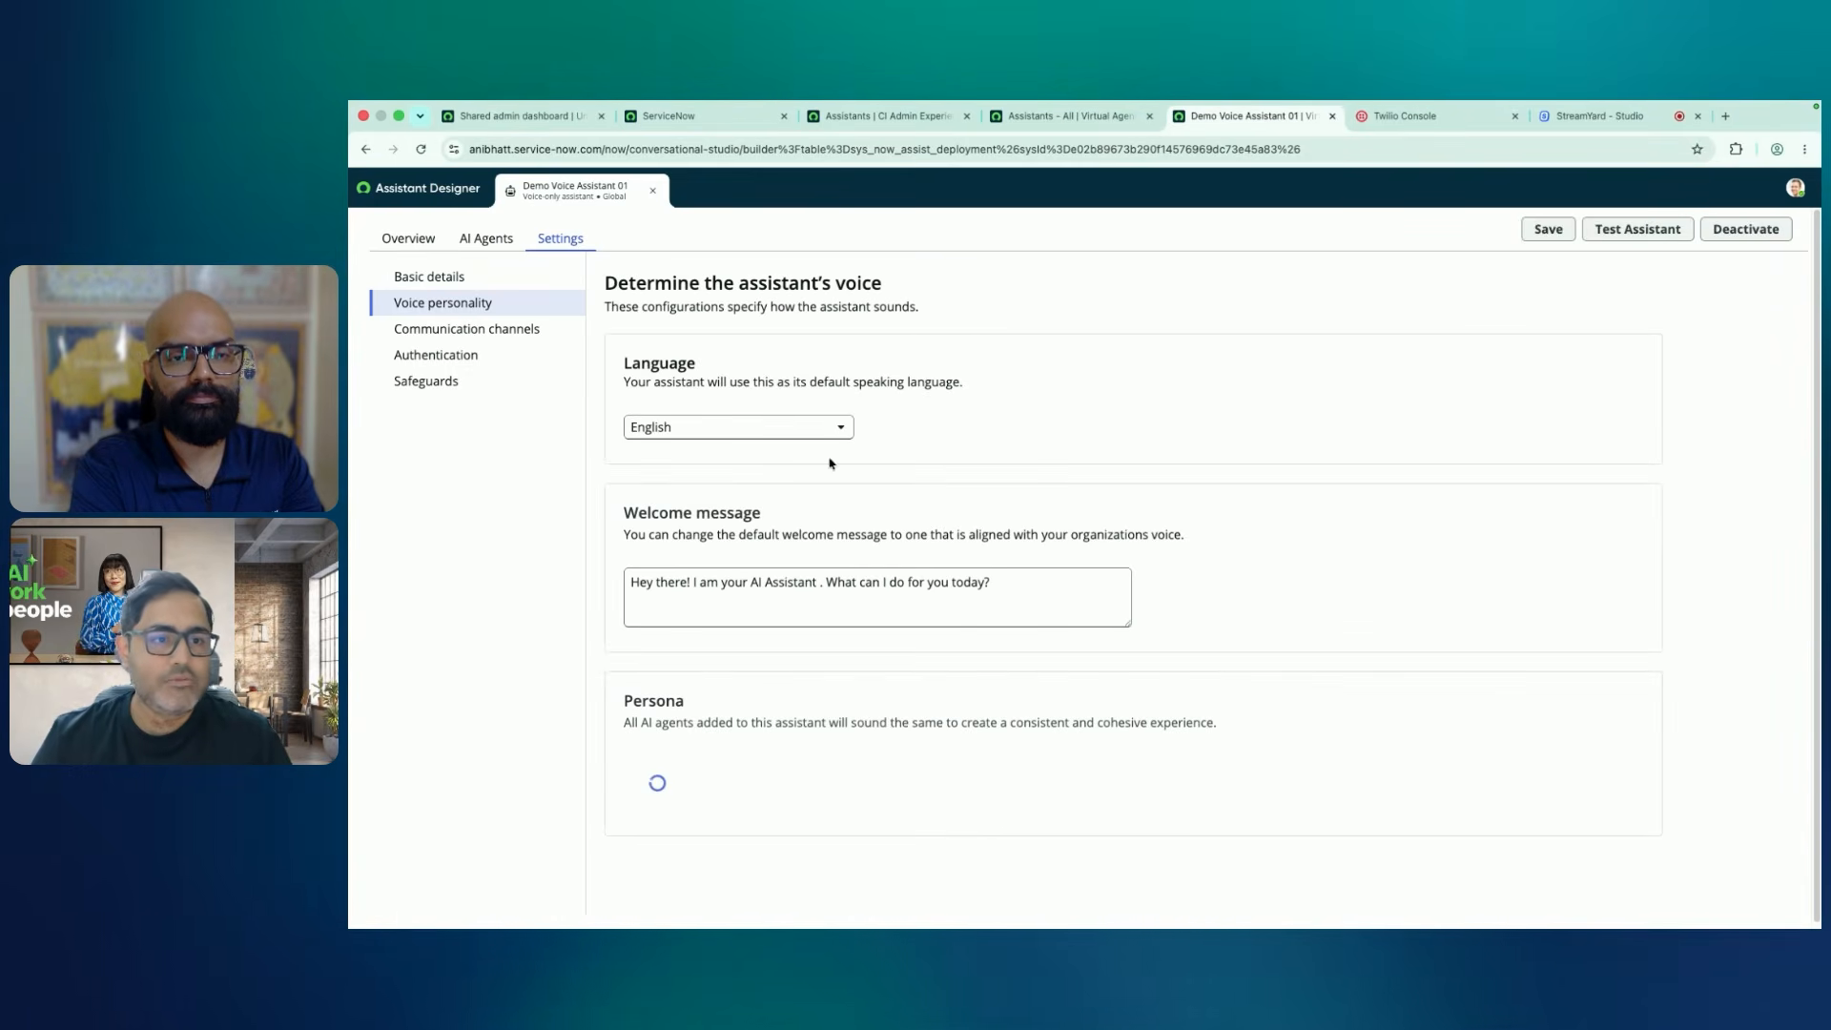
click(835, 431)
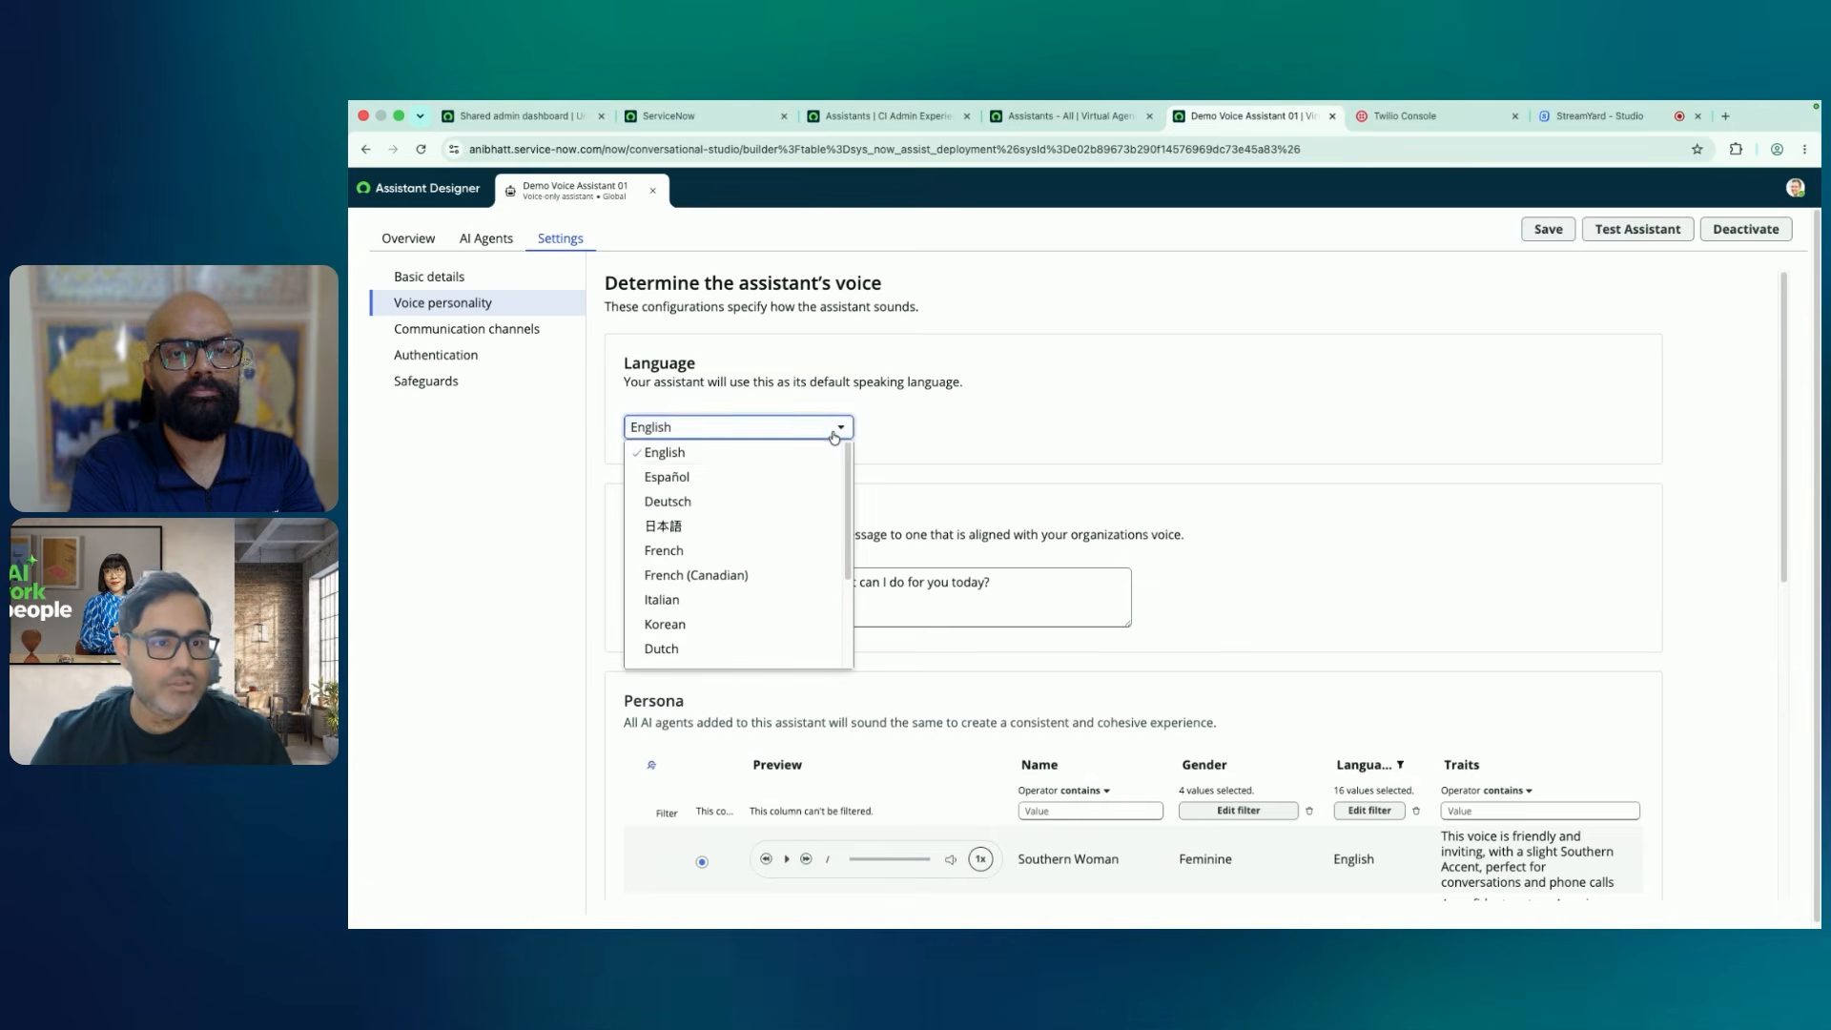
drag(848, 464, 843, 571)
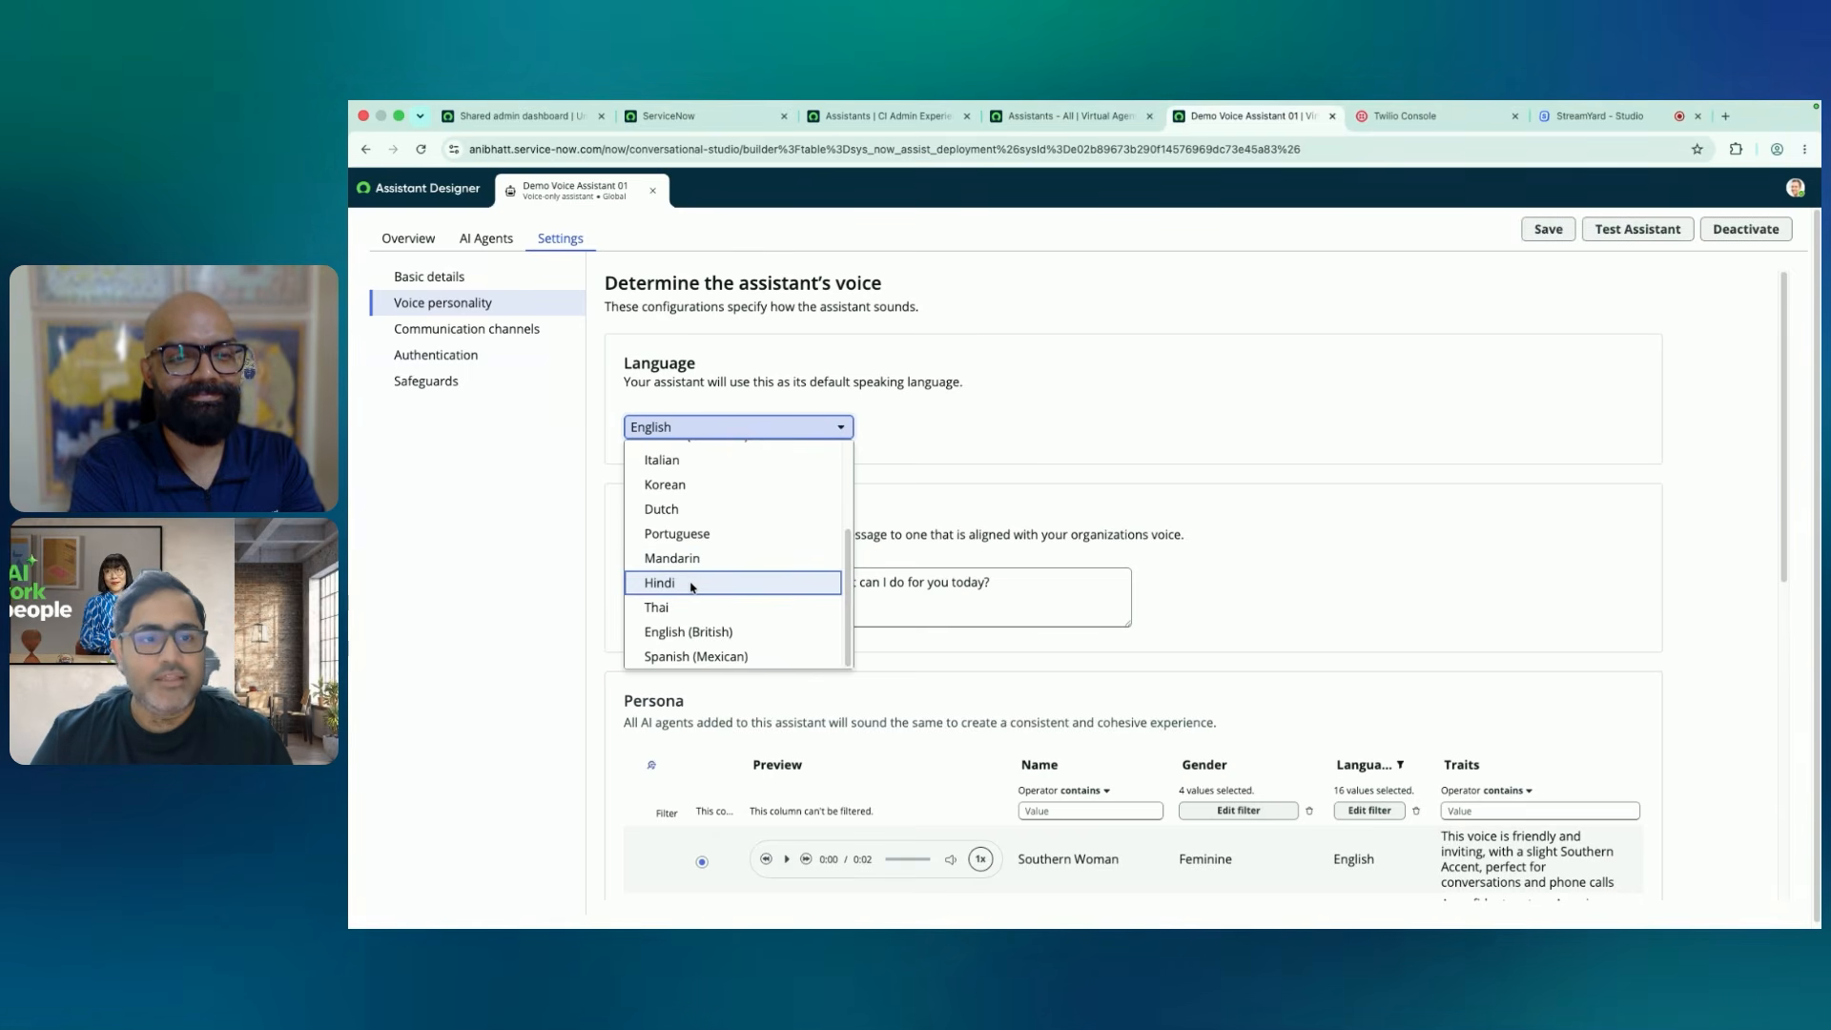
click(1051, 356)
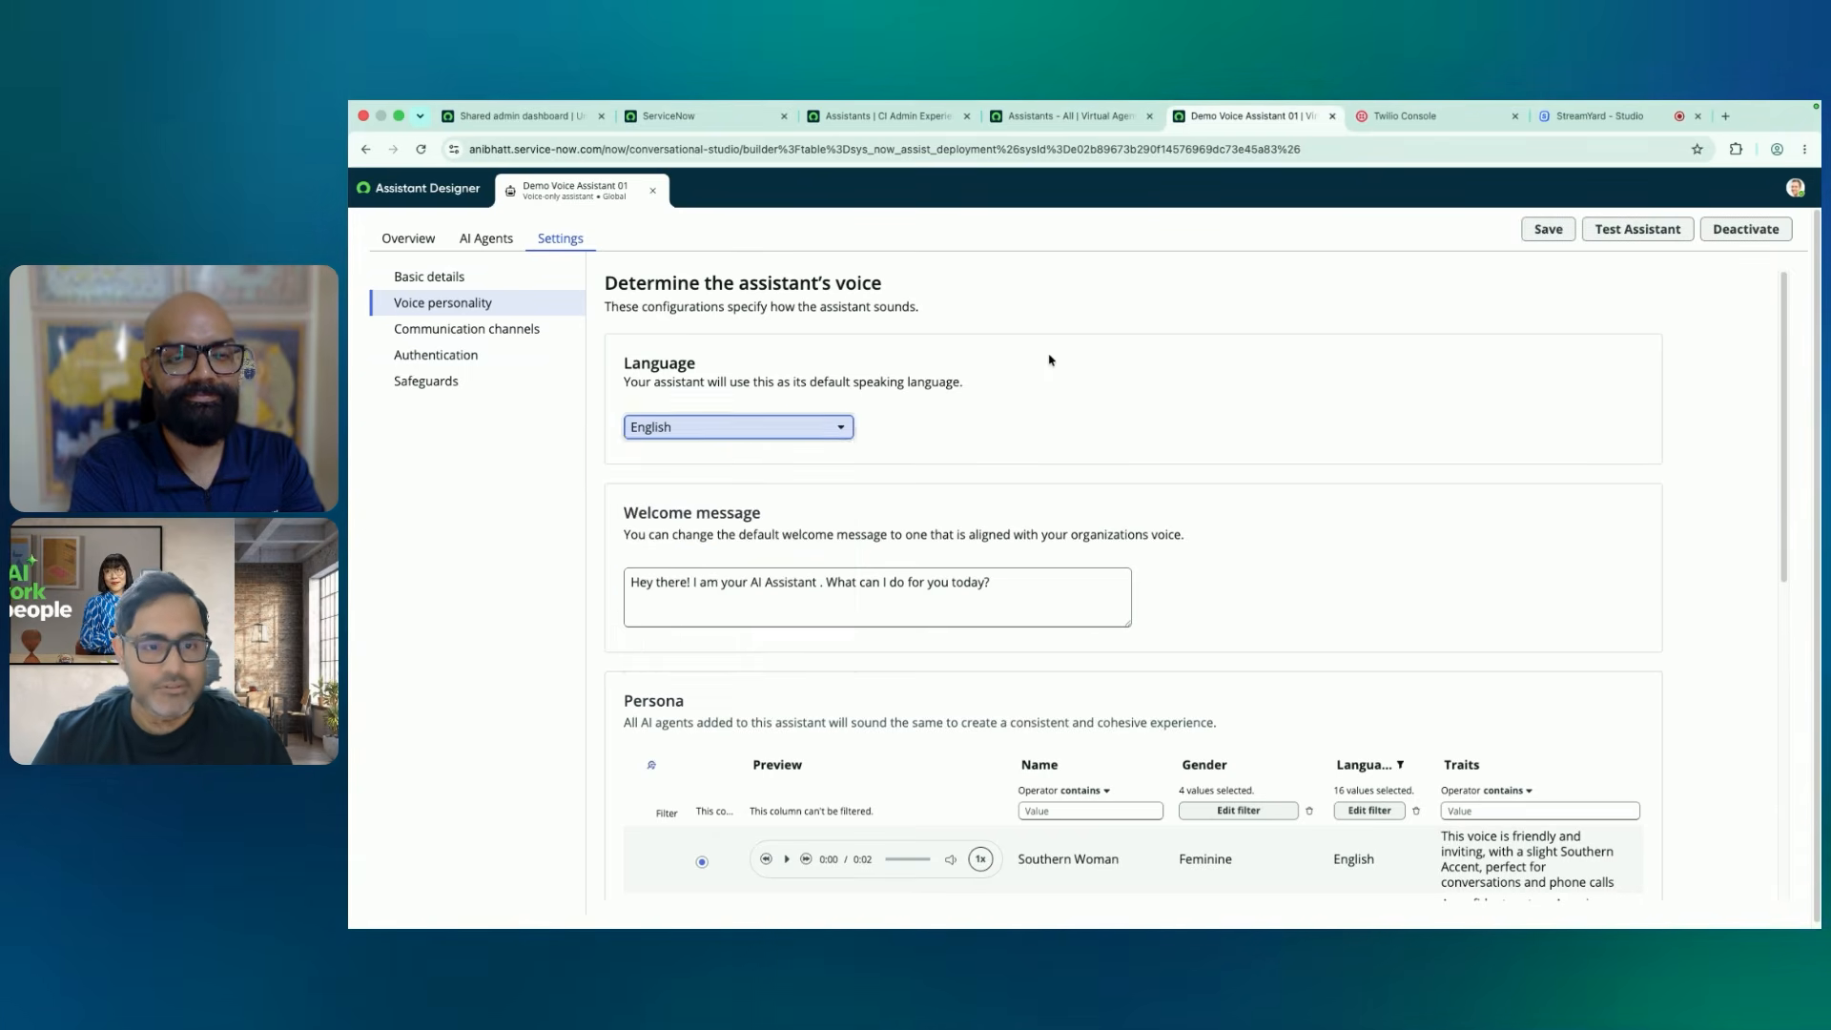
Highlight the full welcome message text in the voice personality settings to review it
scroll(701, 609, down, 1)
scroll(702, 608, down, 1)
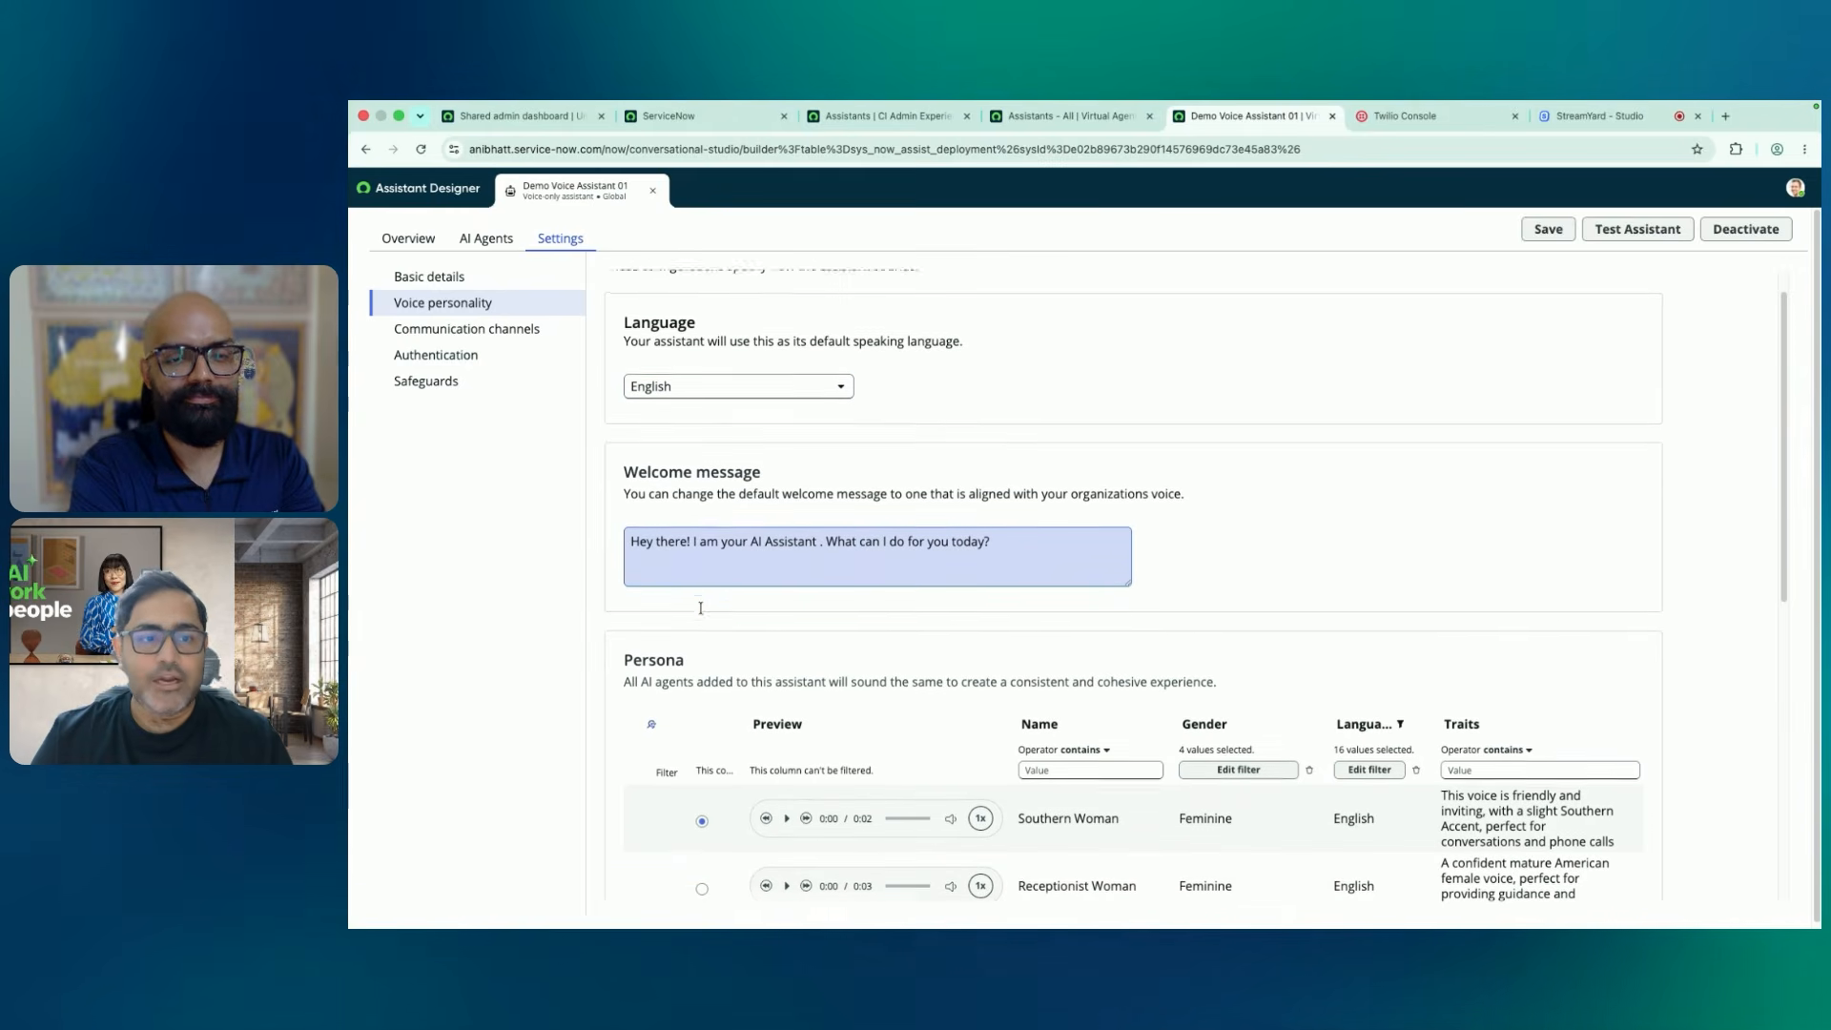
triple_click(678, 543)
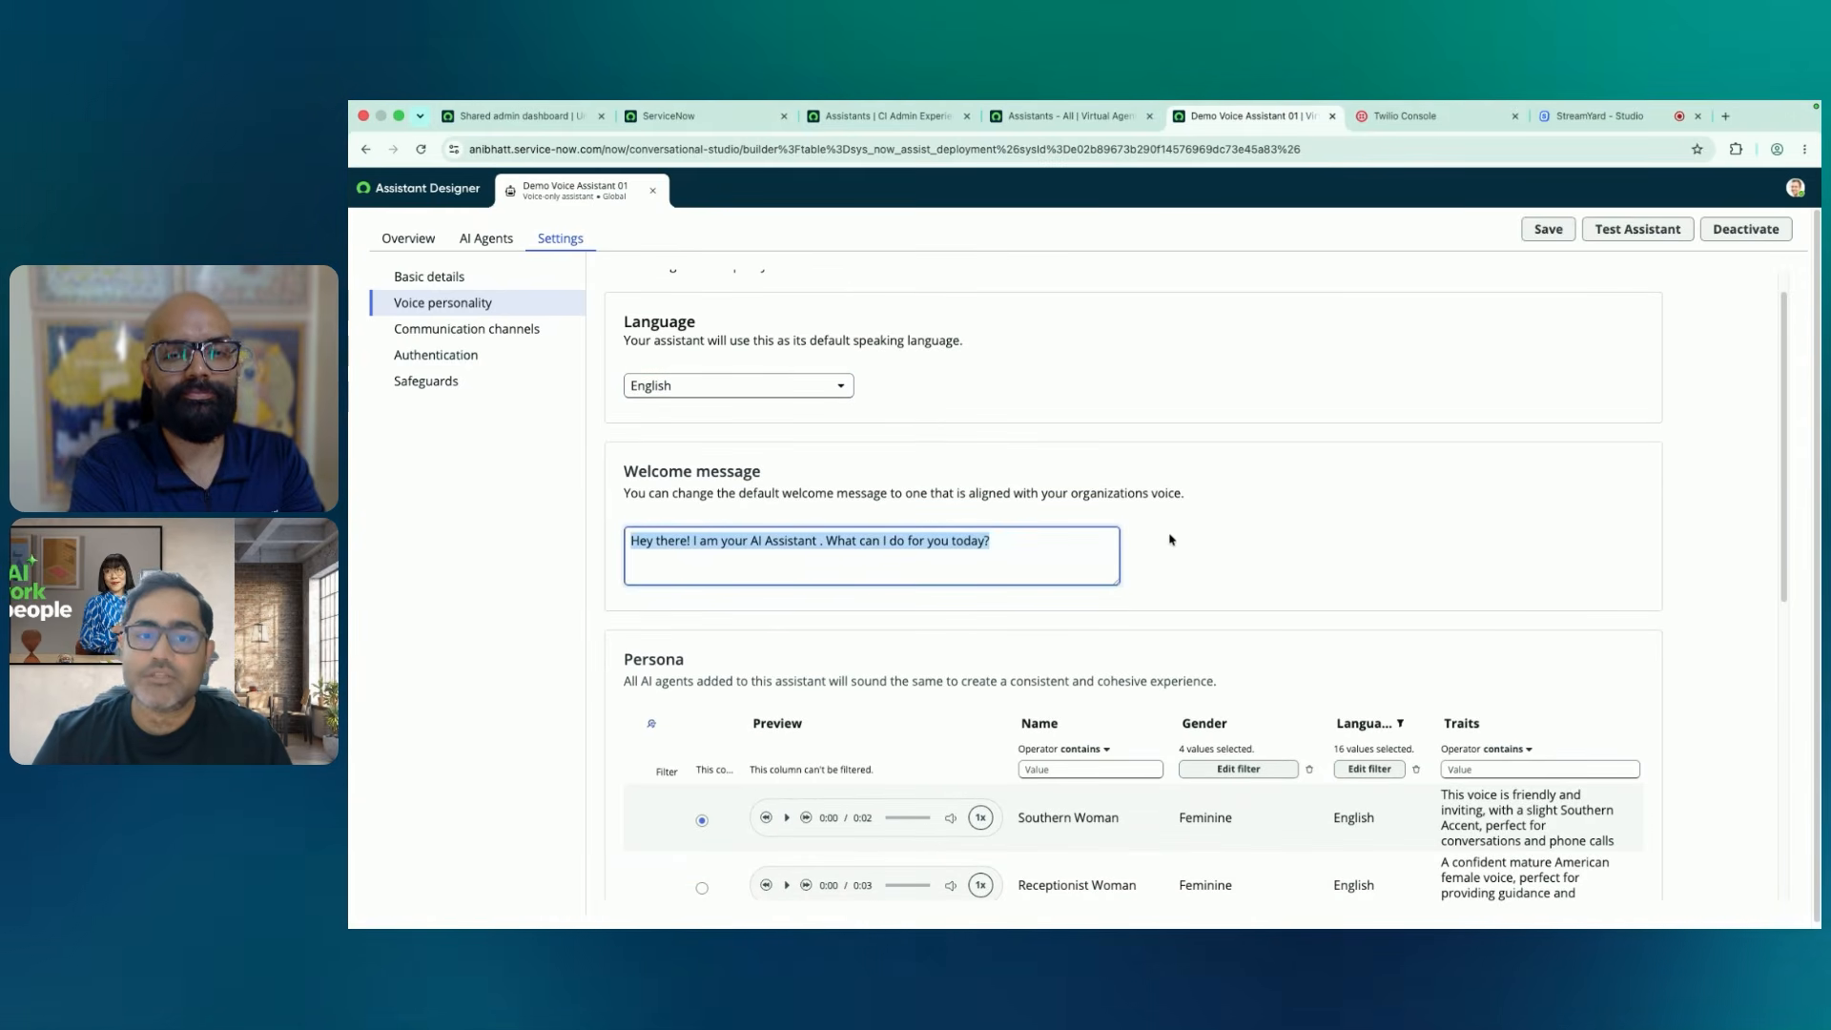
scroll(1198, 534, down, 1)
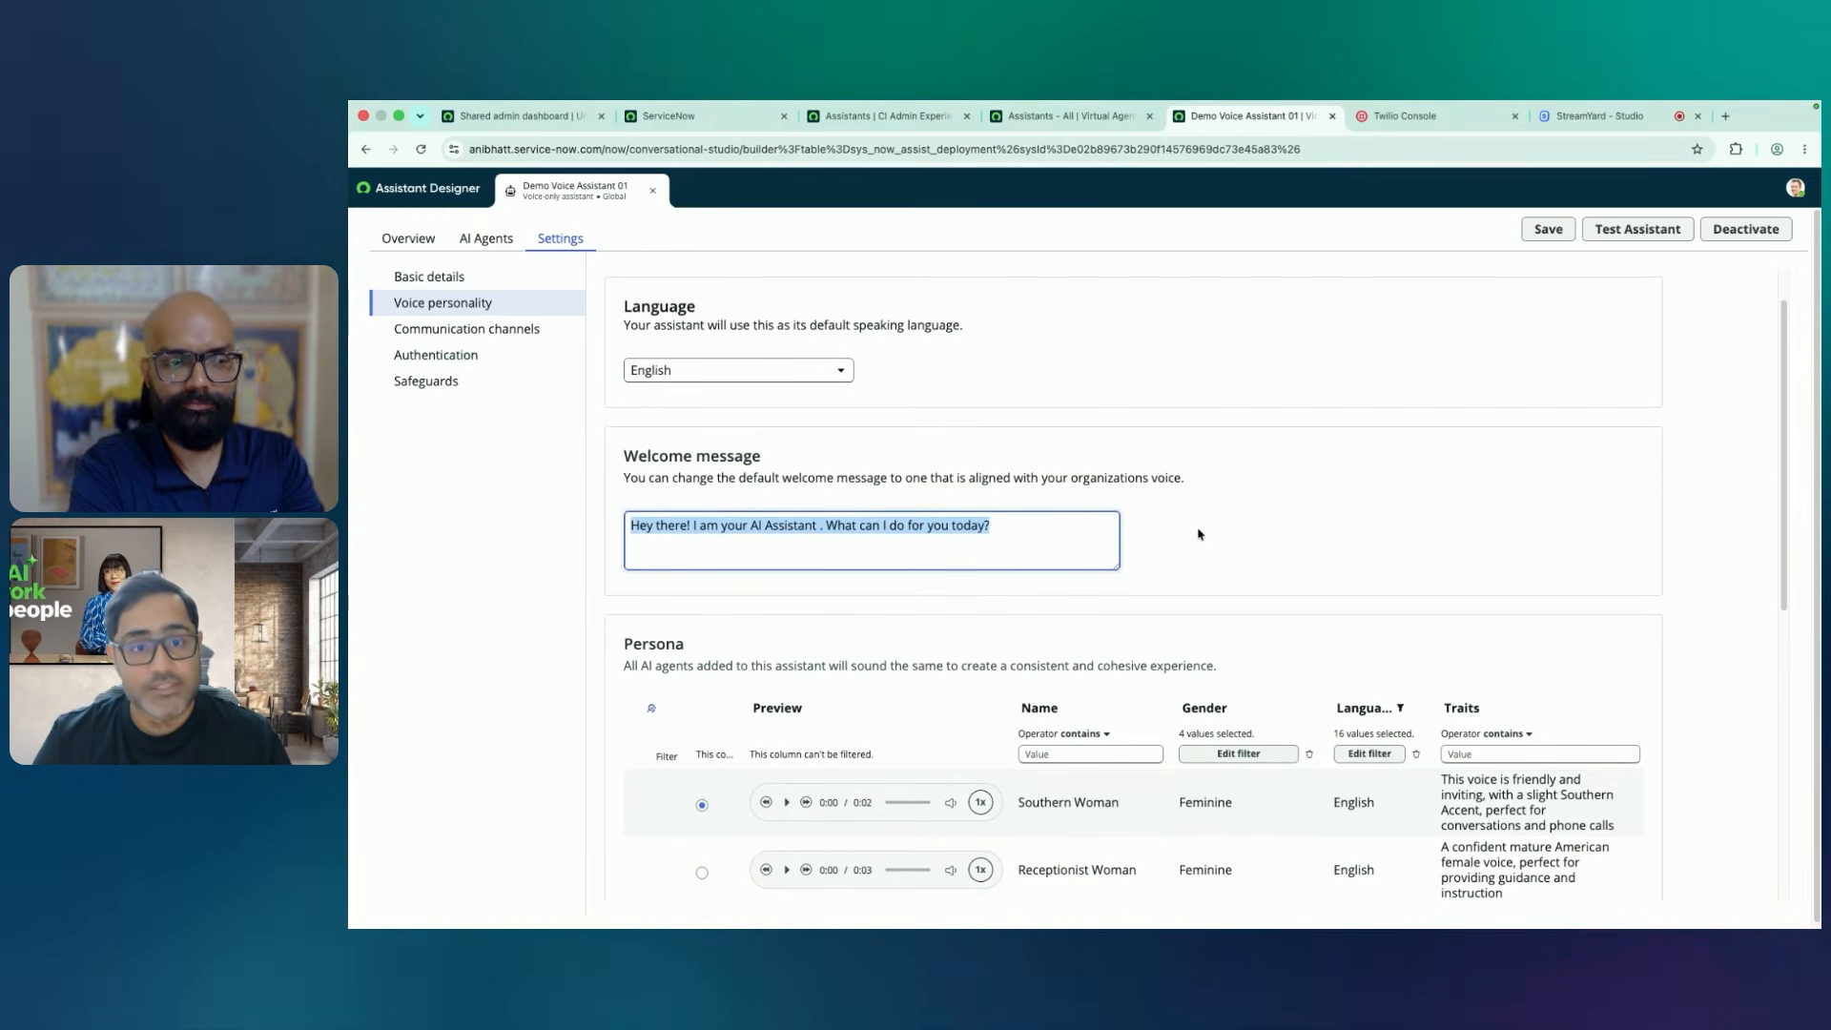
Examine the Persona table's voices, including their audio previews, genders, languages and traits
scroll(1190, 520, down, 5)
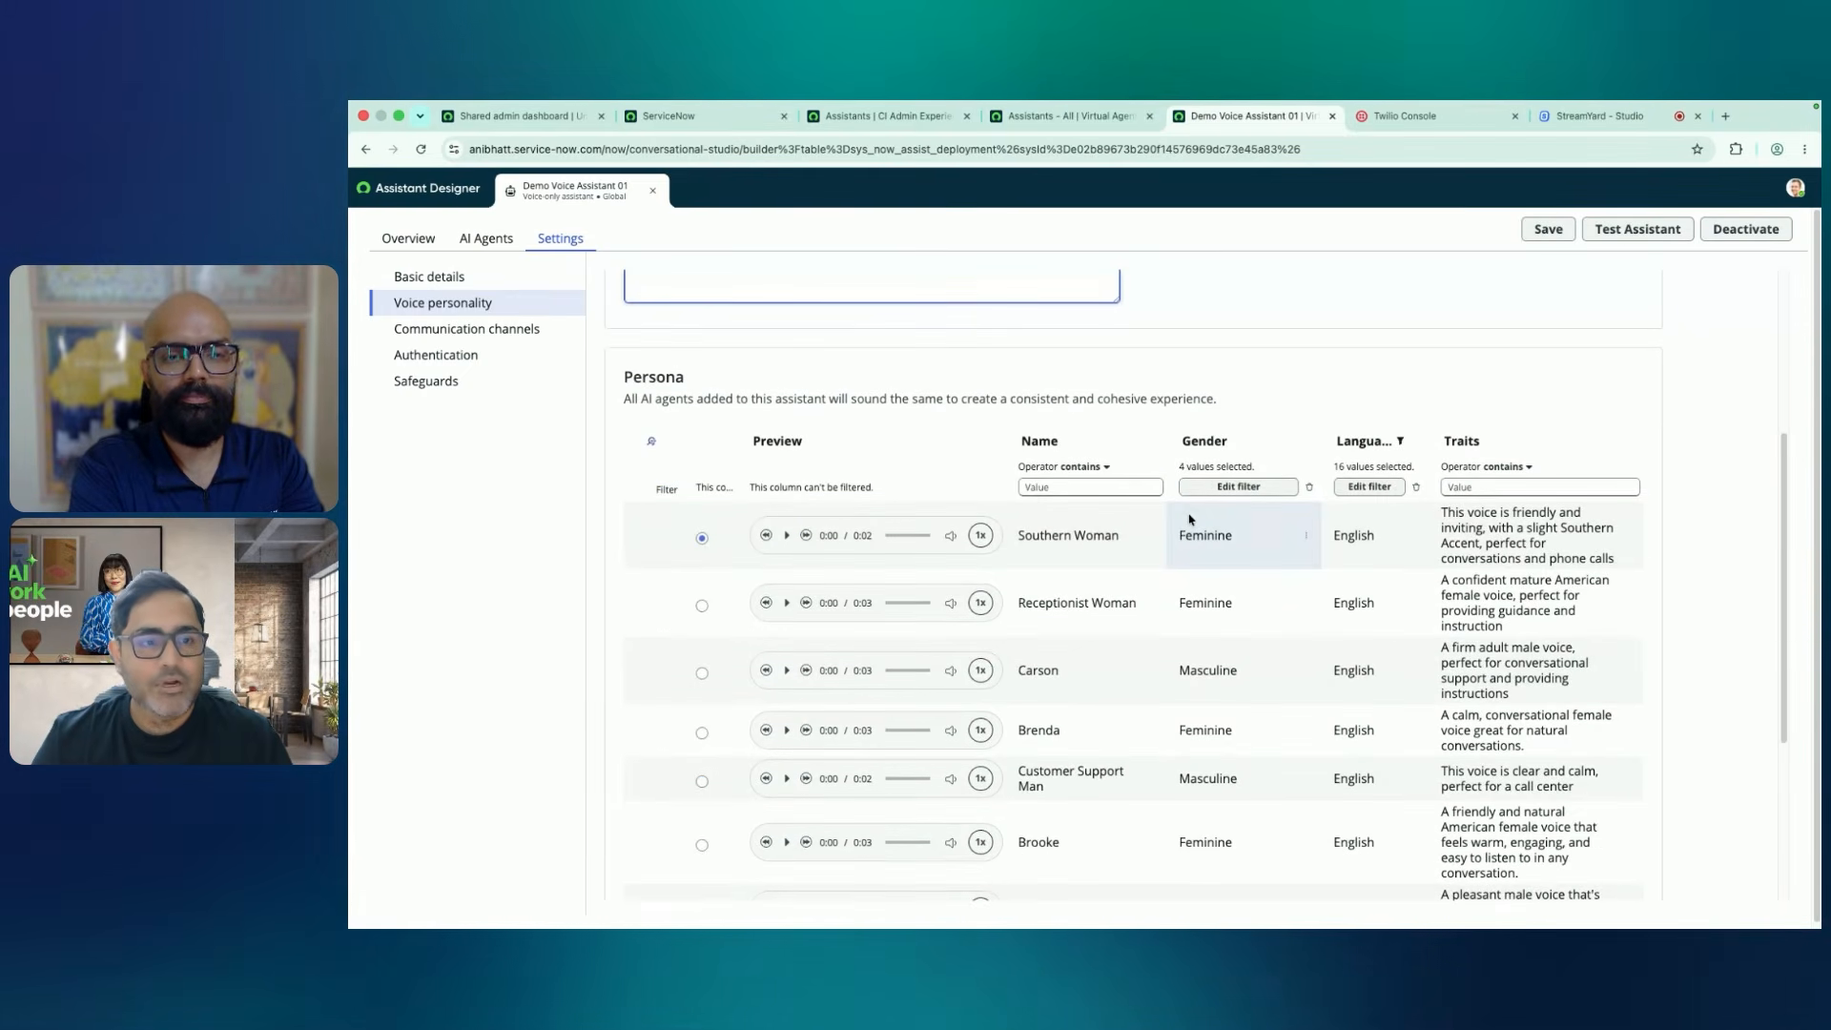
scroll(1189, 519, down, 1)
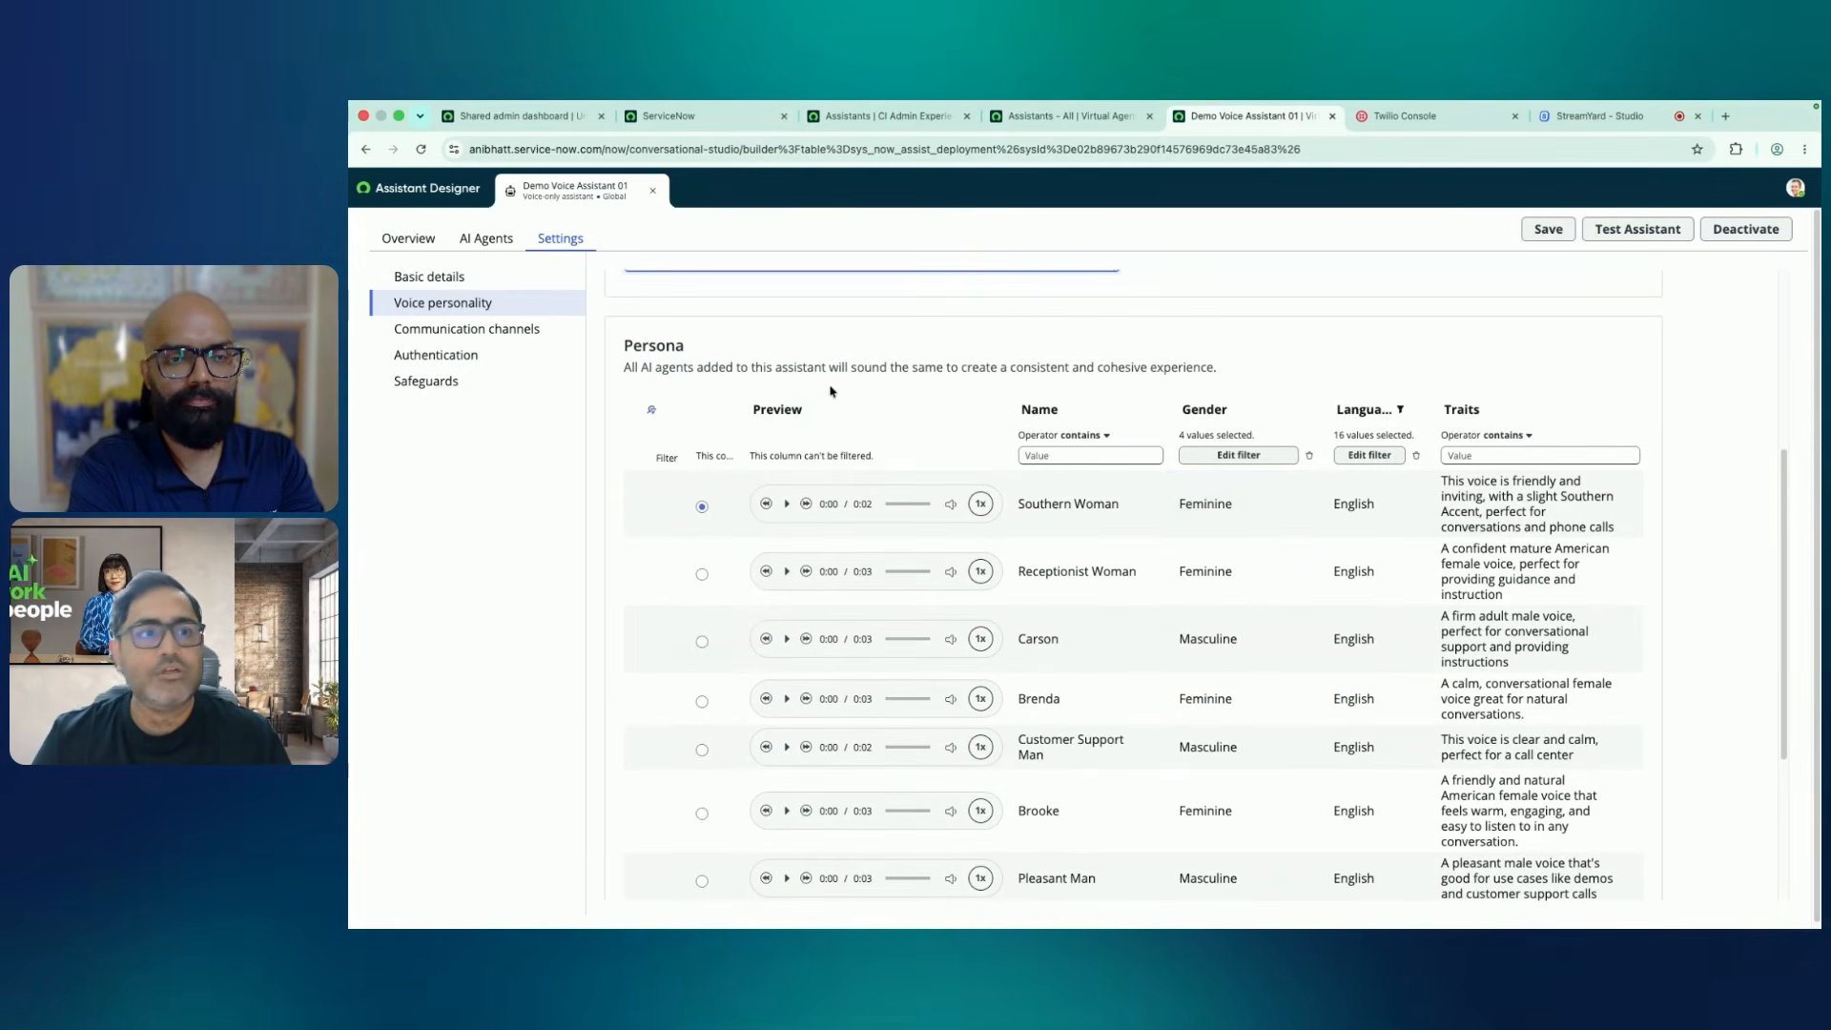
scroll(1179, 357, down, 1)
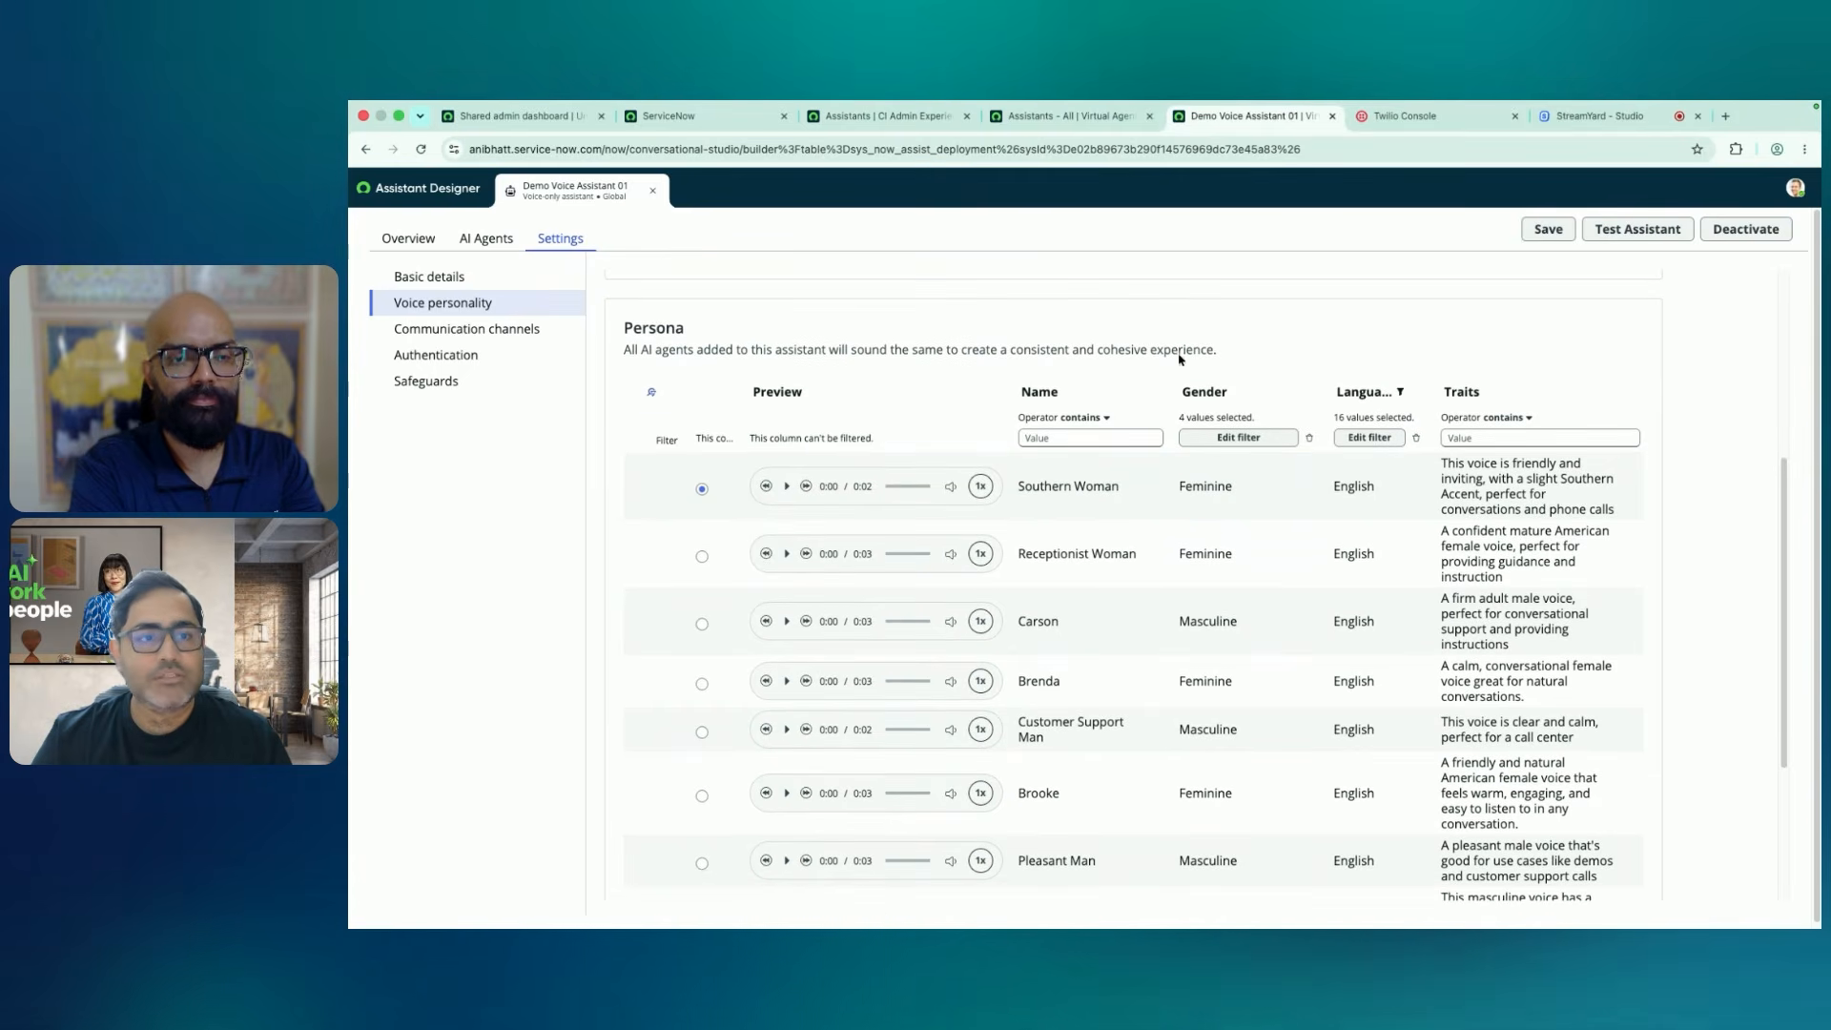
scroll(851, 569, down, 2)
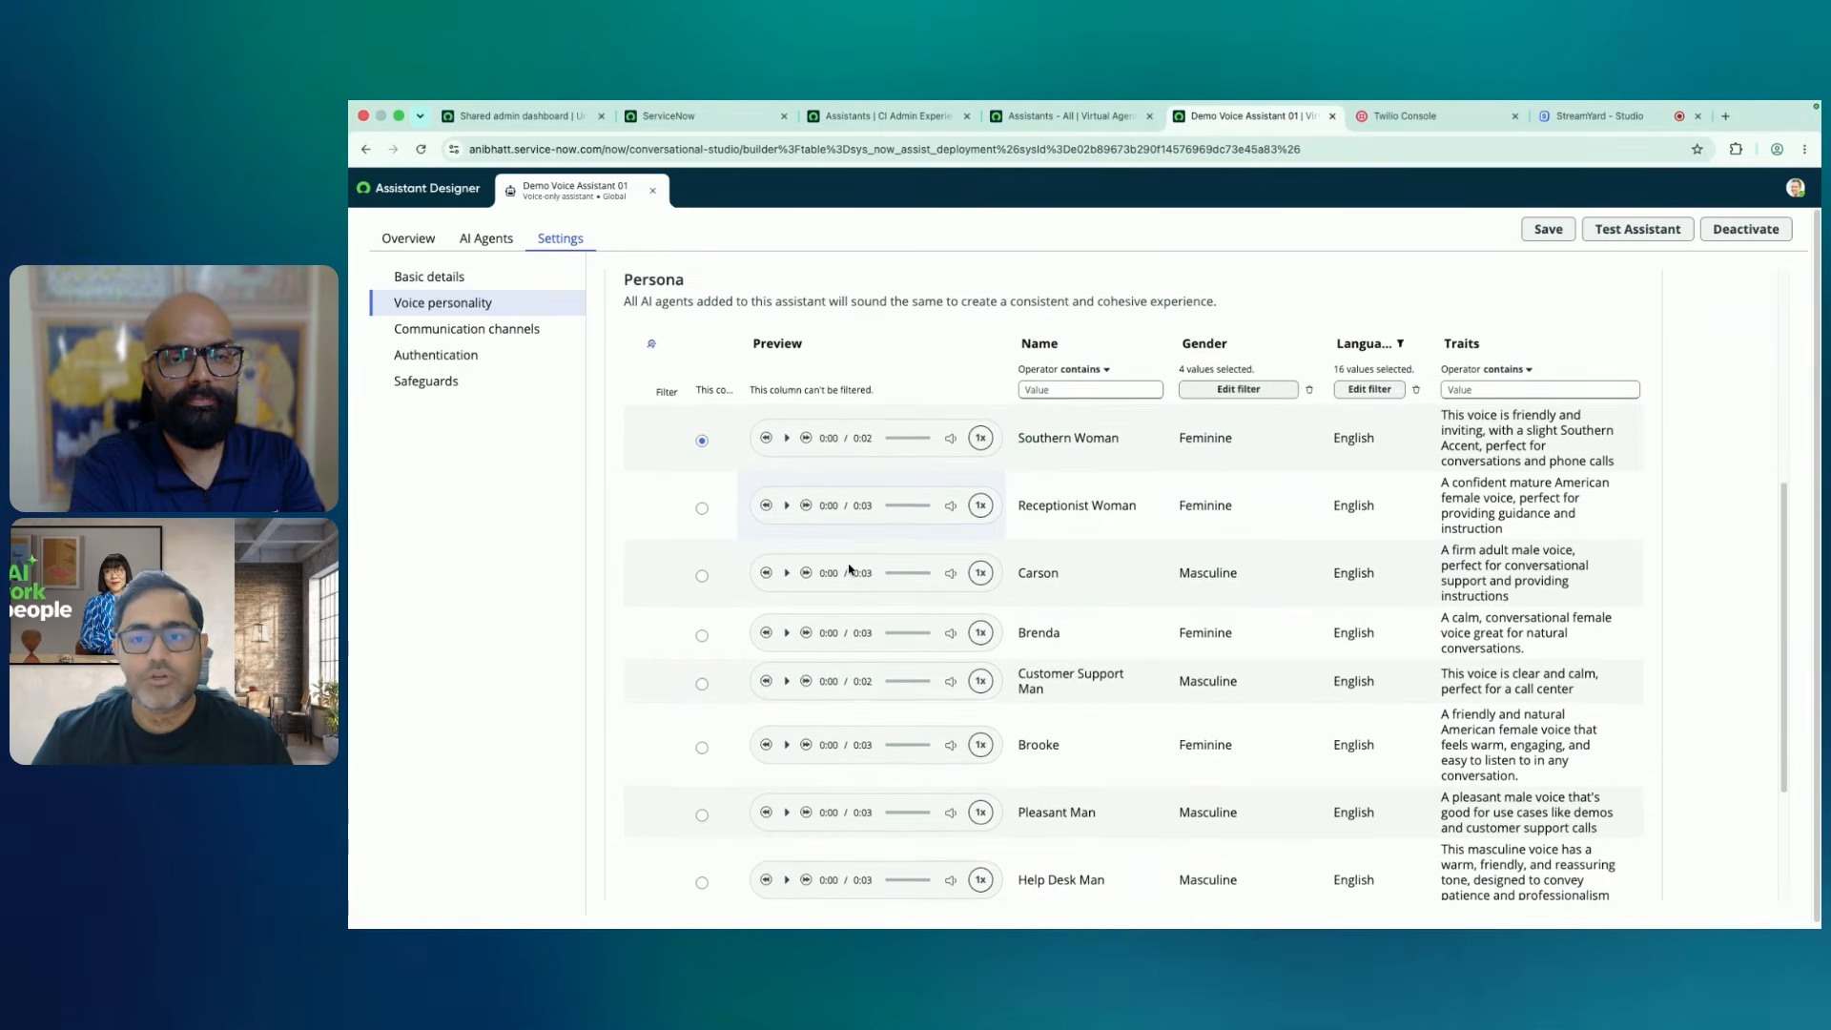
scroll(851, 570, up, 3)
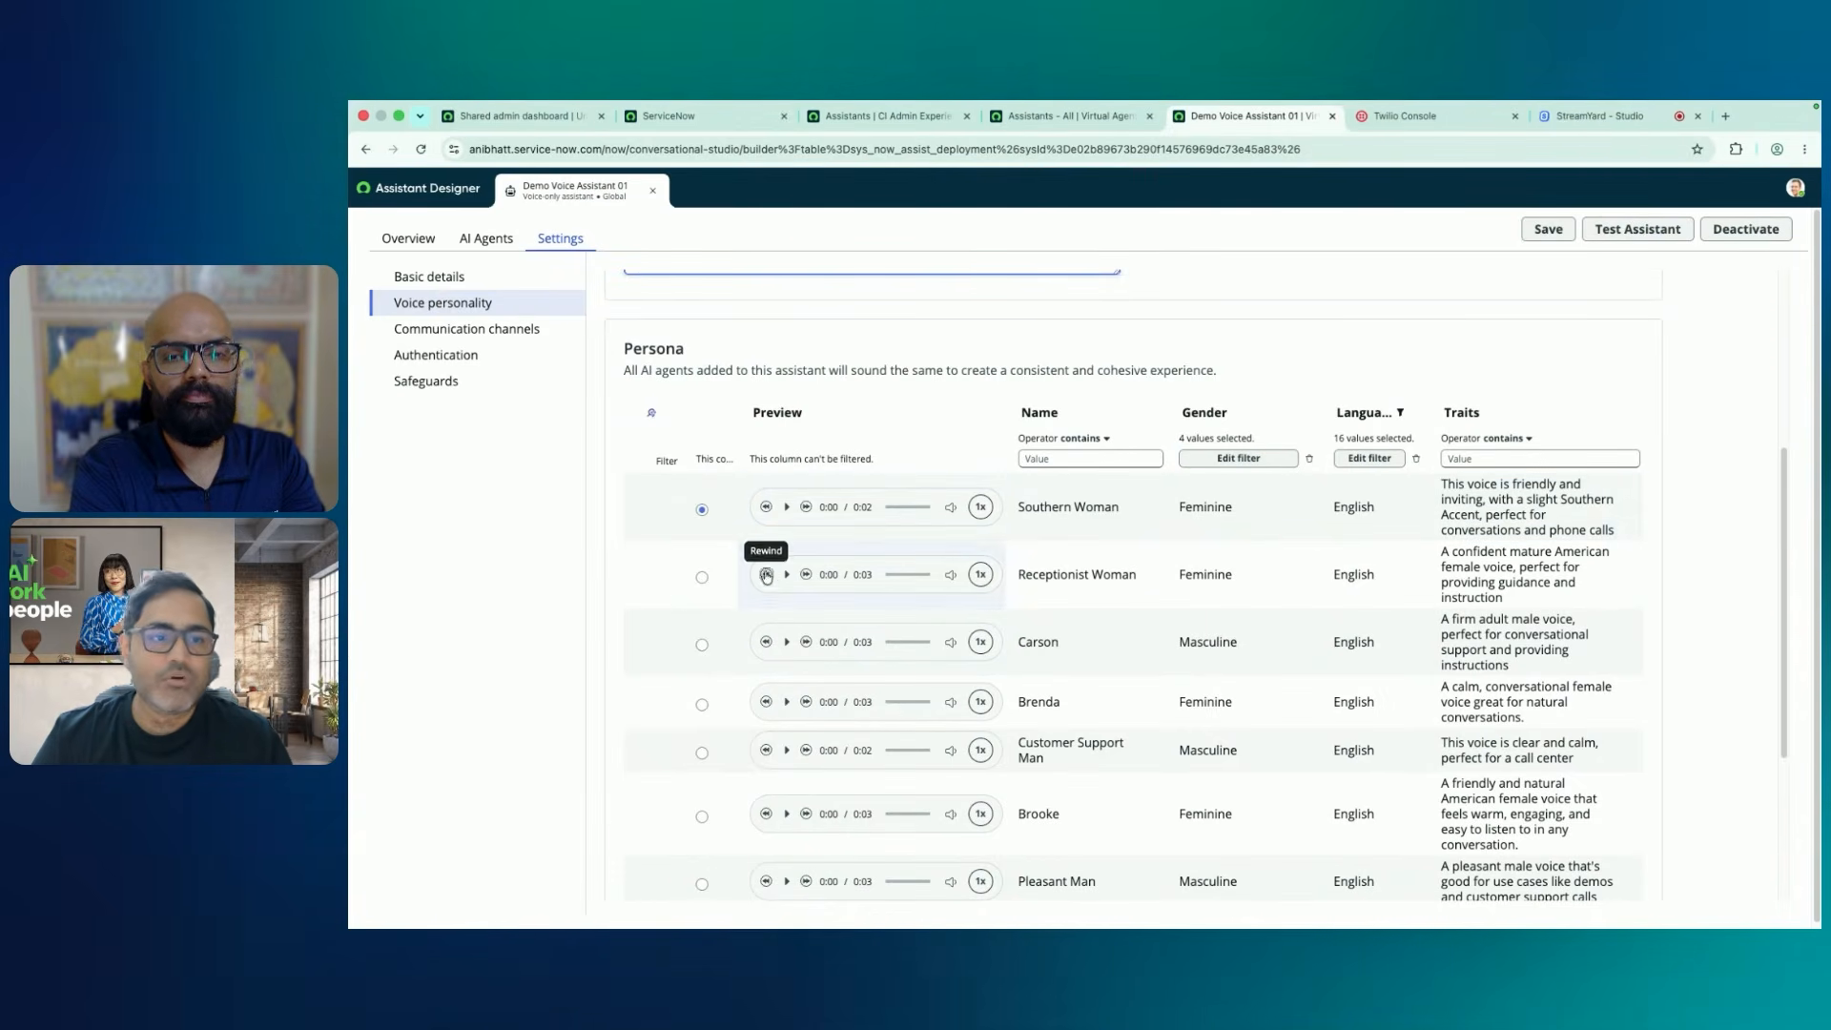
scroll(648, 611, up, 2)
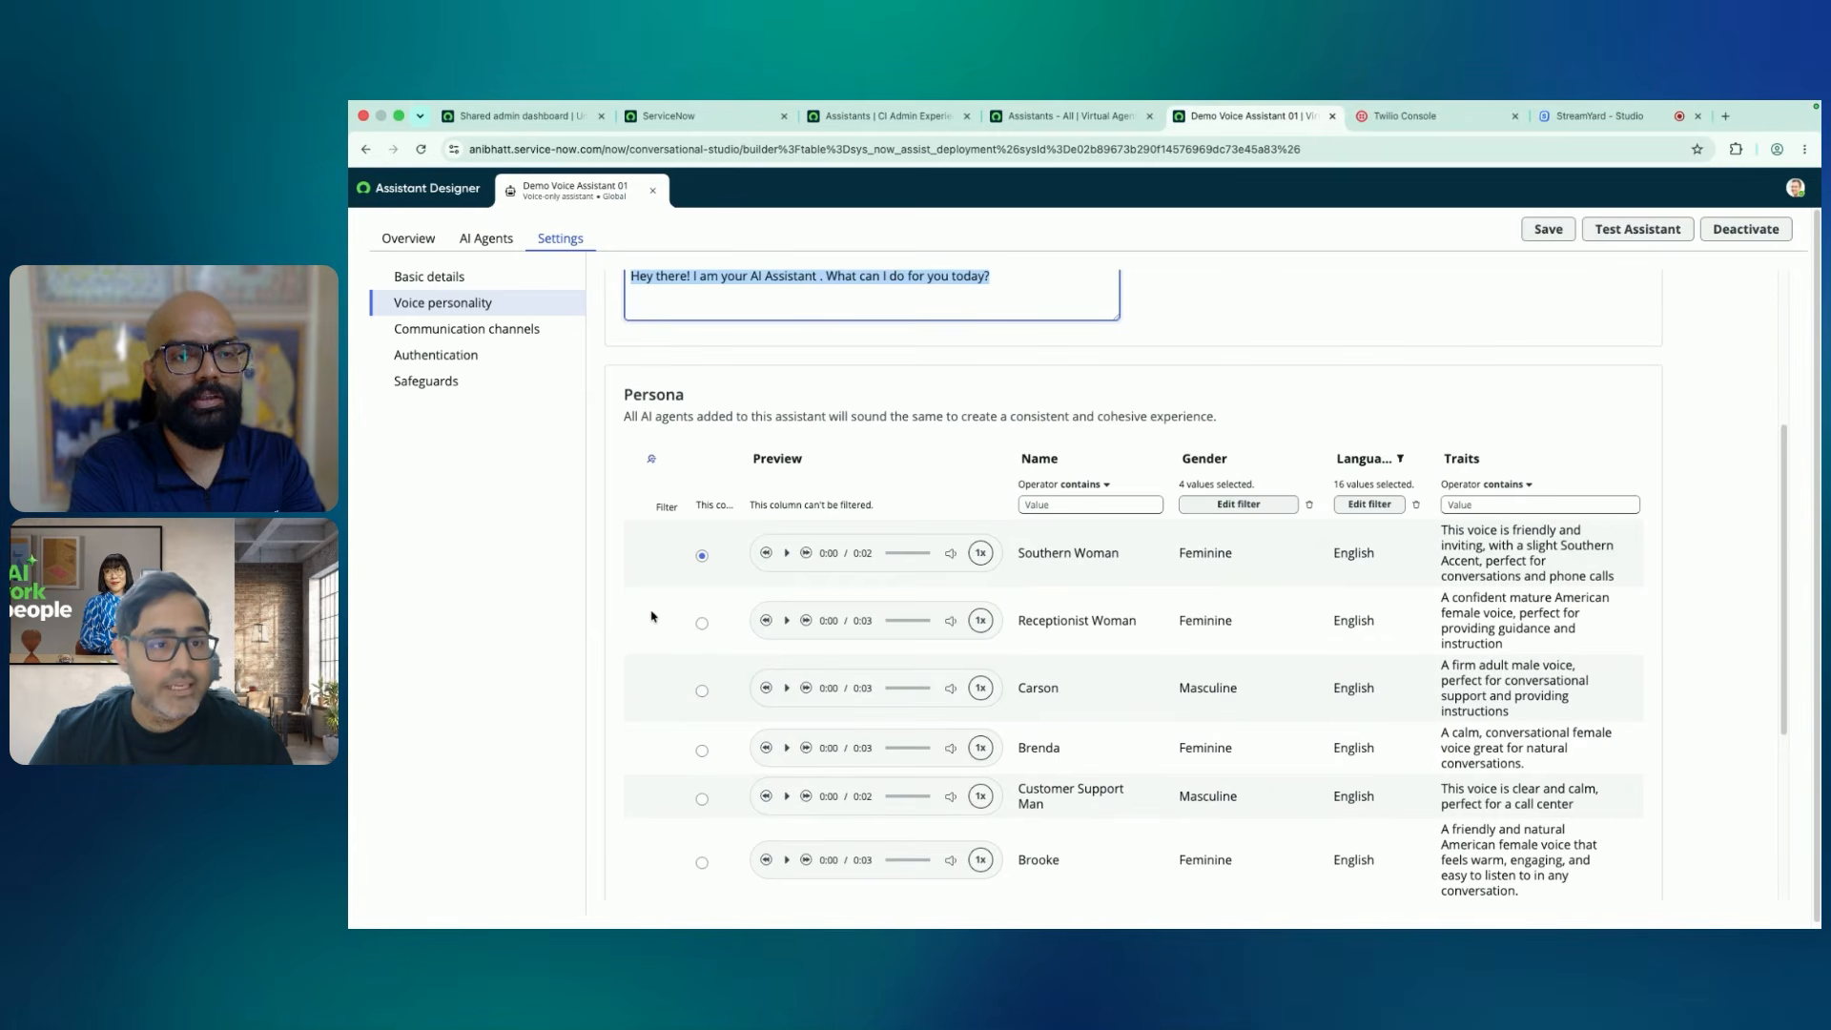
Reload the voice personality settings and review the language, welcome message and full persona list once more
click(488, 301)
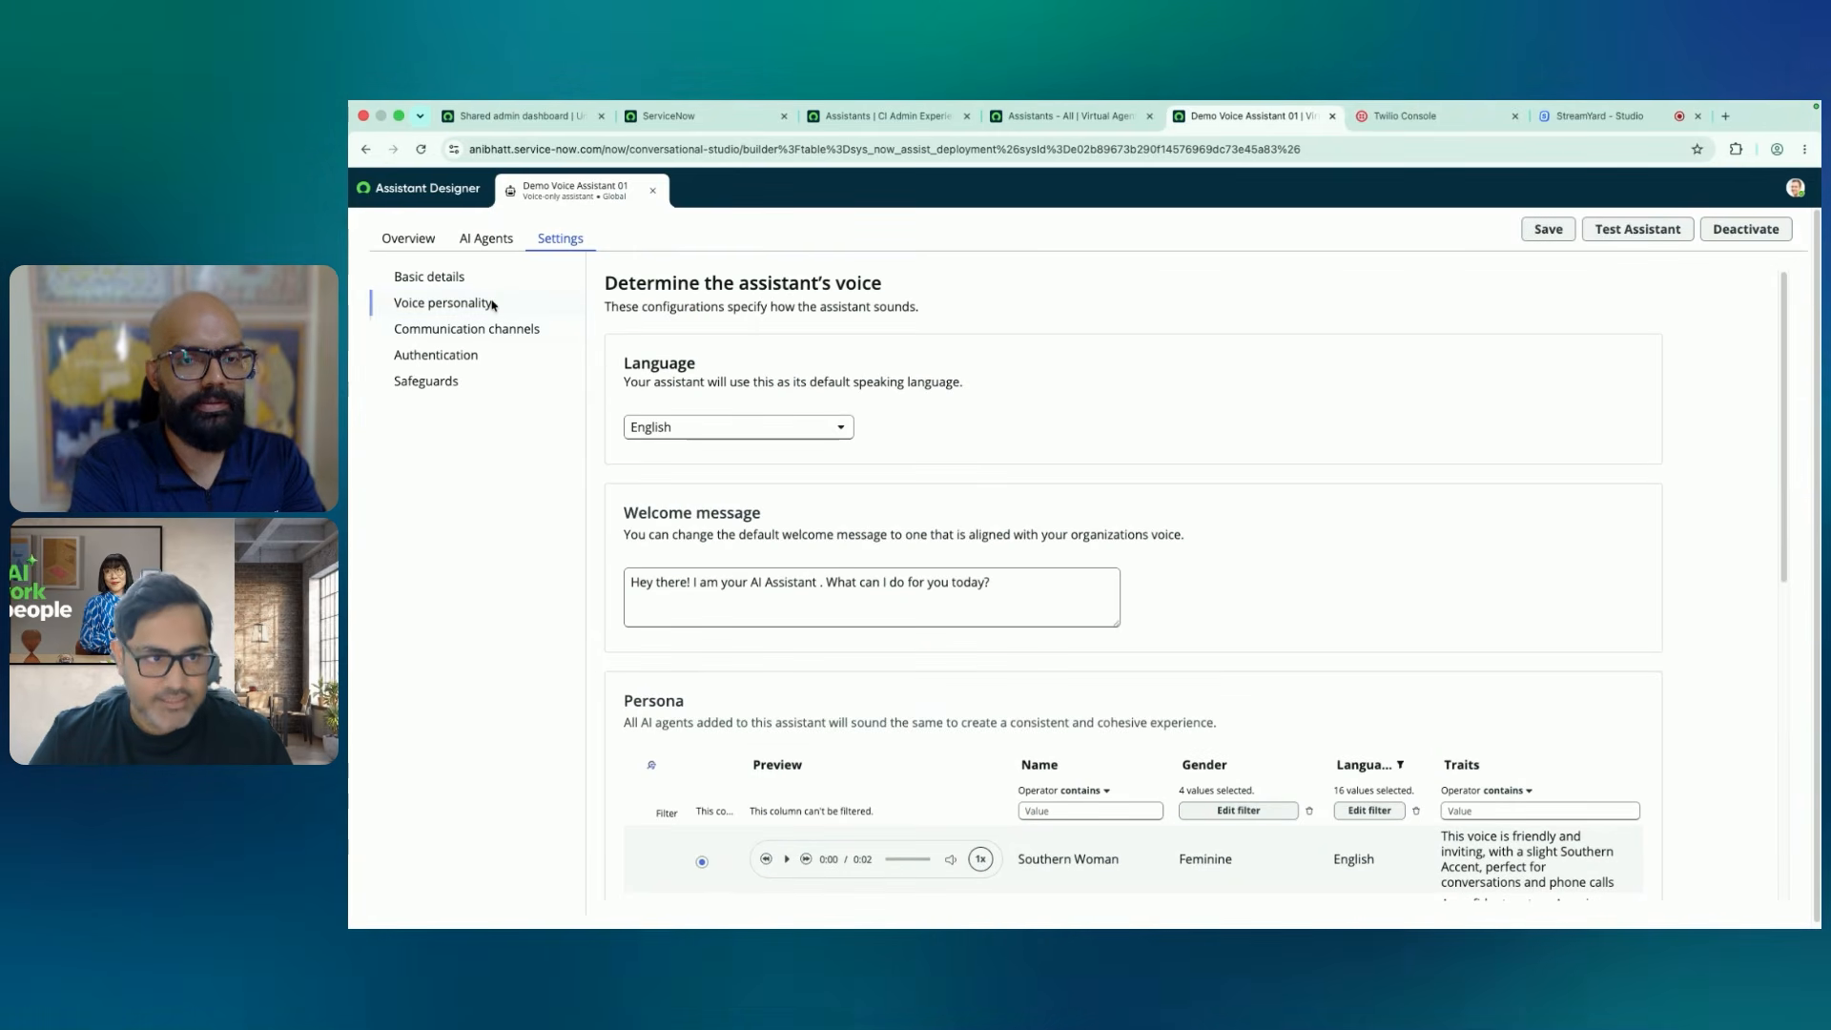
scroll(1138, 596, down, 3)
scroll(1138, 595, down, 5)
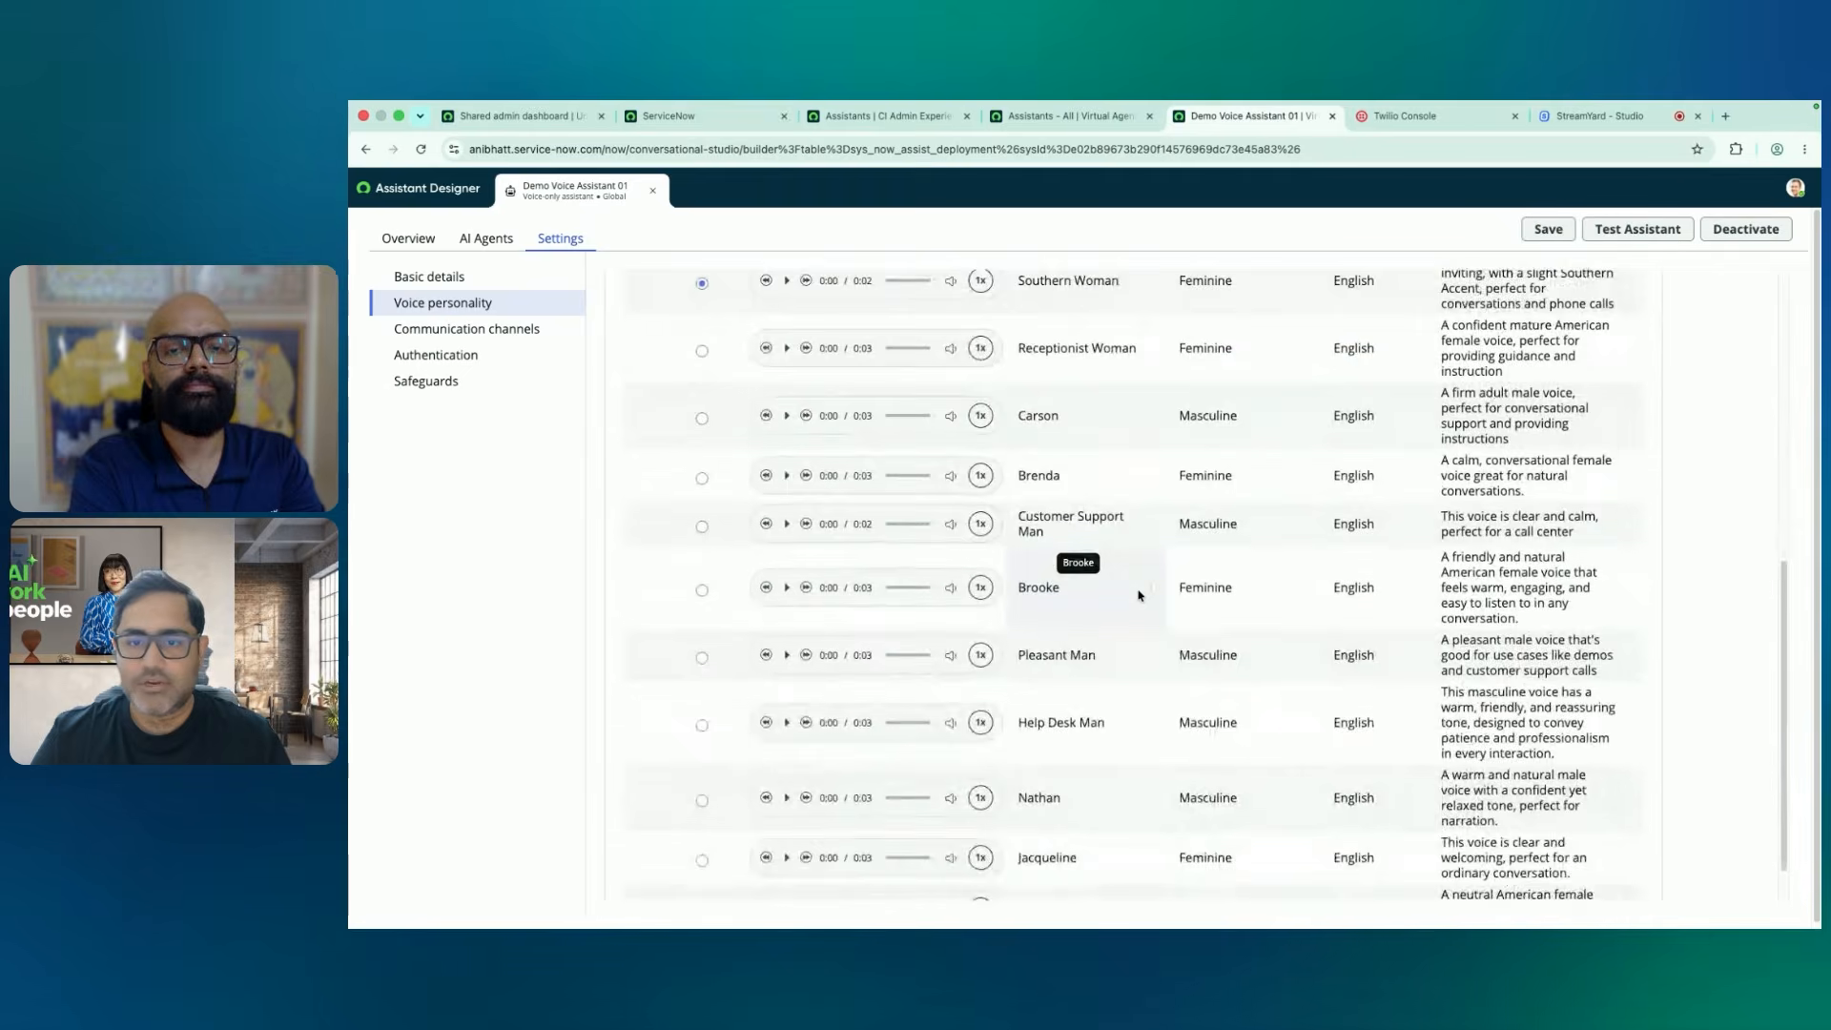
scroll(1138, 595, up, 2)
scroll(1138, 595, up, 2)
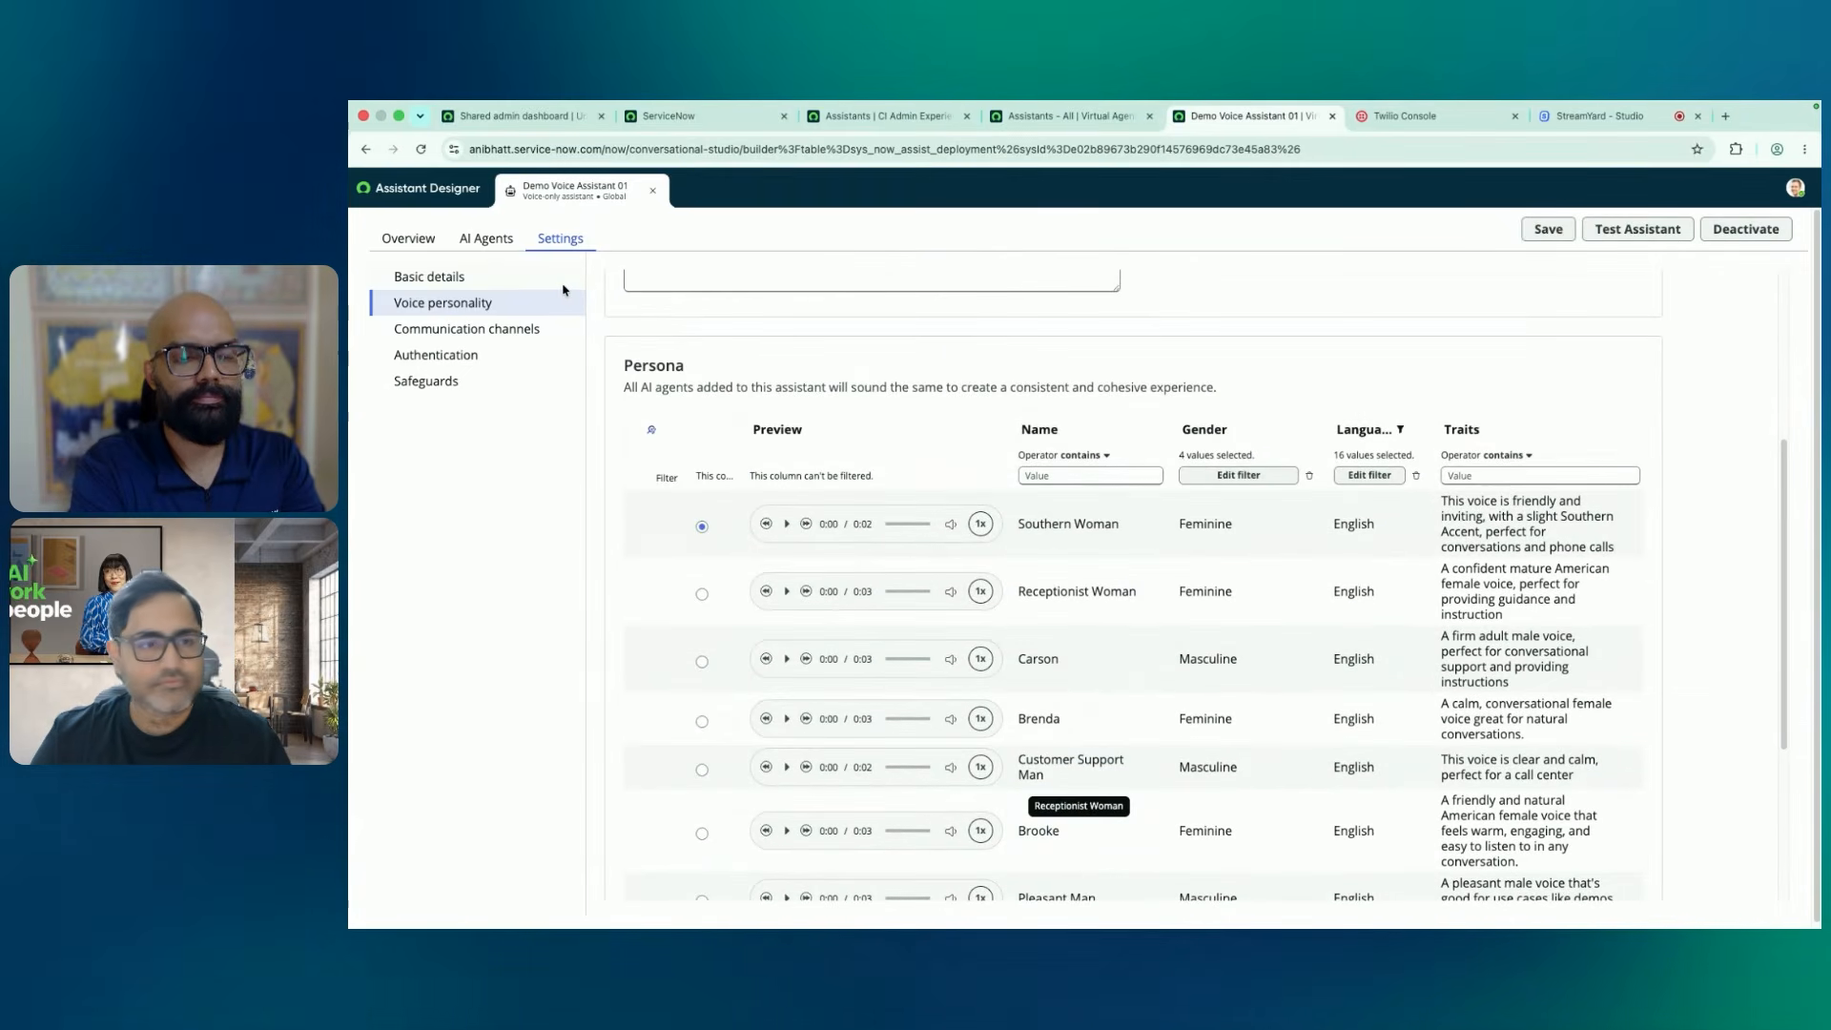
scroll(1106, 492, up, 4)
scroll(1071, 449, down, 4)
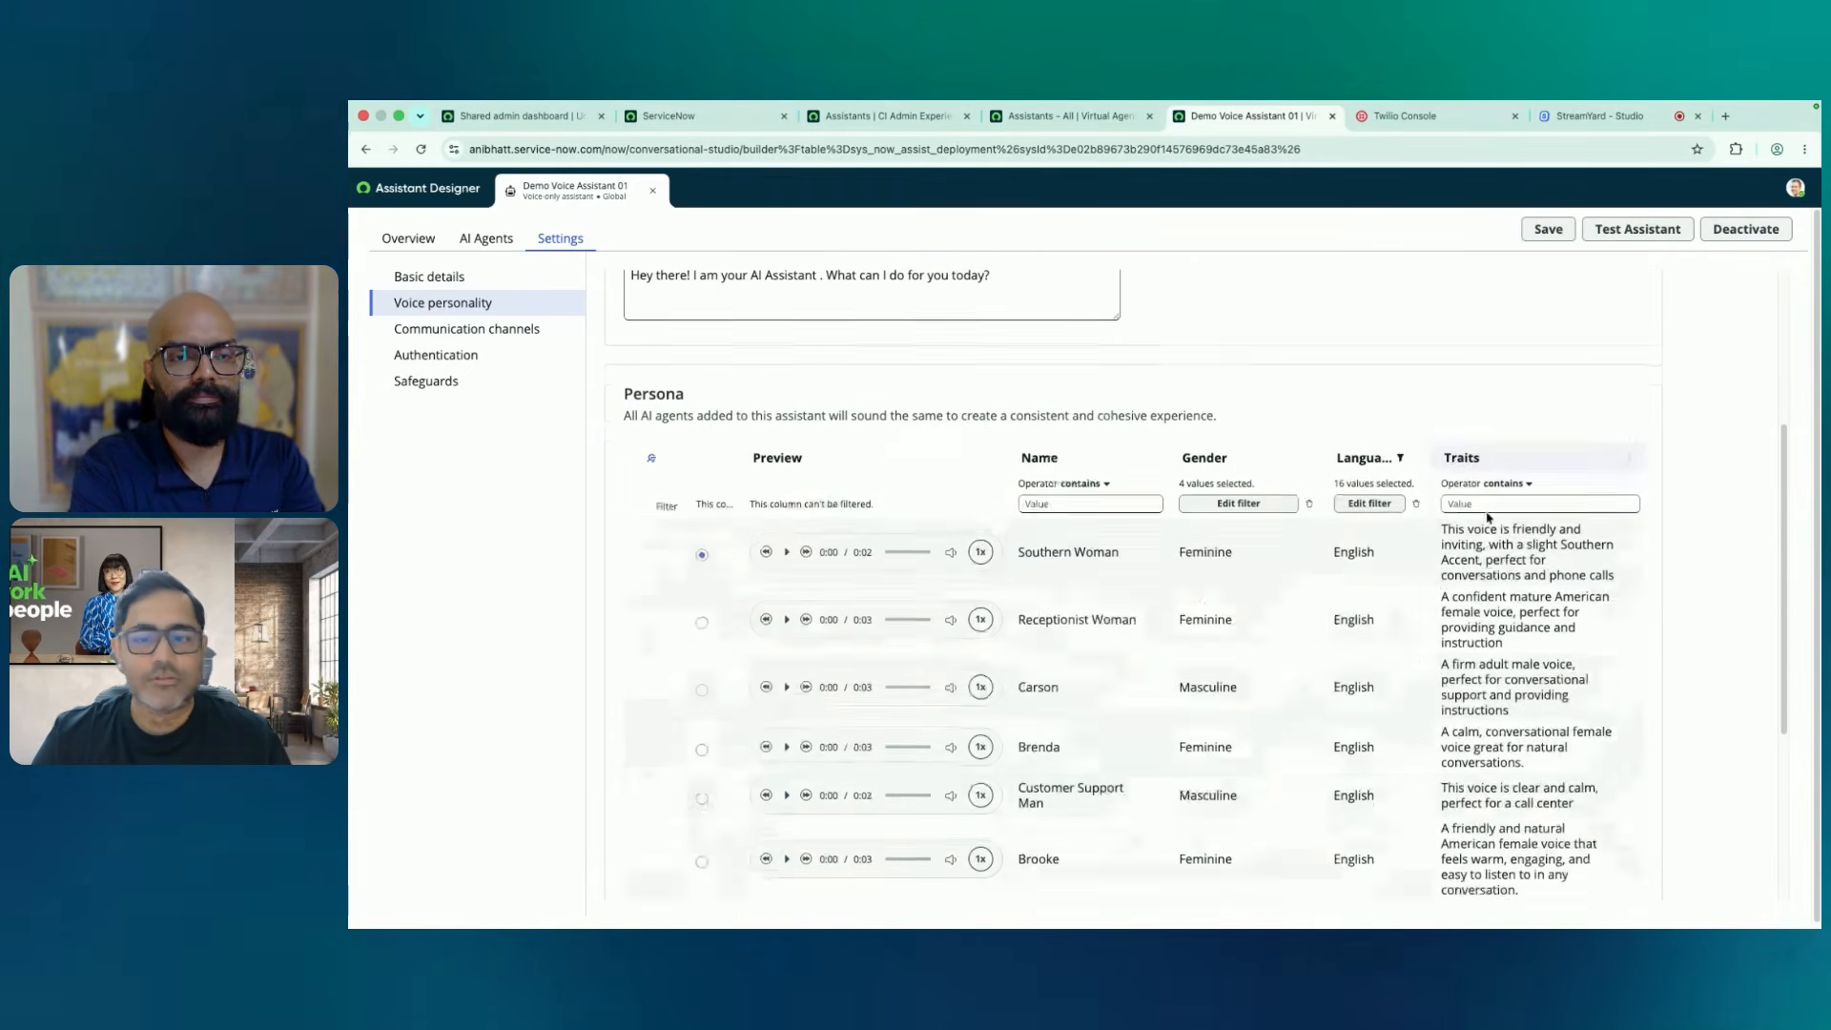
scroll(708, 631, up, 3)
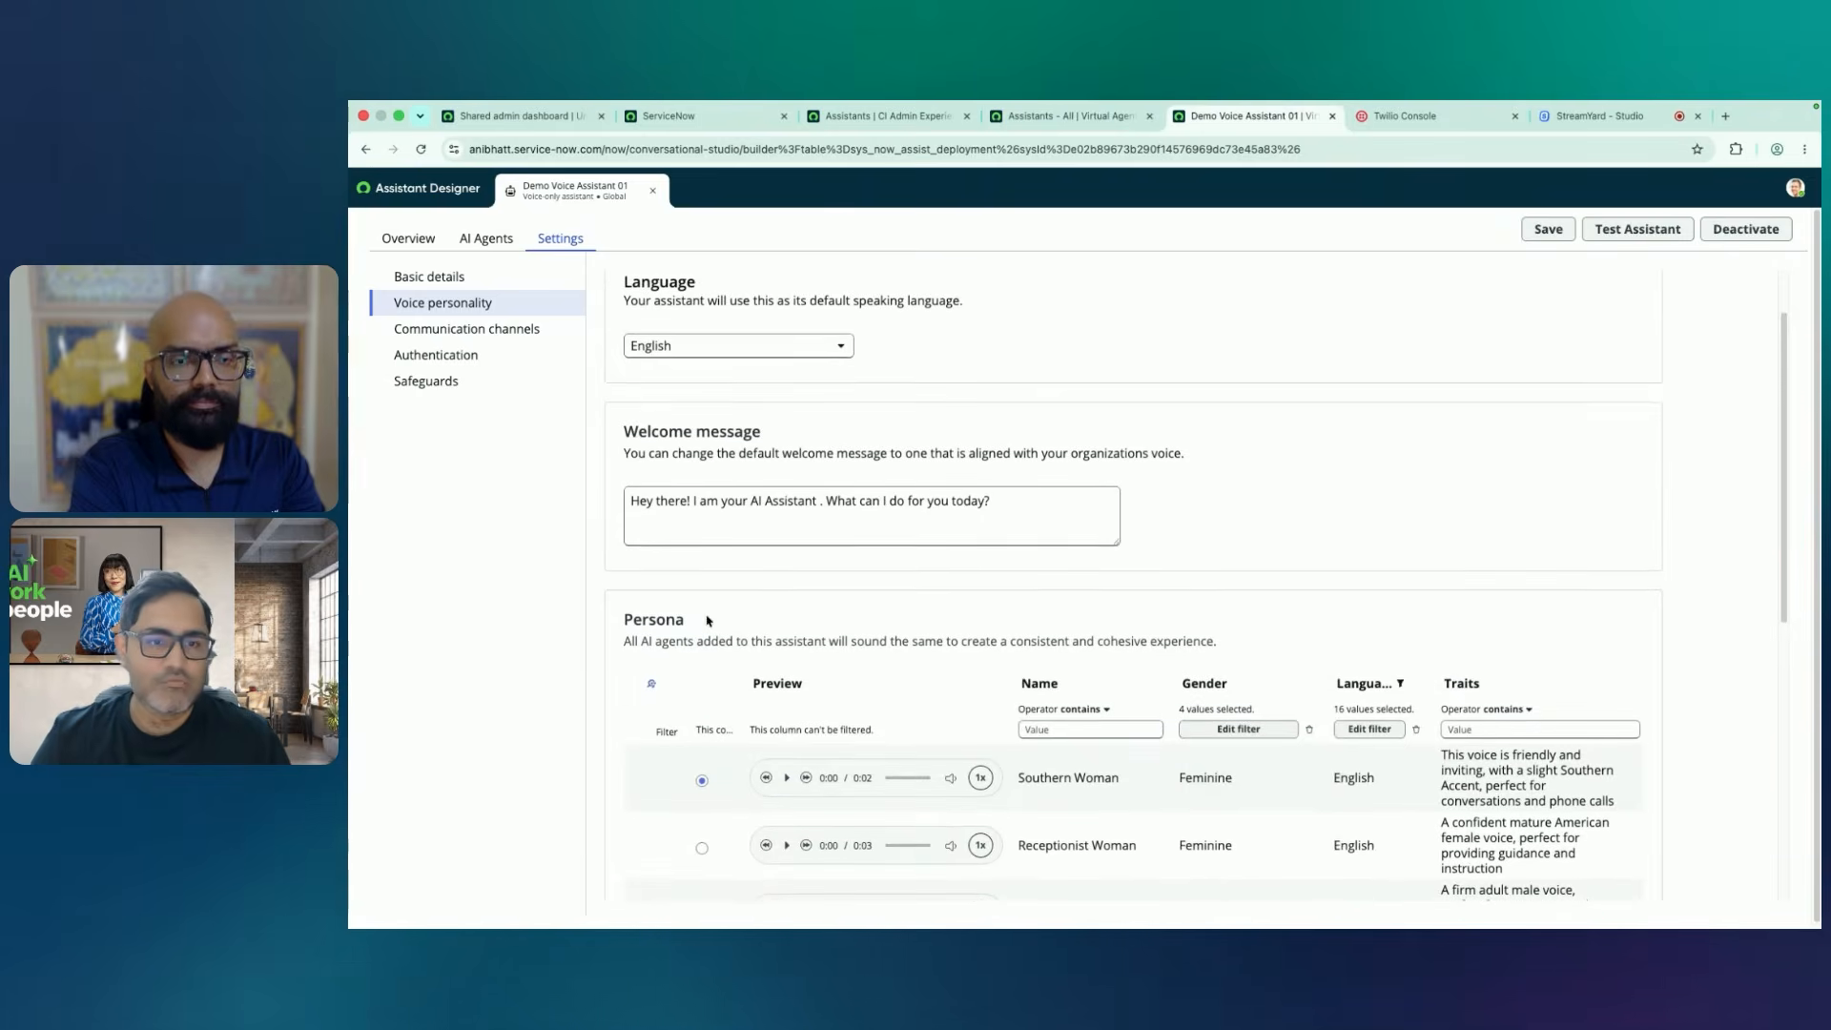
scroll(1267, 786, down, 1)
scroll(1266, 786, up, 1)
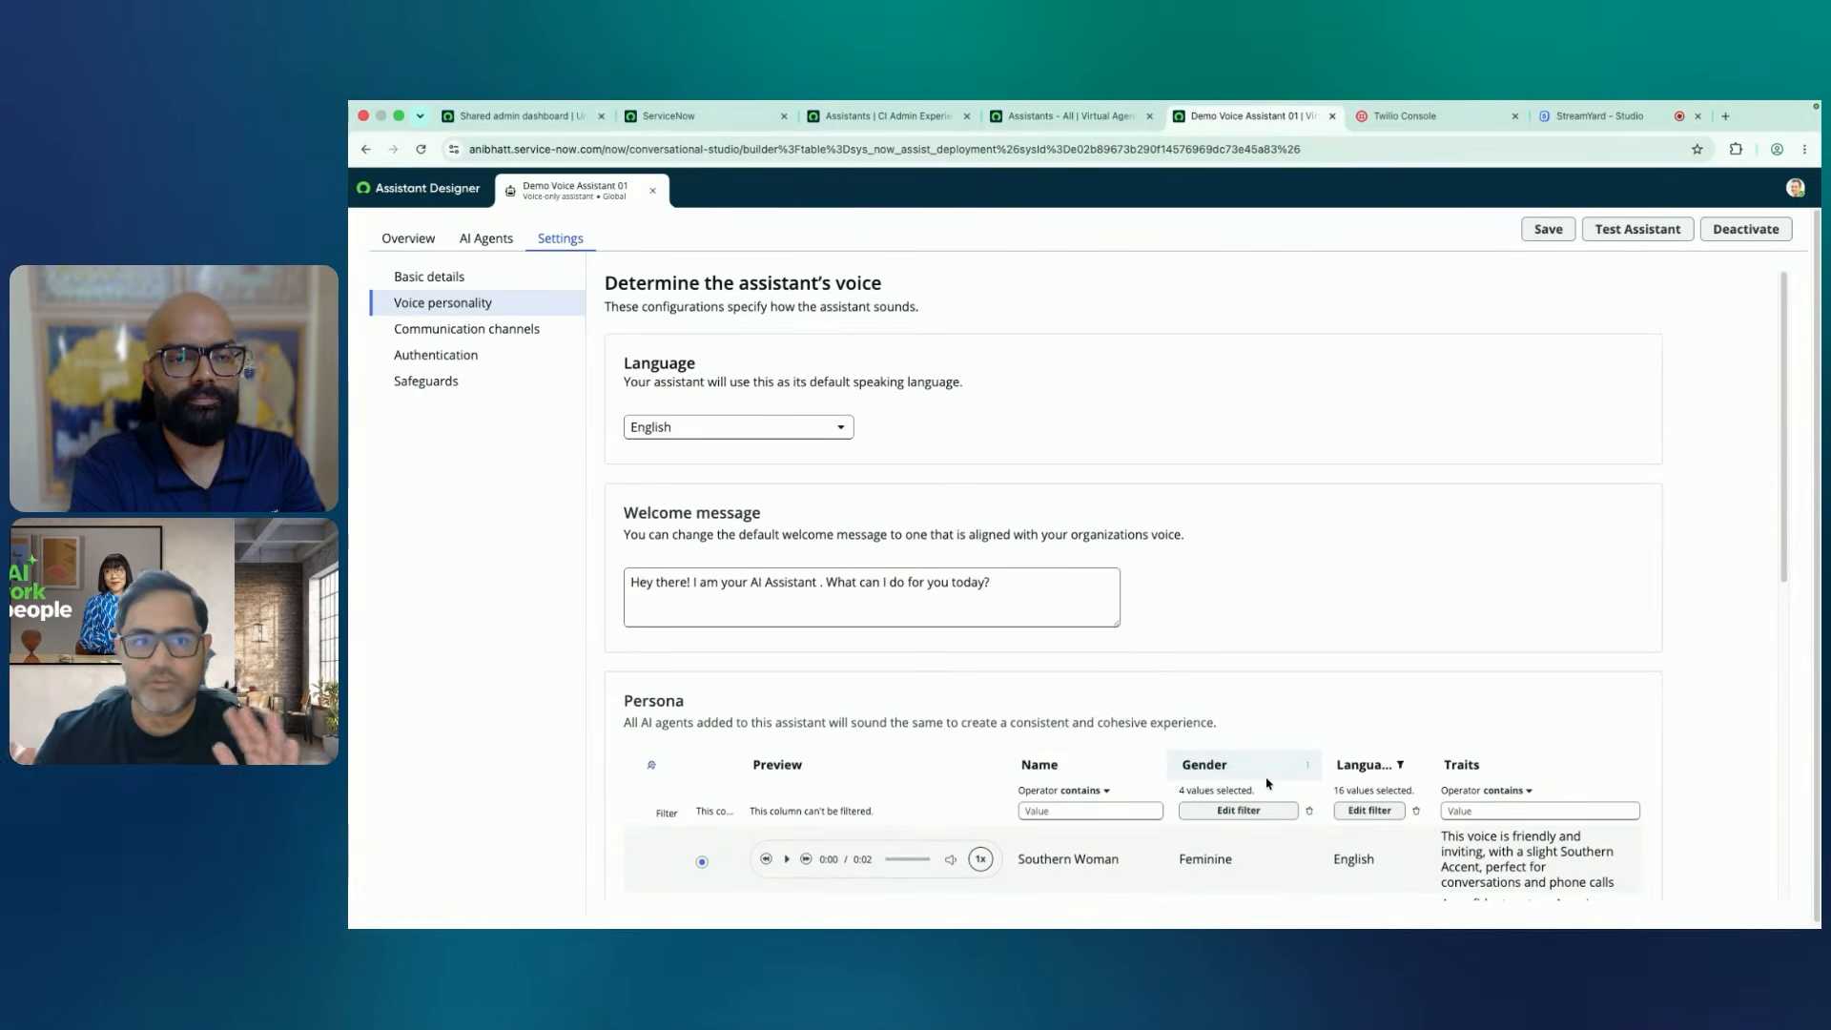
Open the assistant's communication channels and check the available telephony providers, keeping Twilio
click(506, 329)
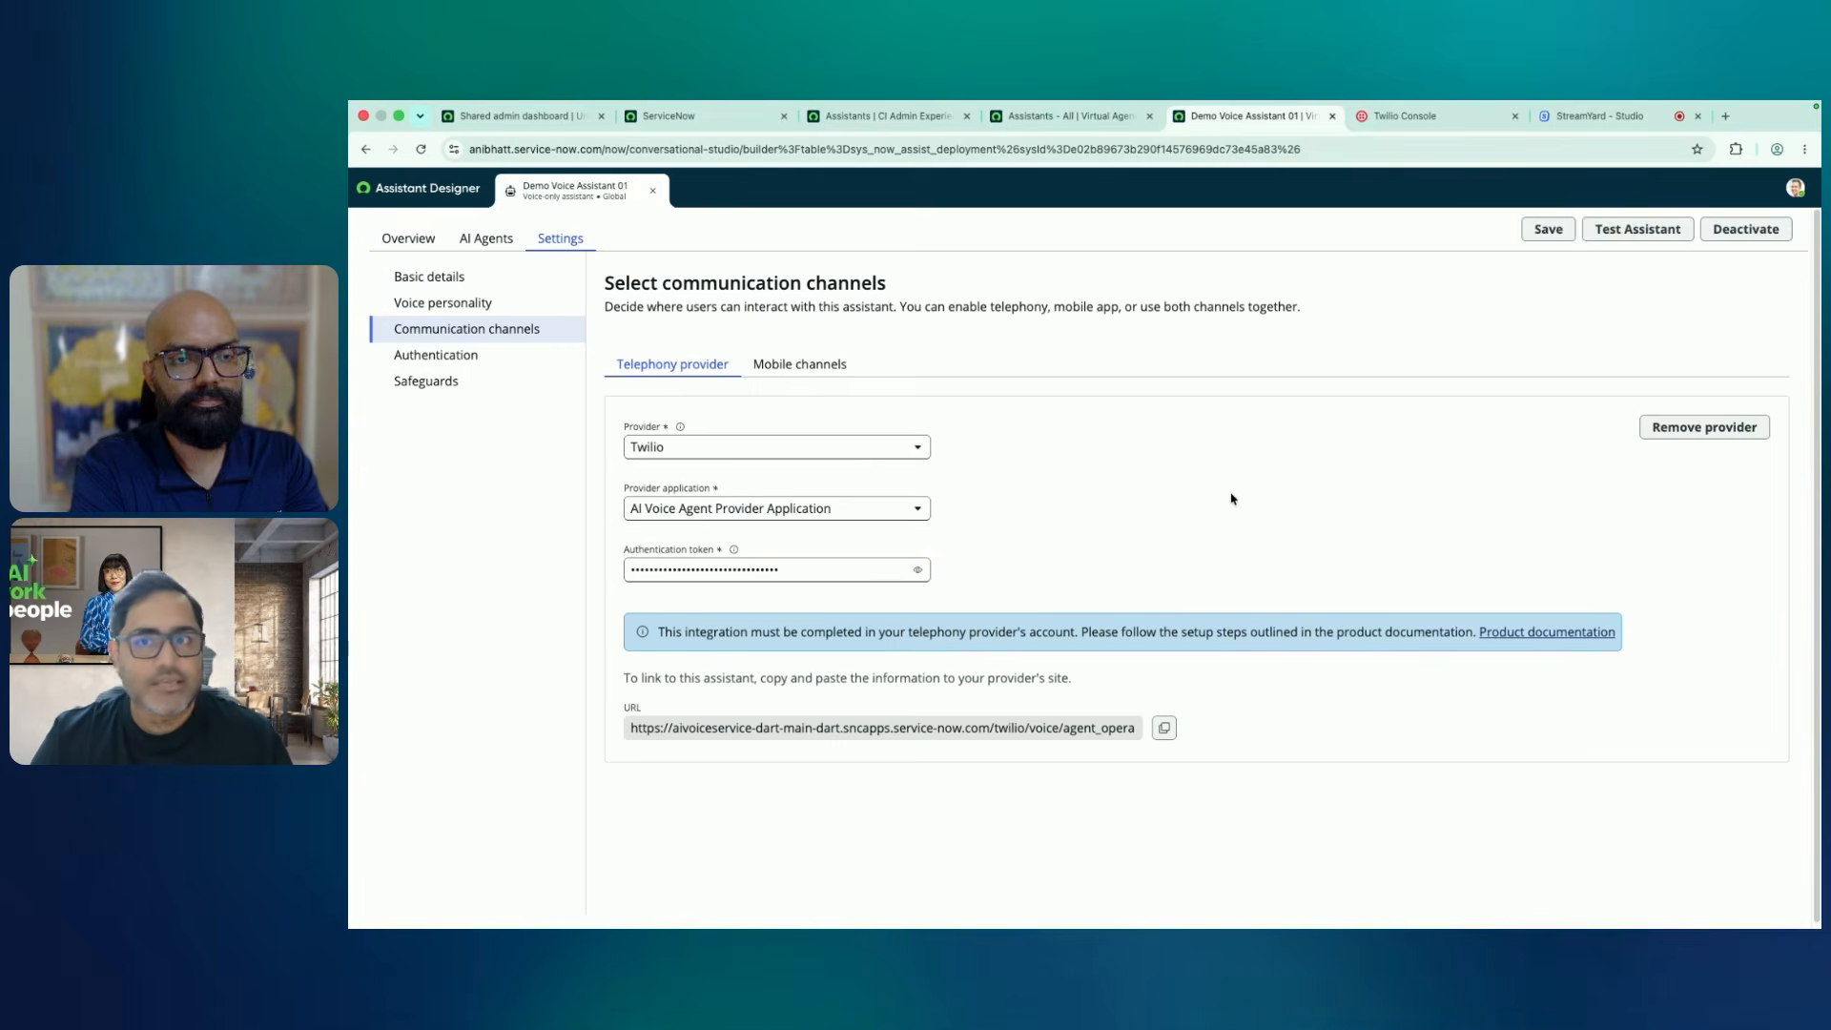
click(893, 447)
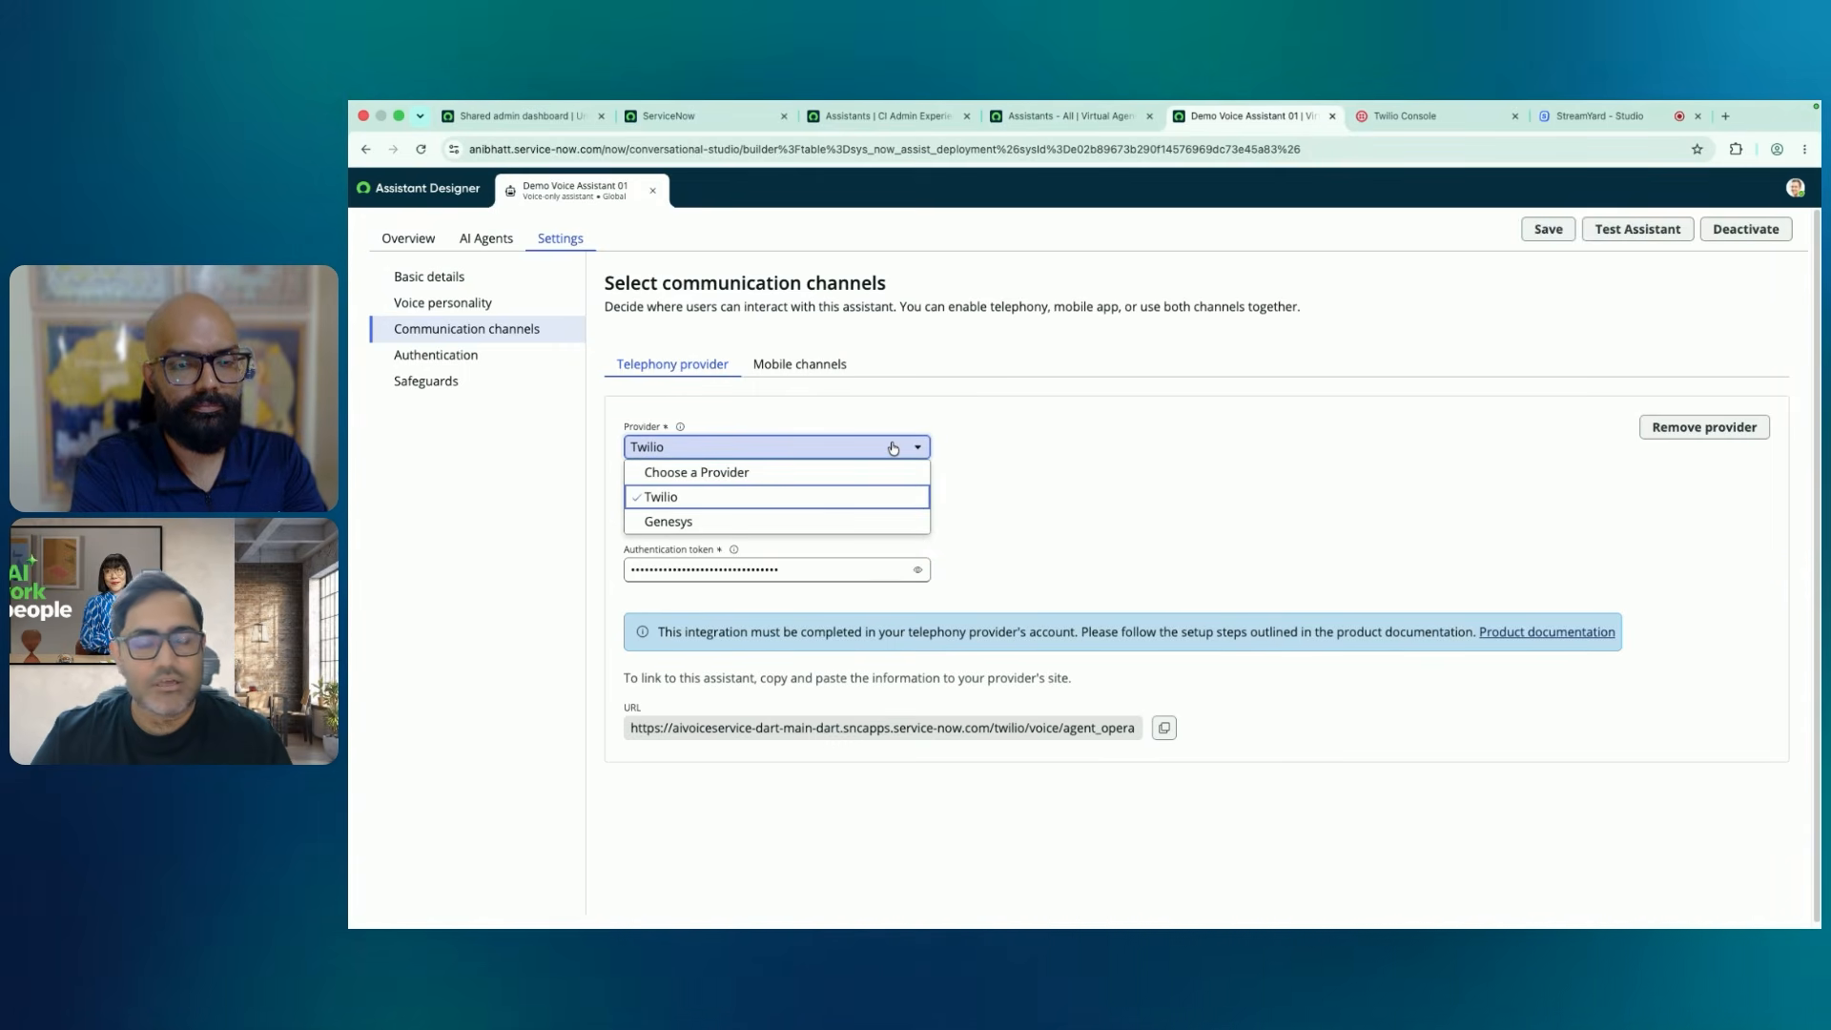
click(1067, 483)
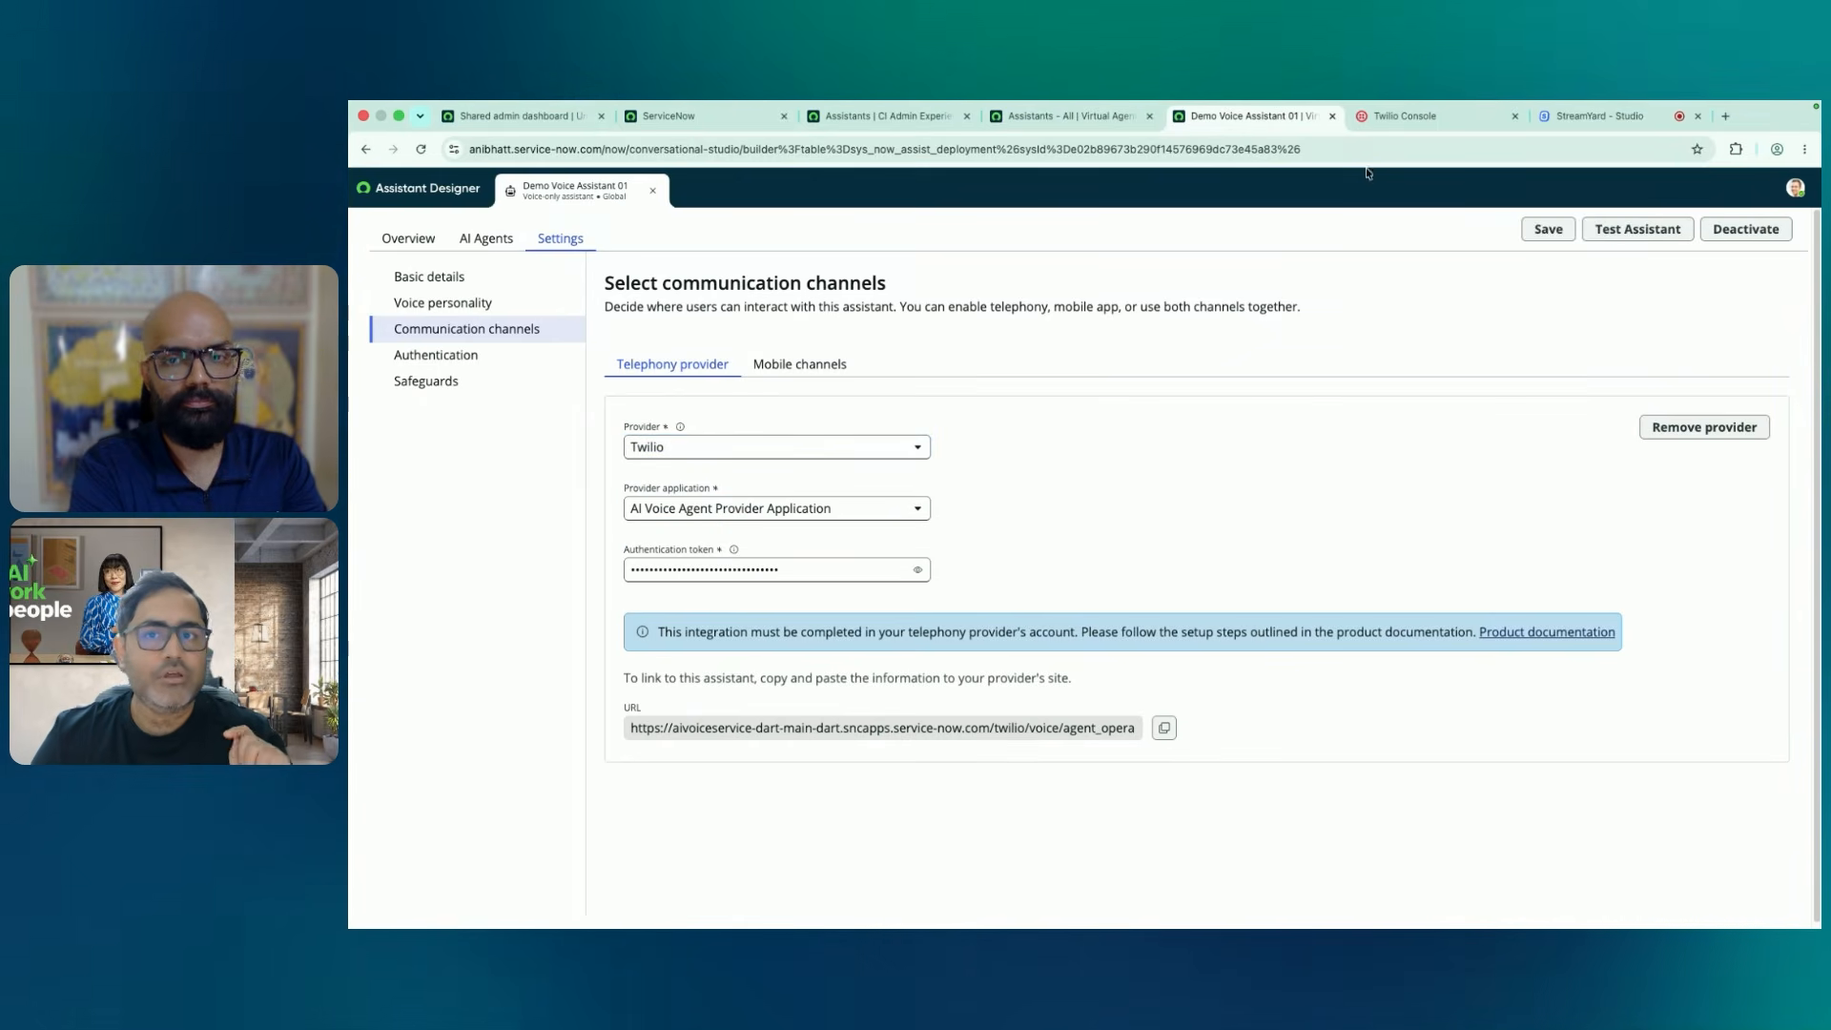
Switch to the Twilio Console and open the configuration of the active phone number
click(1407, 122)
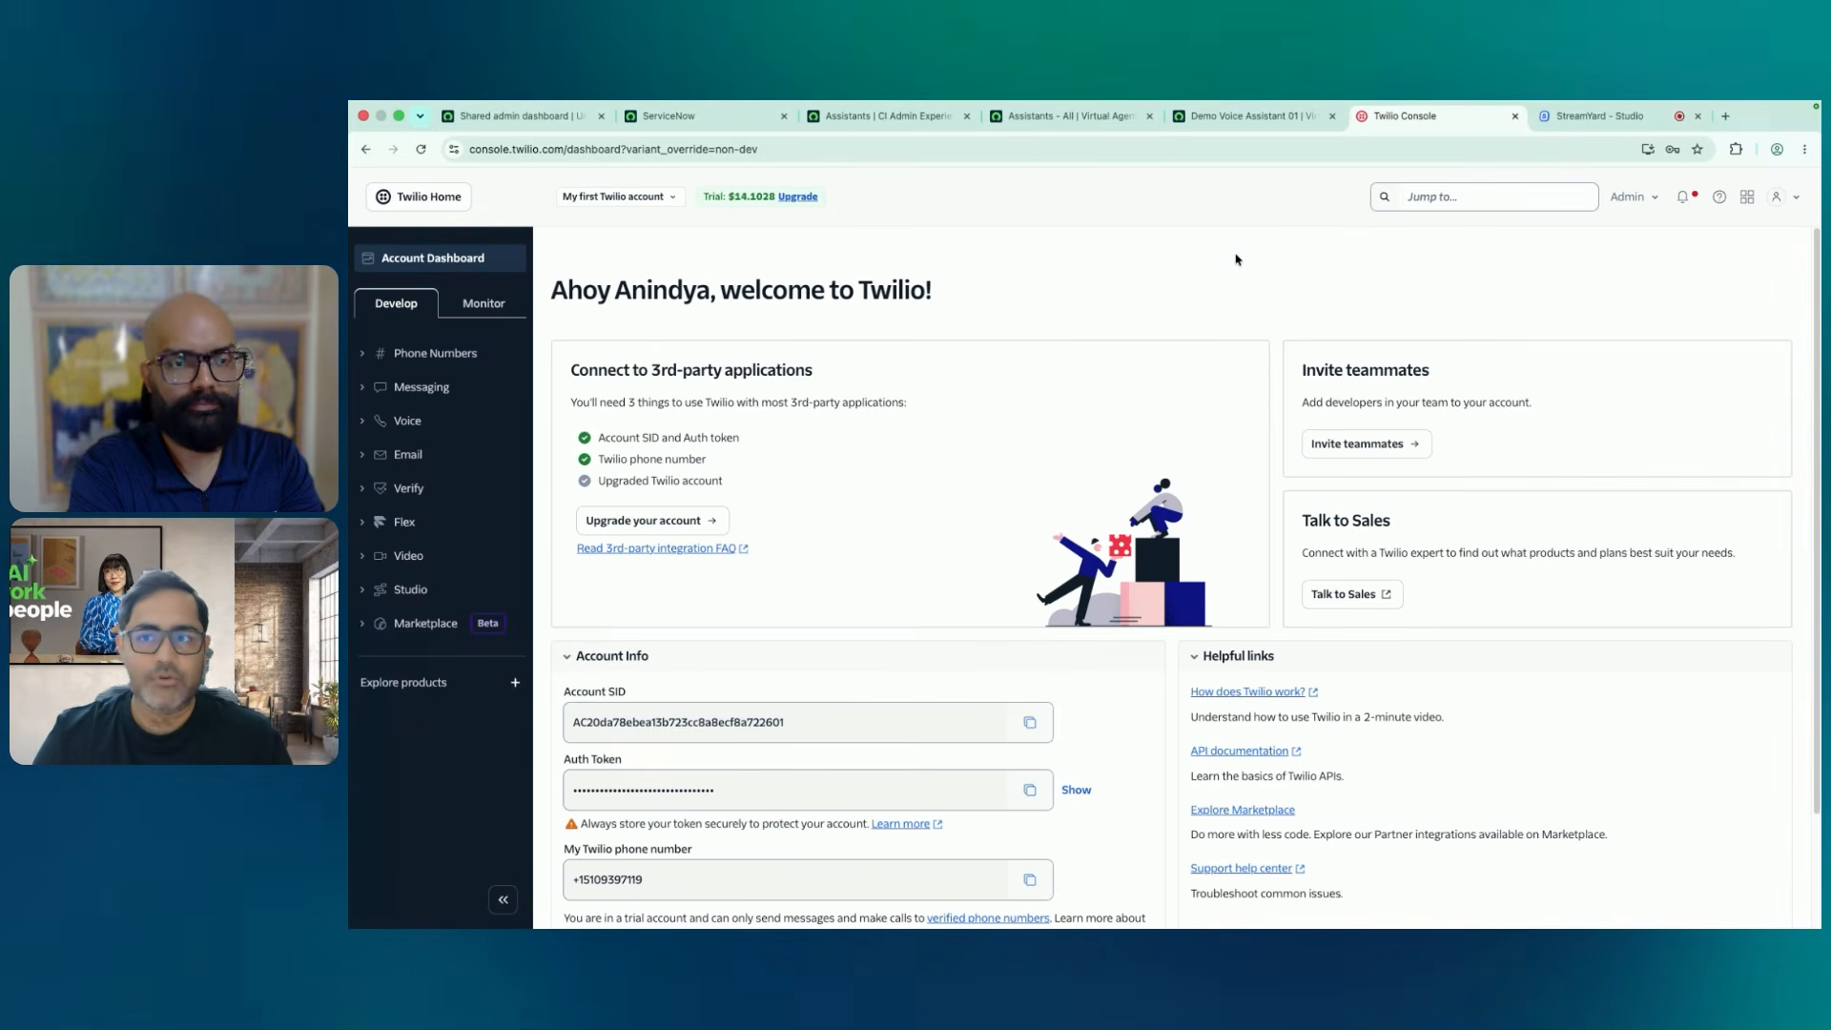
click(362, 363)
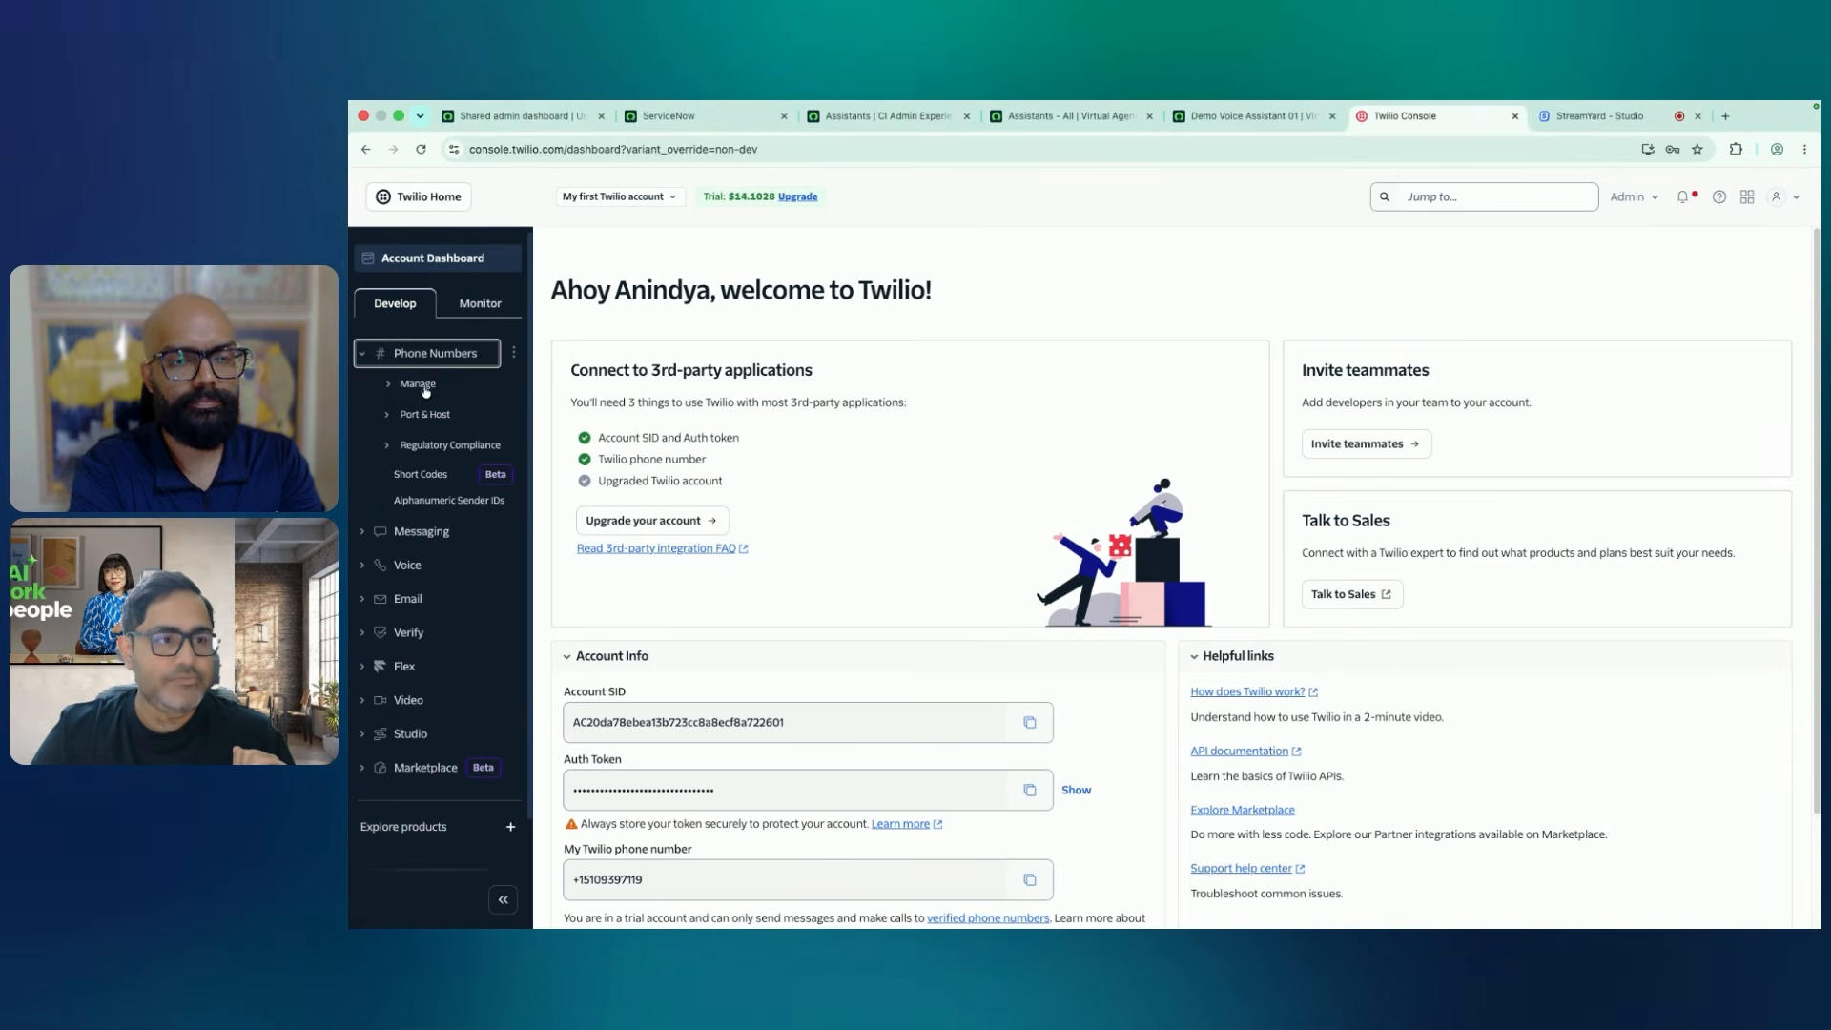
click(387, 386)
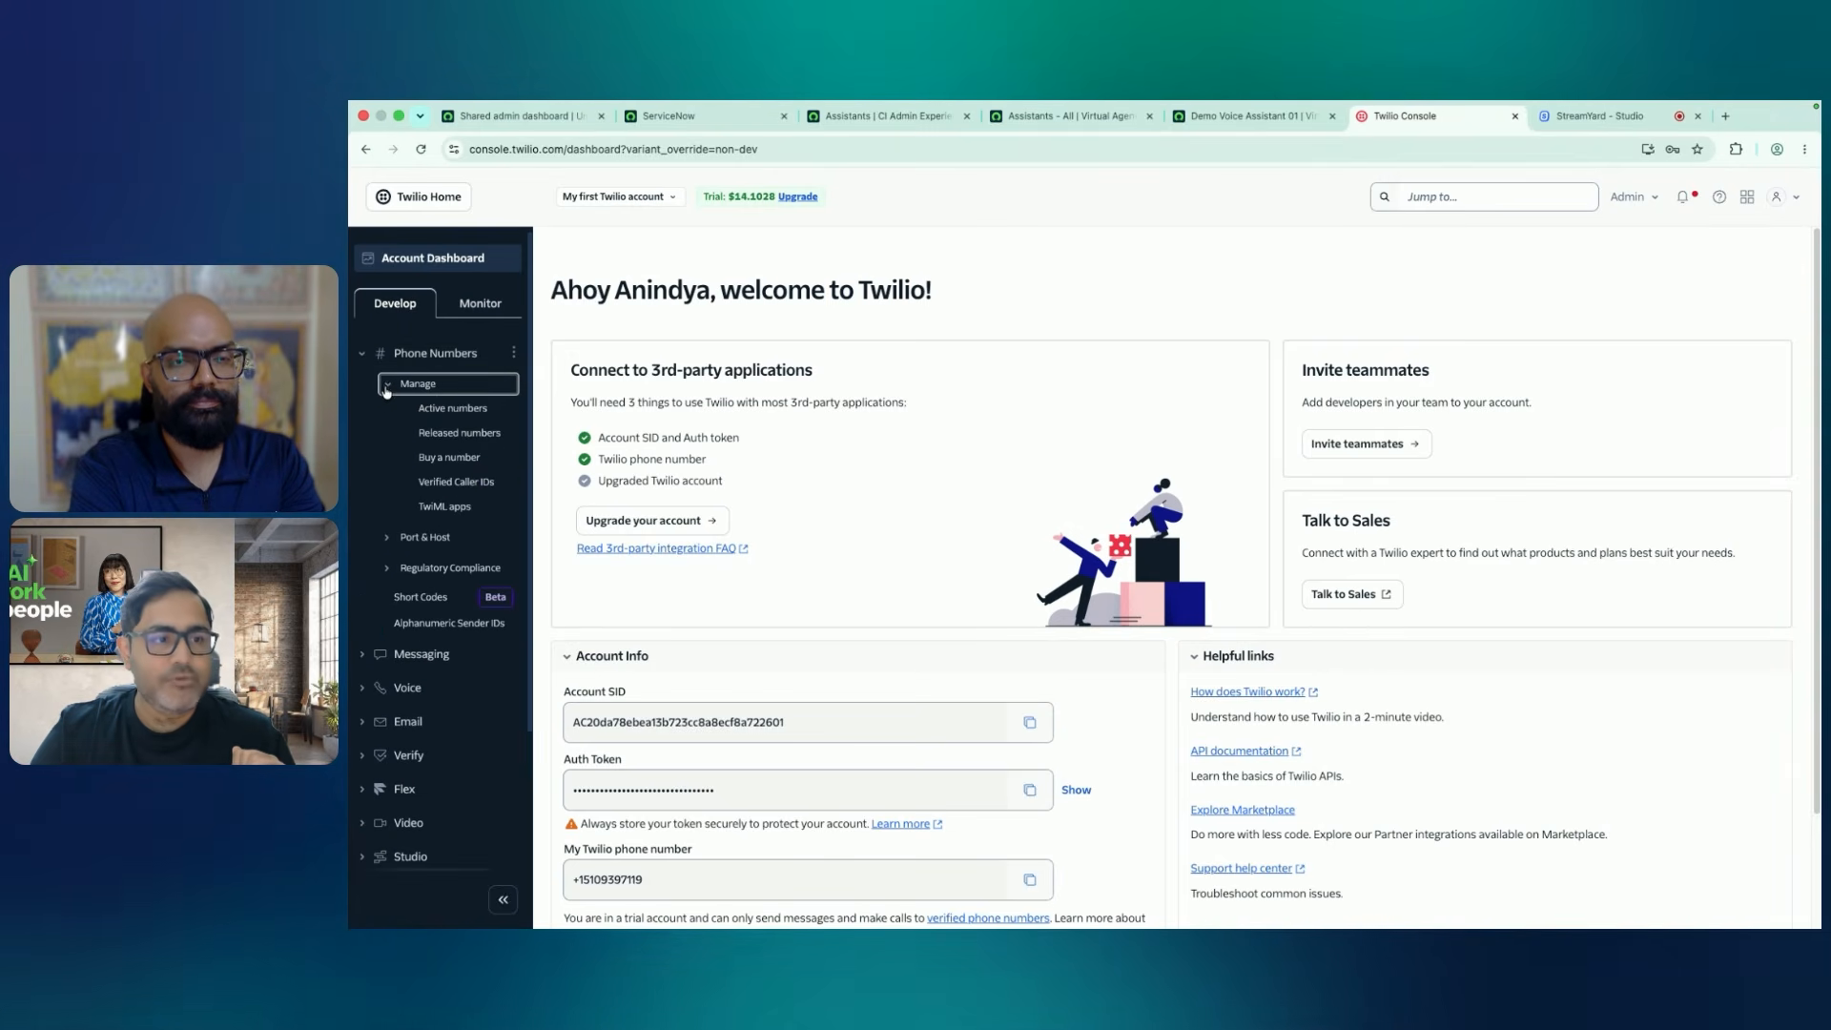
click(454, 410)
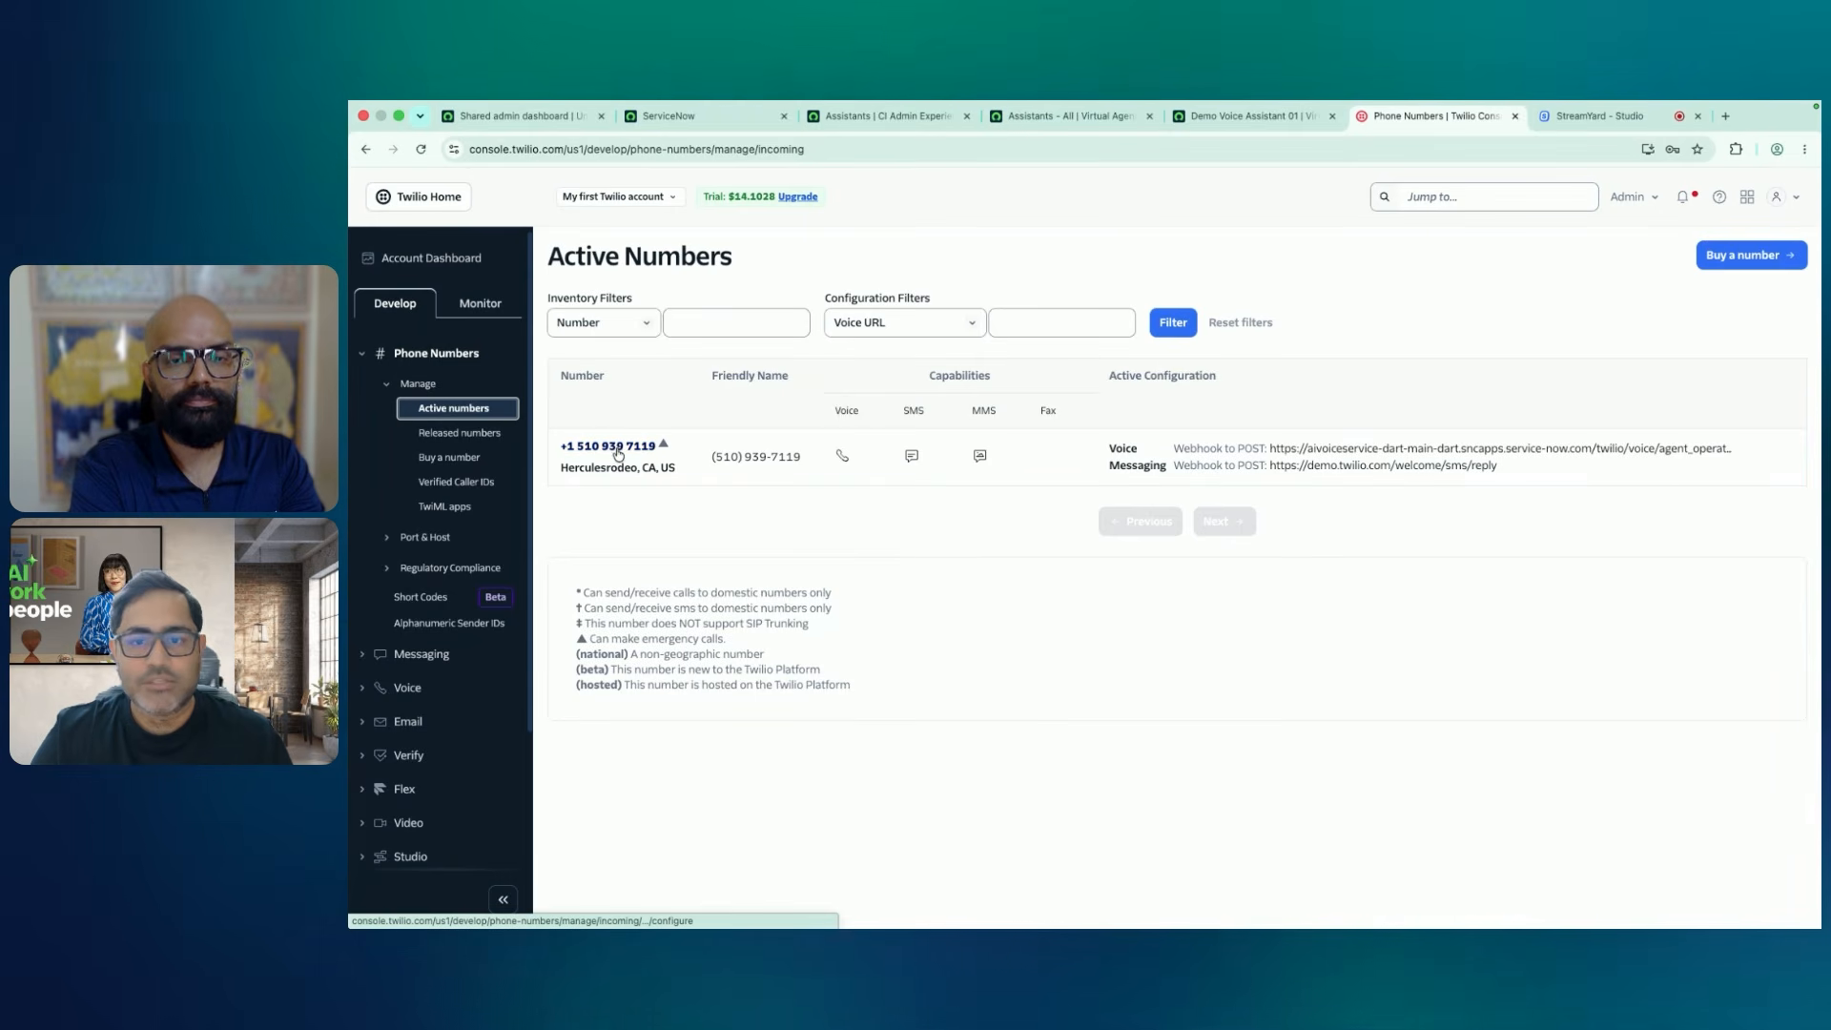
click(617, 448)
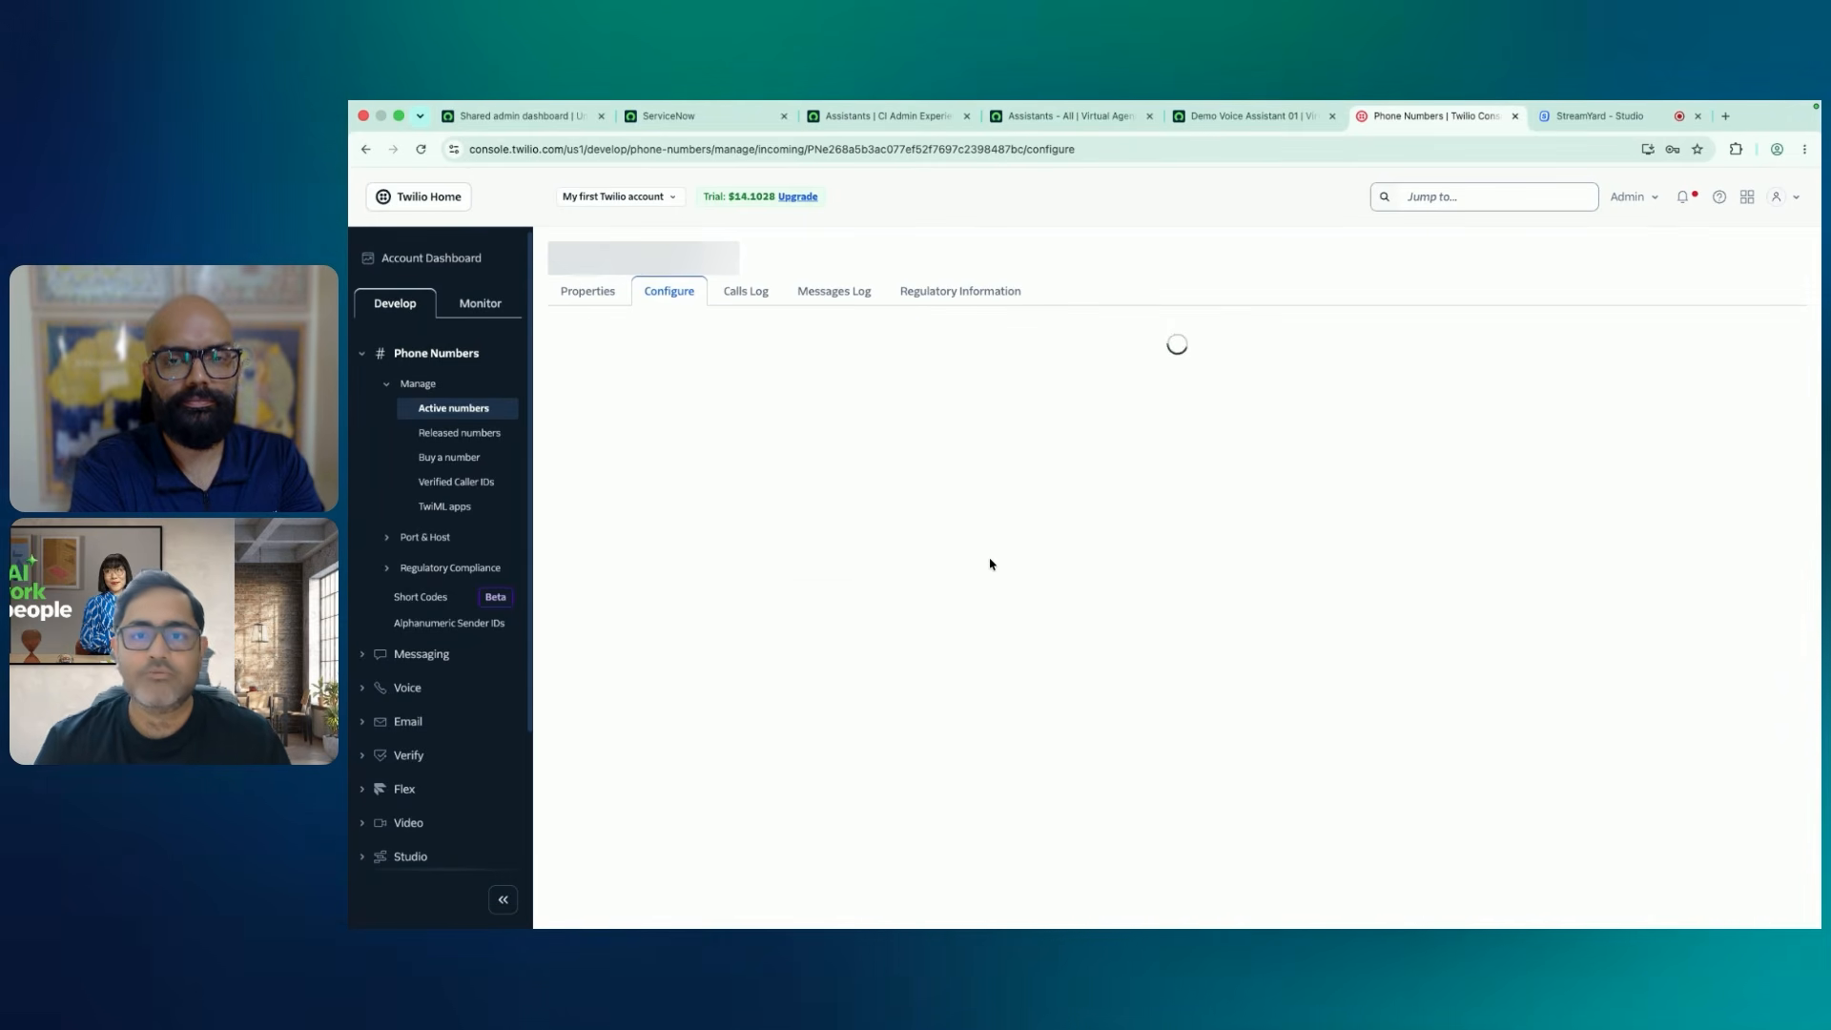
Review the number's voice and messaging configuration, especially the webhook URL used when a call comes in
scroll(1057, 630, down, 2)
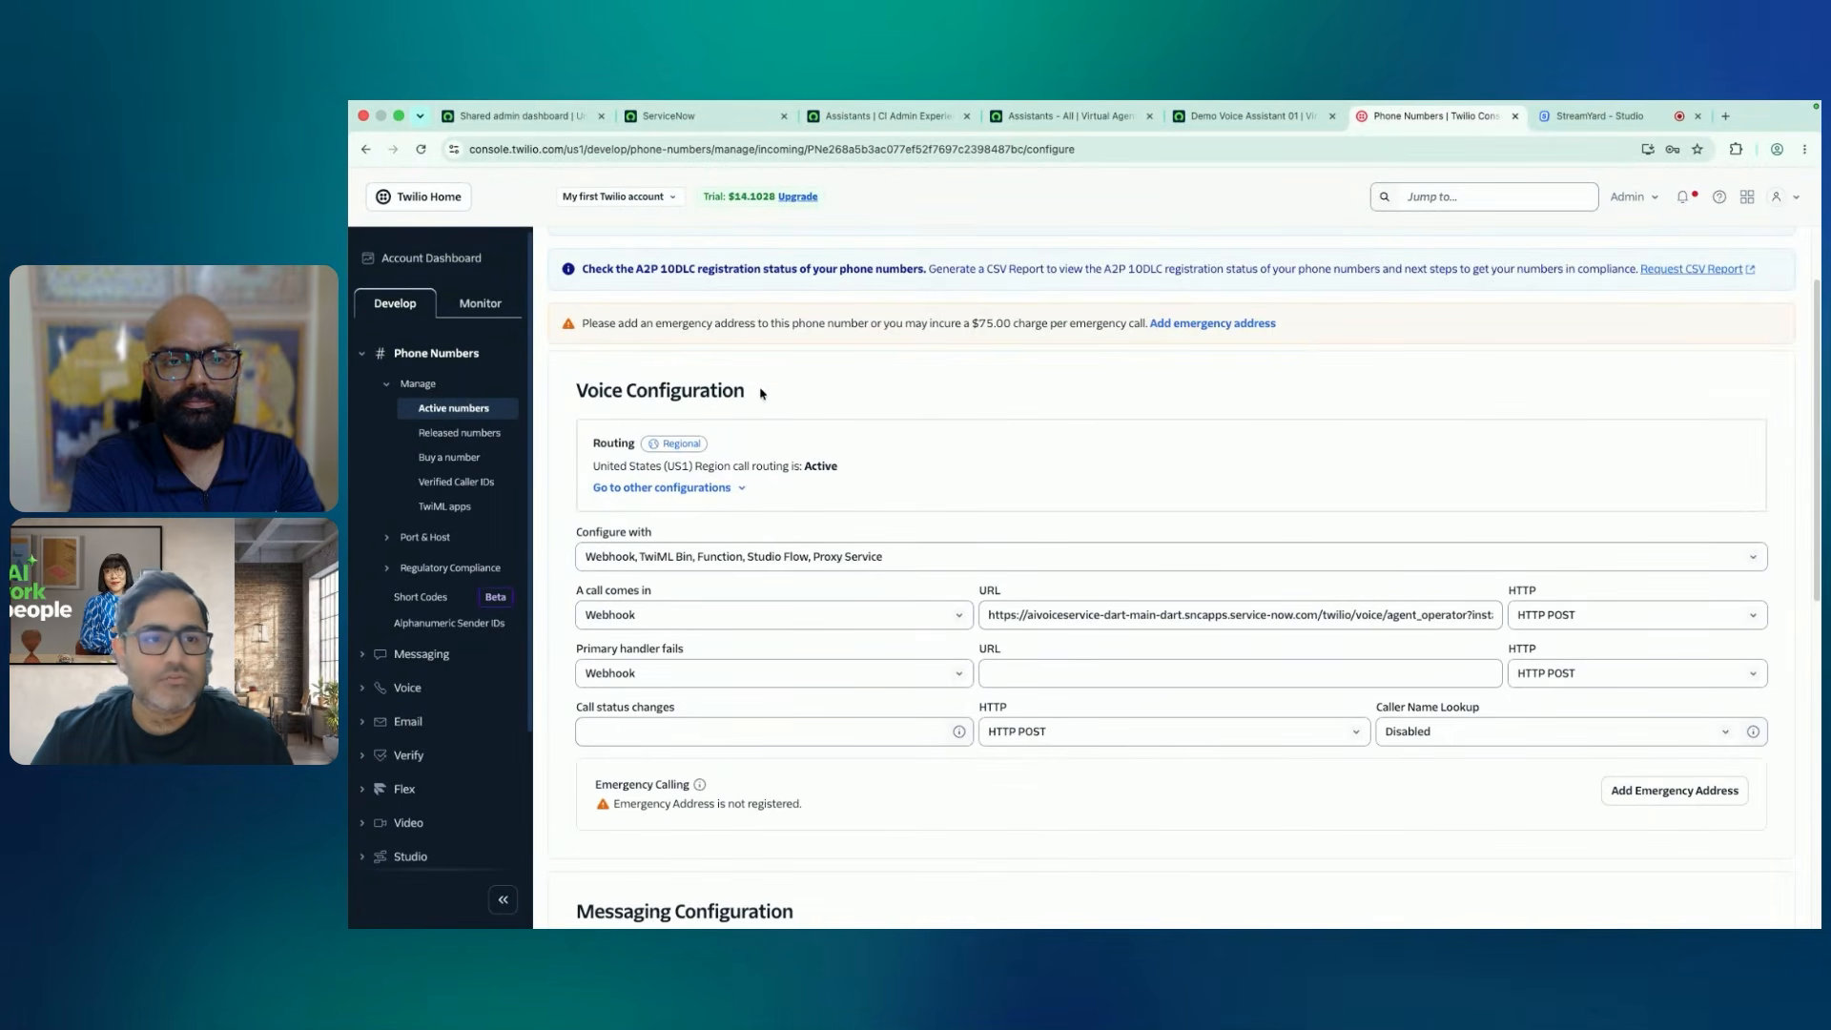
scroll(886, 585, down, 10)
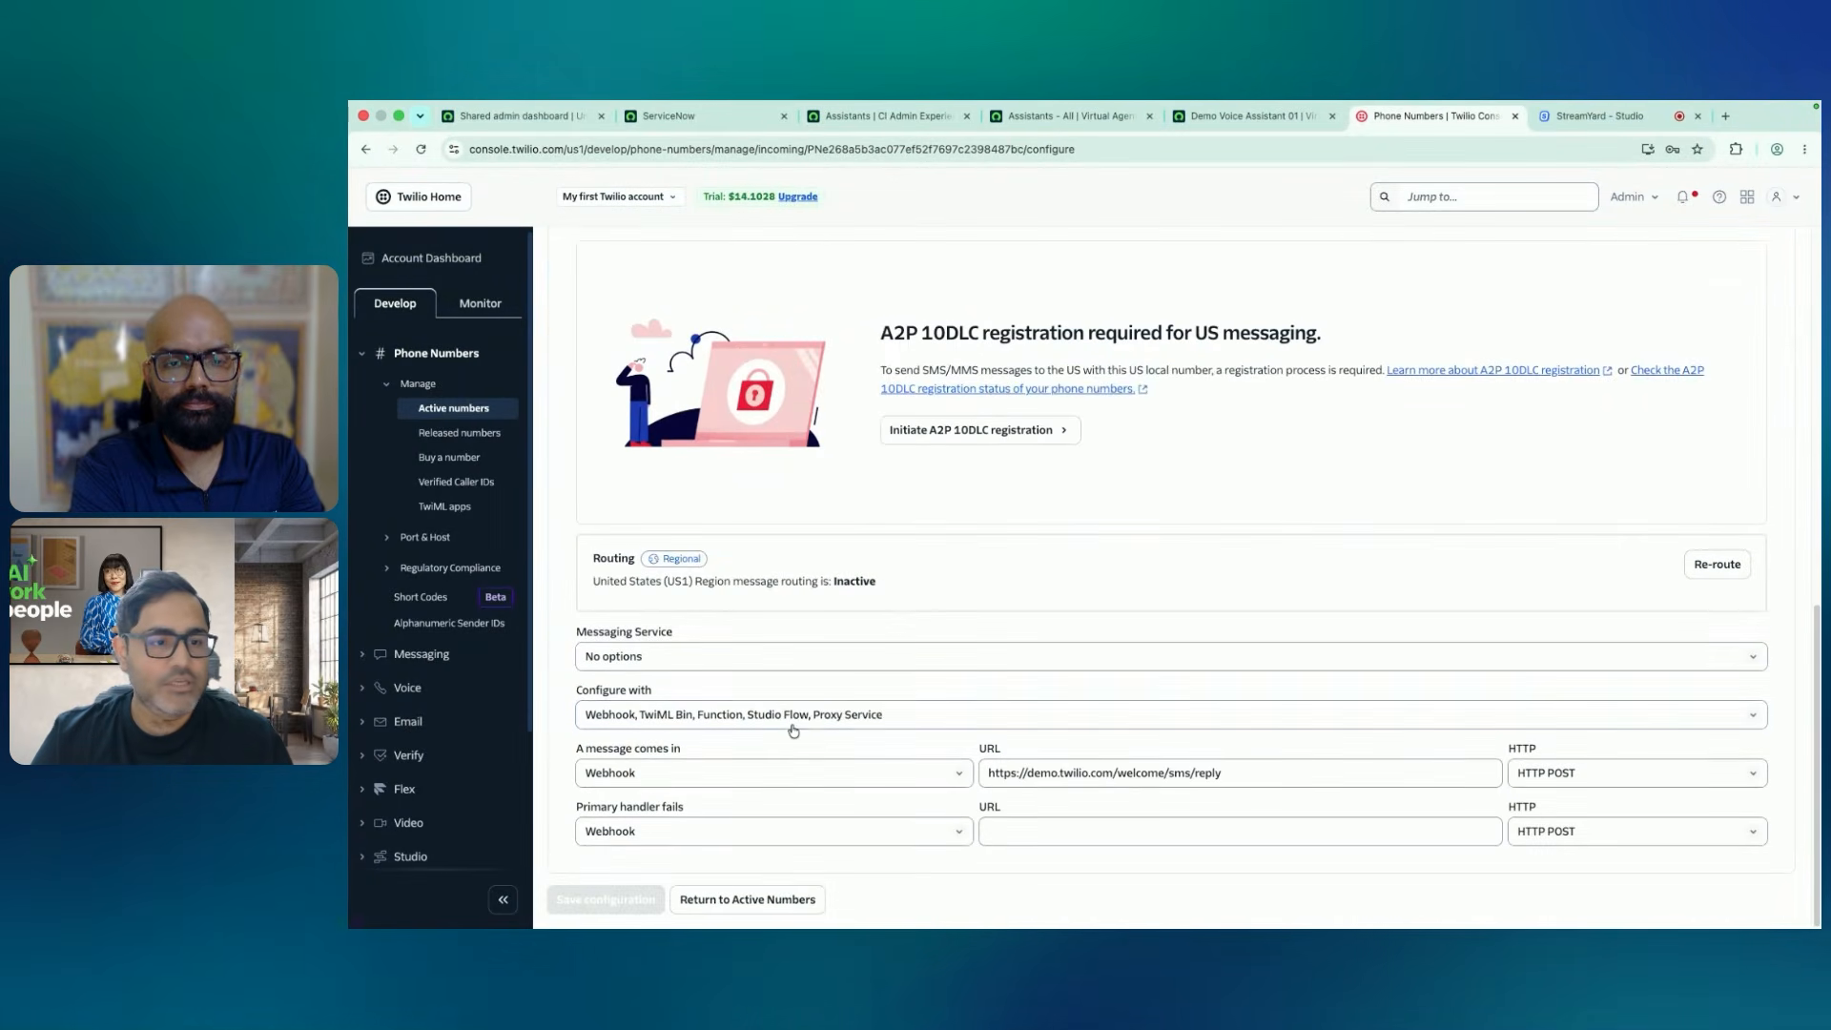
scroll(794, 730, up, 10)
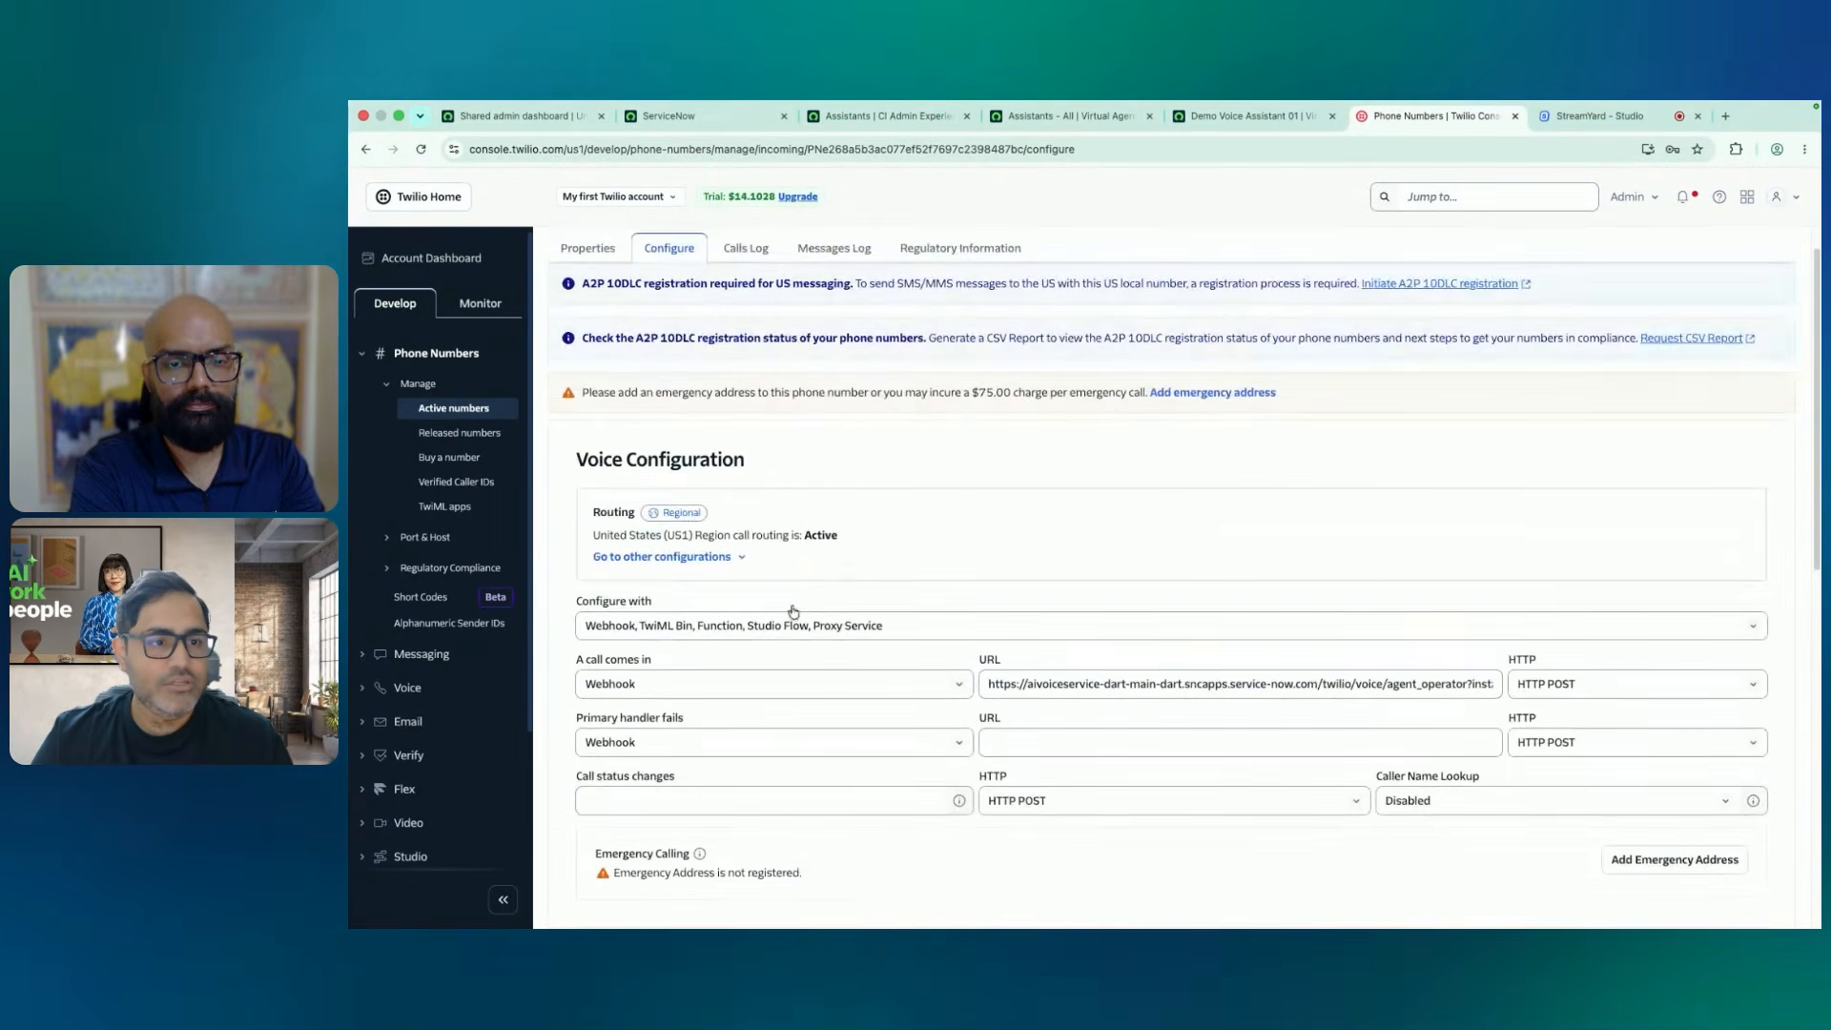
scroll(793, 610, down, 1)
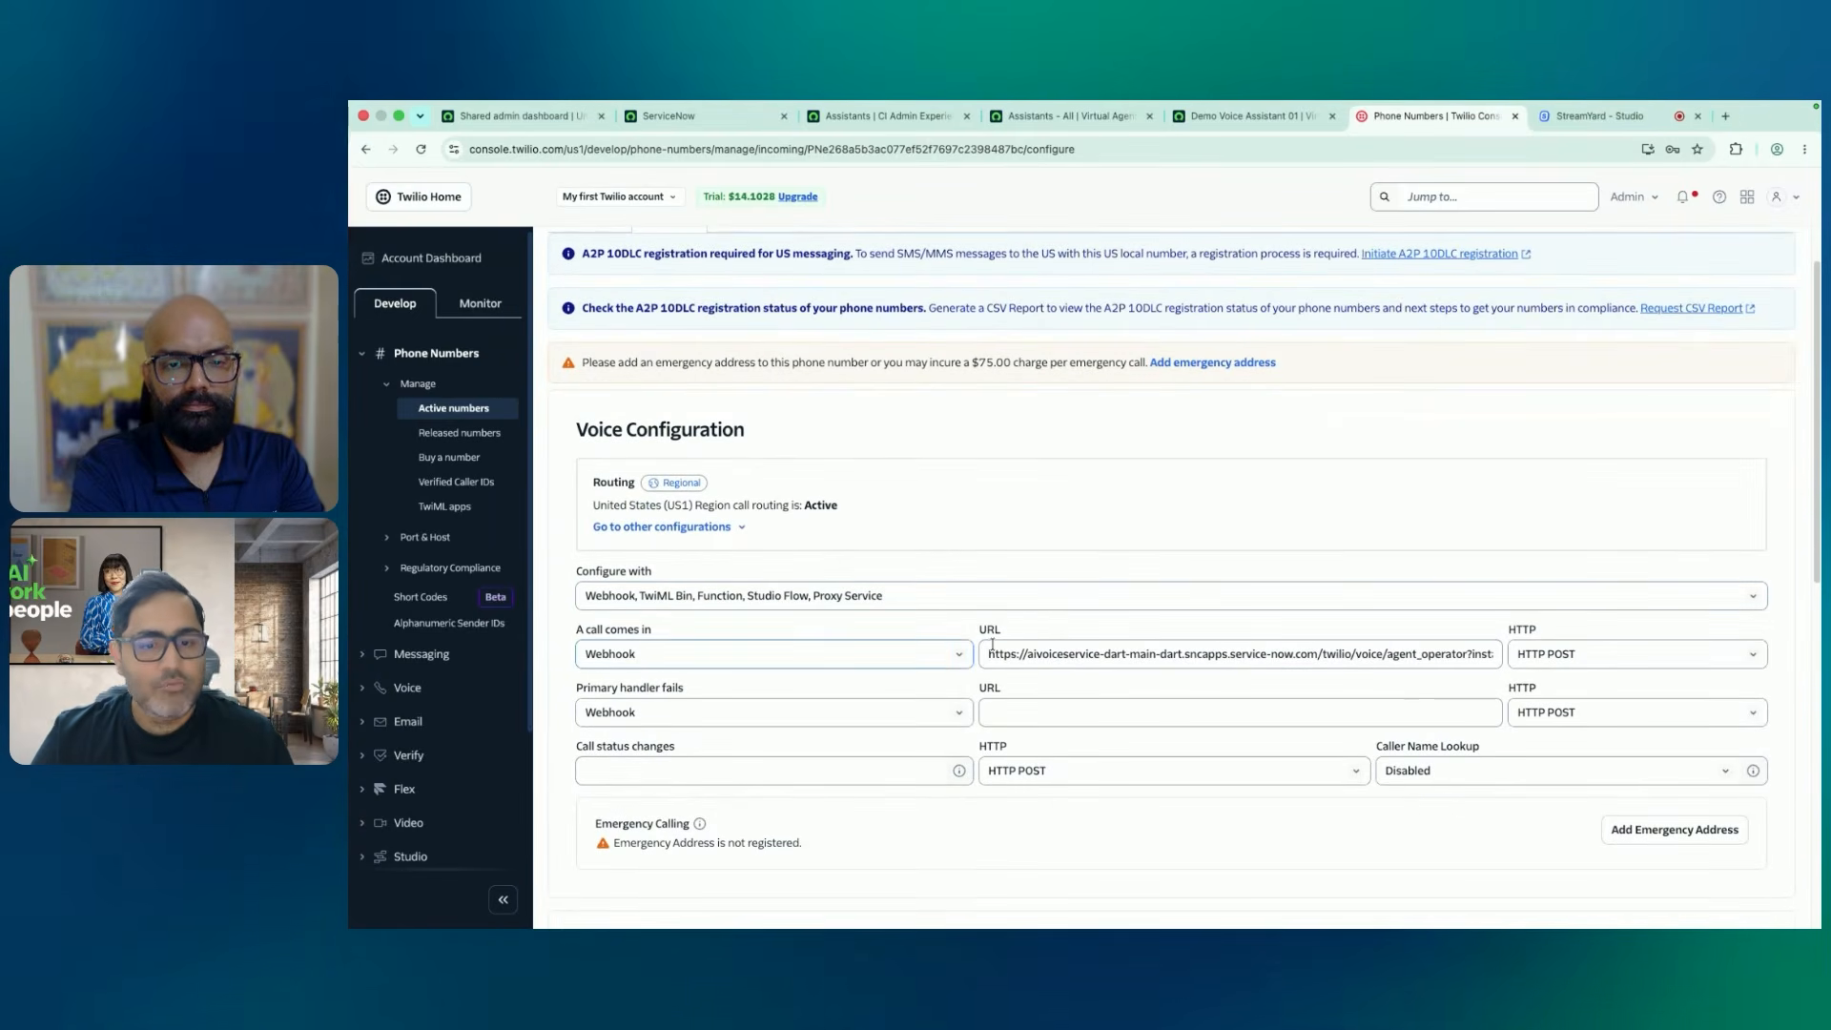
Select the incoming-call webhook URL in Twilio and copy the matching URL from the assistant's communication channels in ServiceNow
click(993, 646)
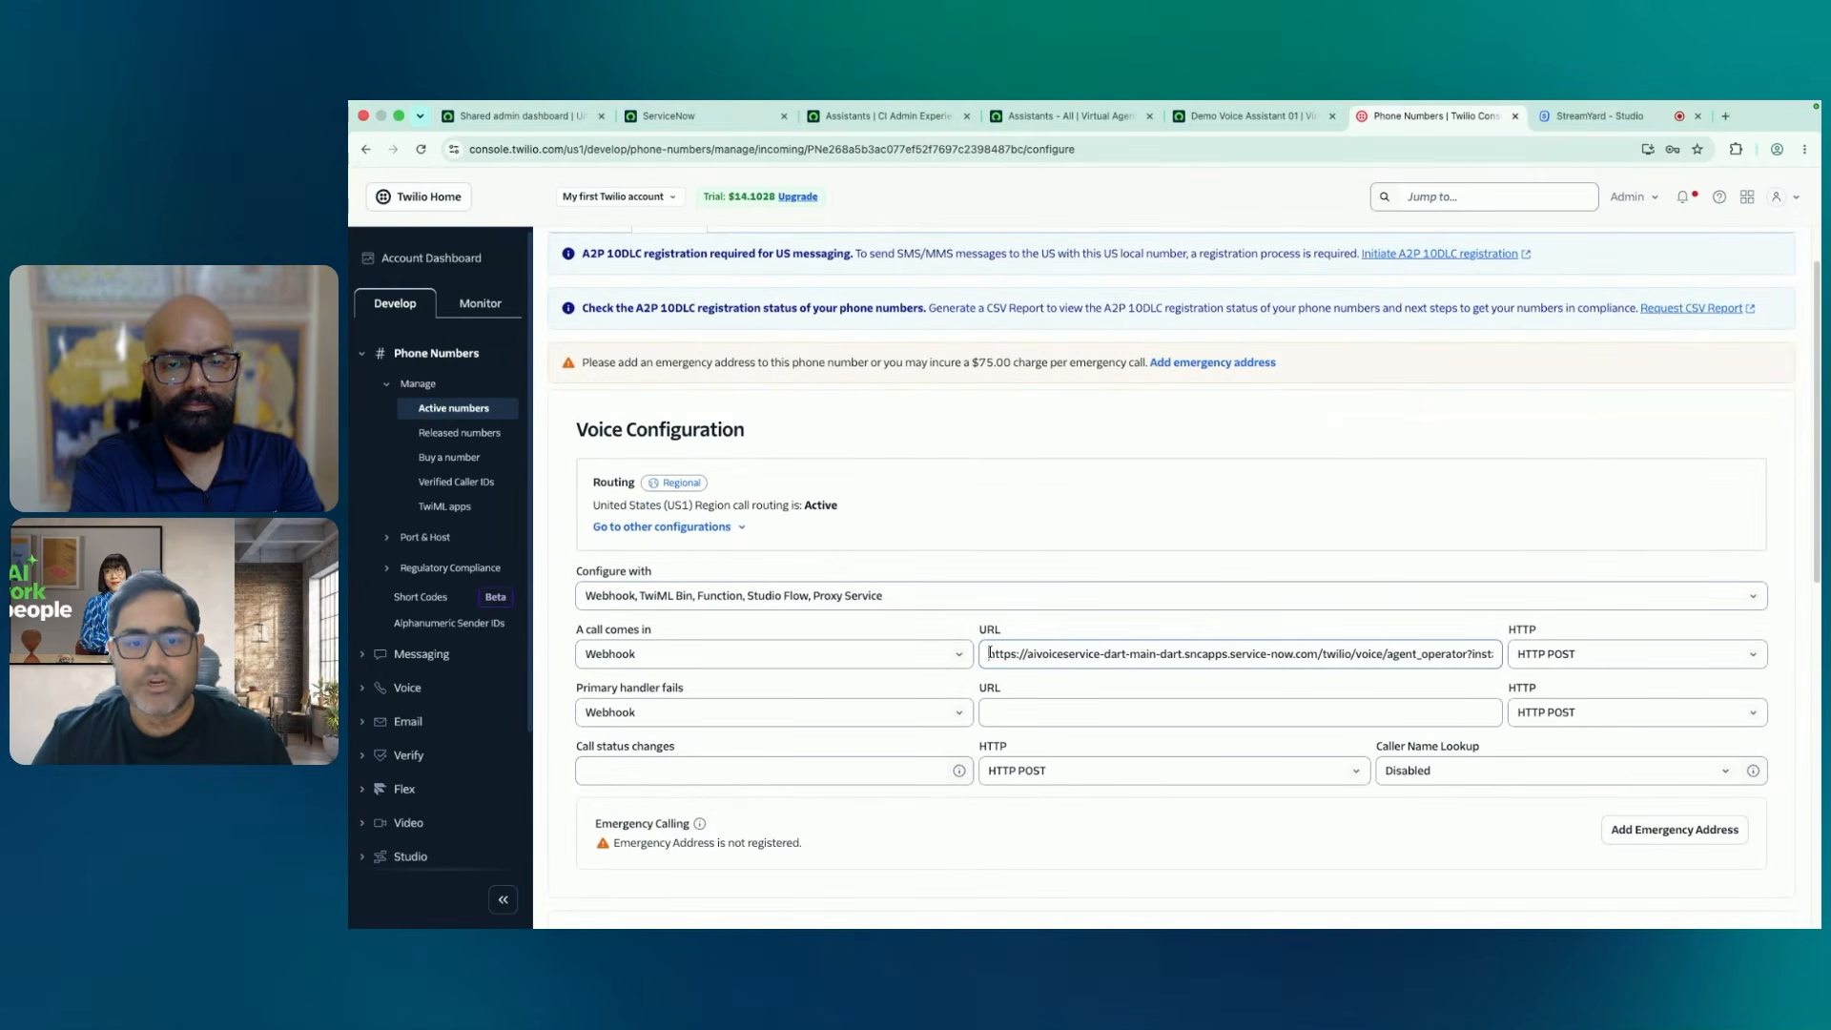
drag(990, 653, 1507, 654)
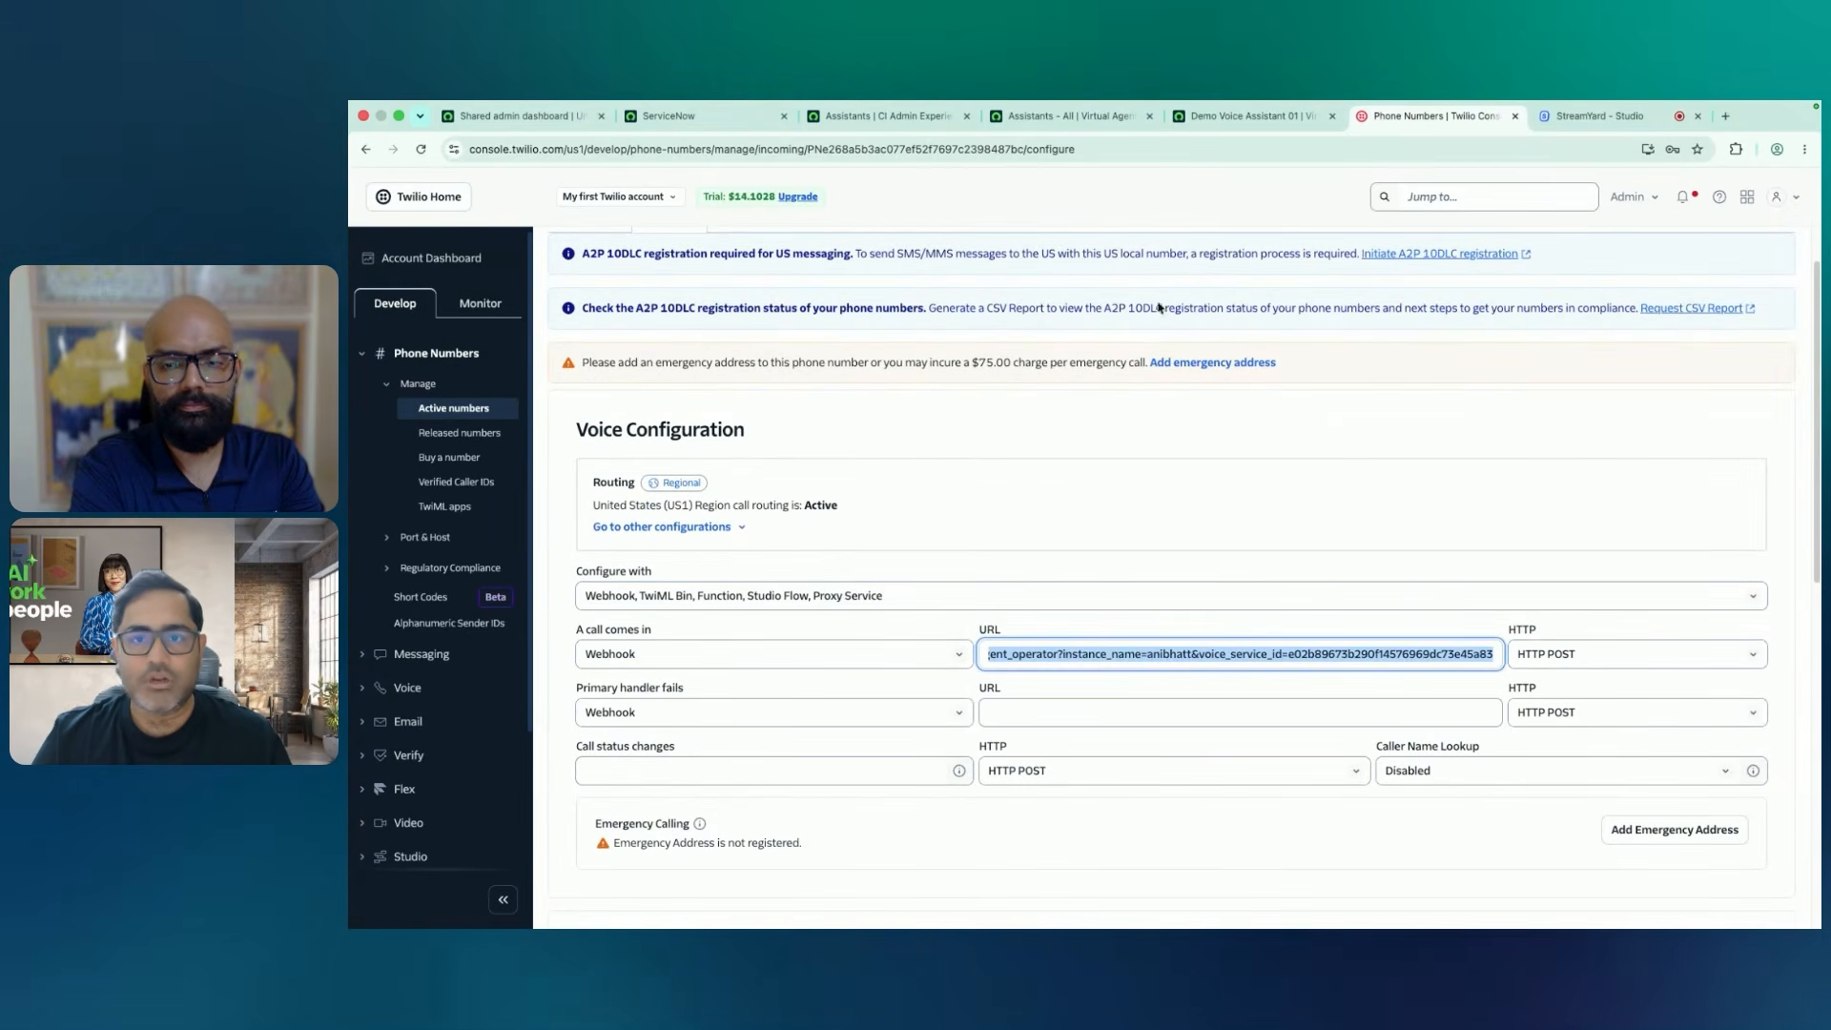
click(1215, 121)
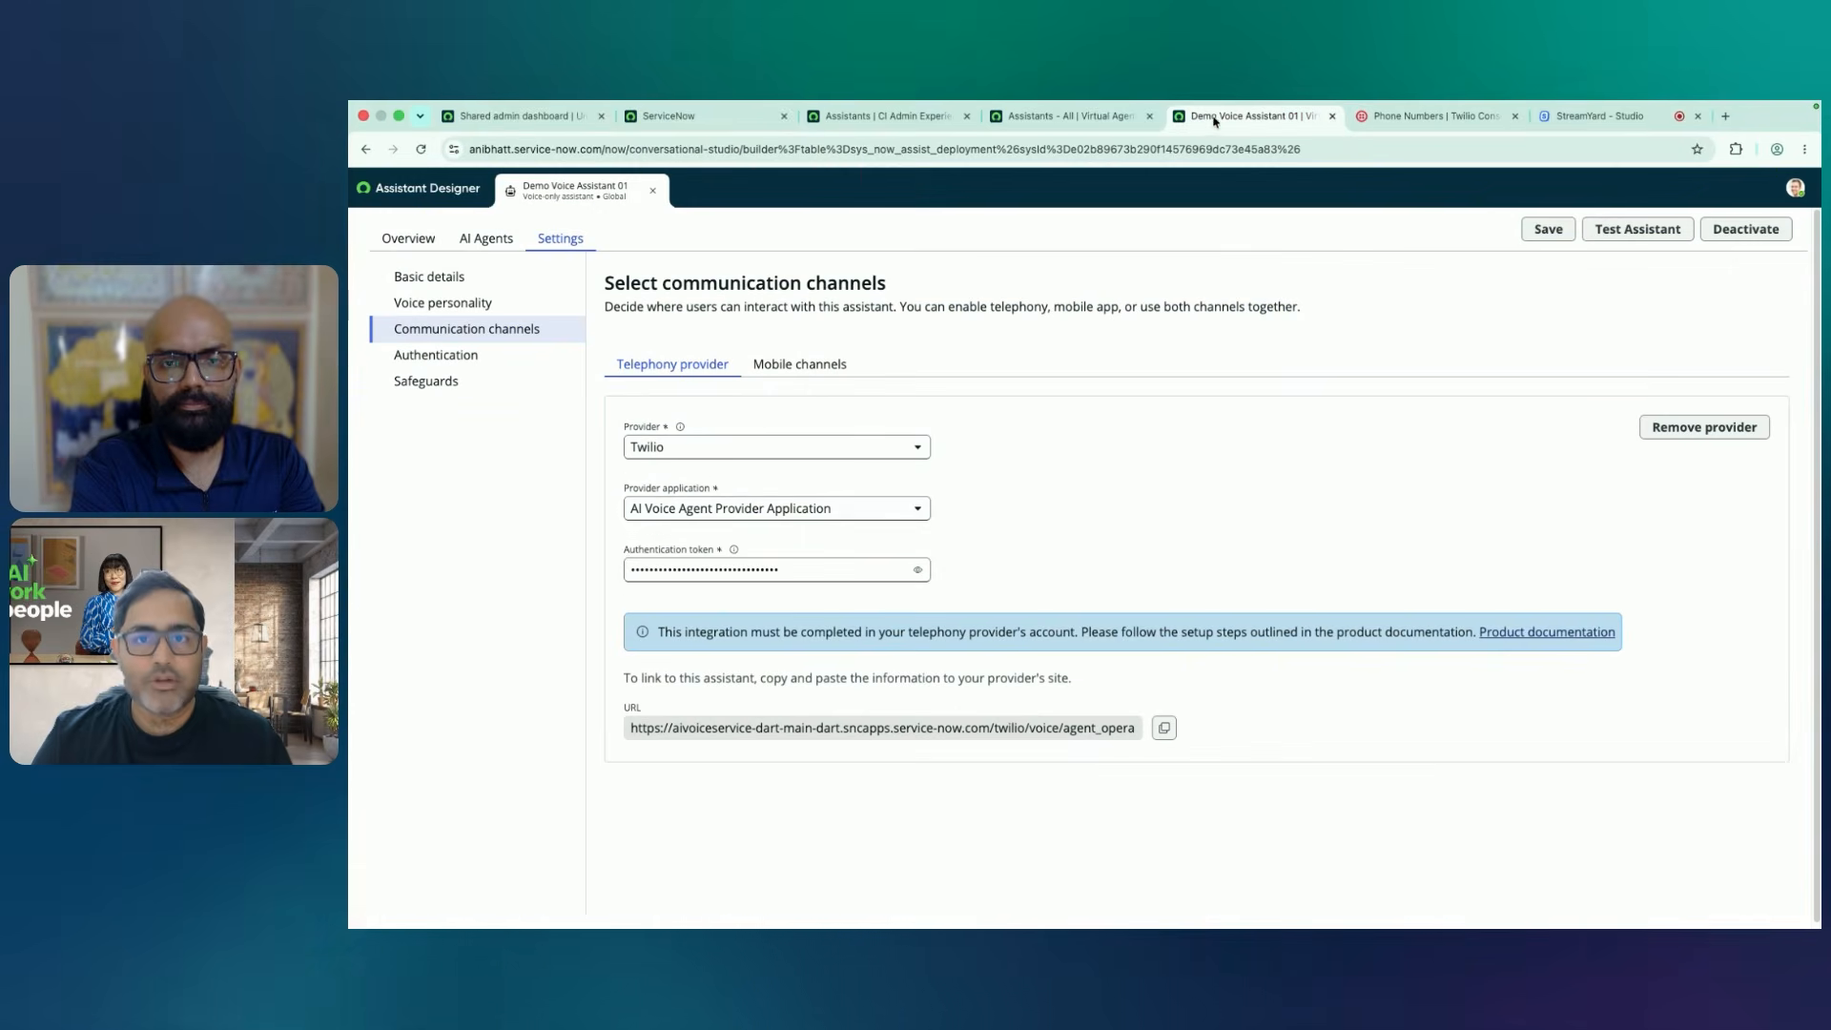
click(638, 737)
drag(638, 737, 1140, 746)
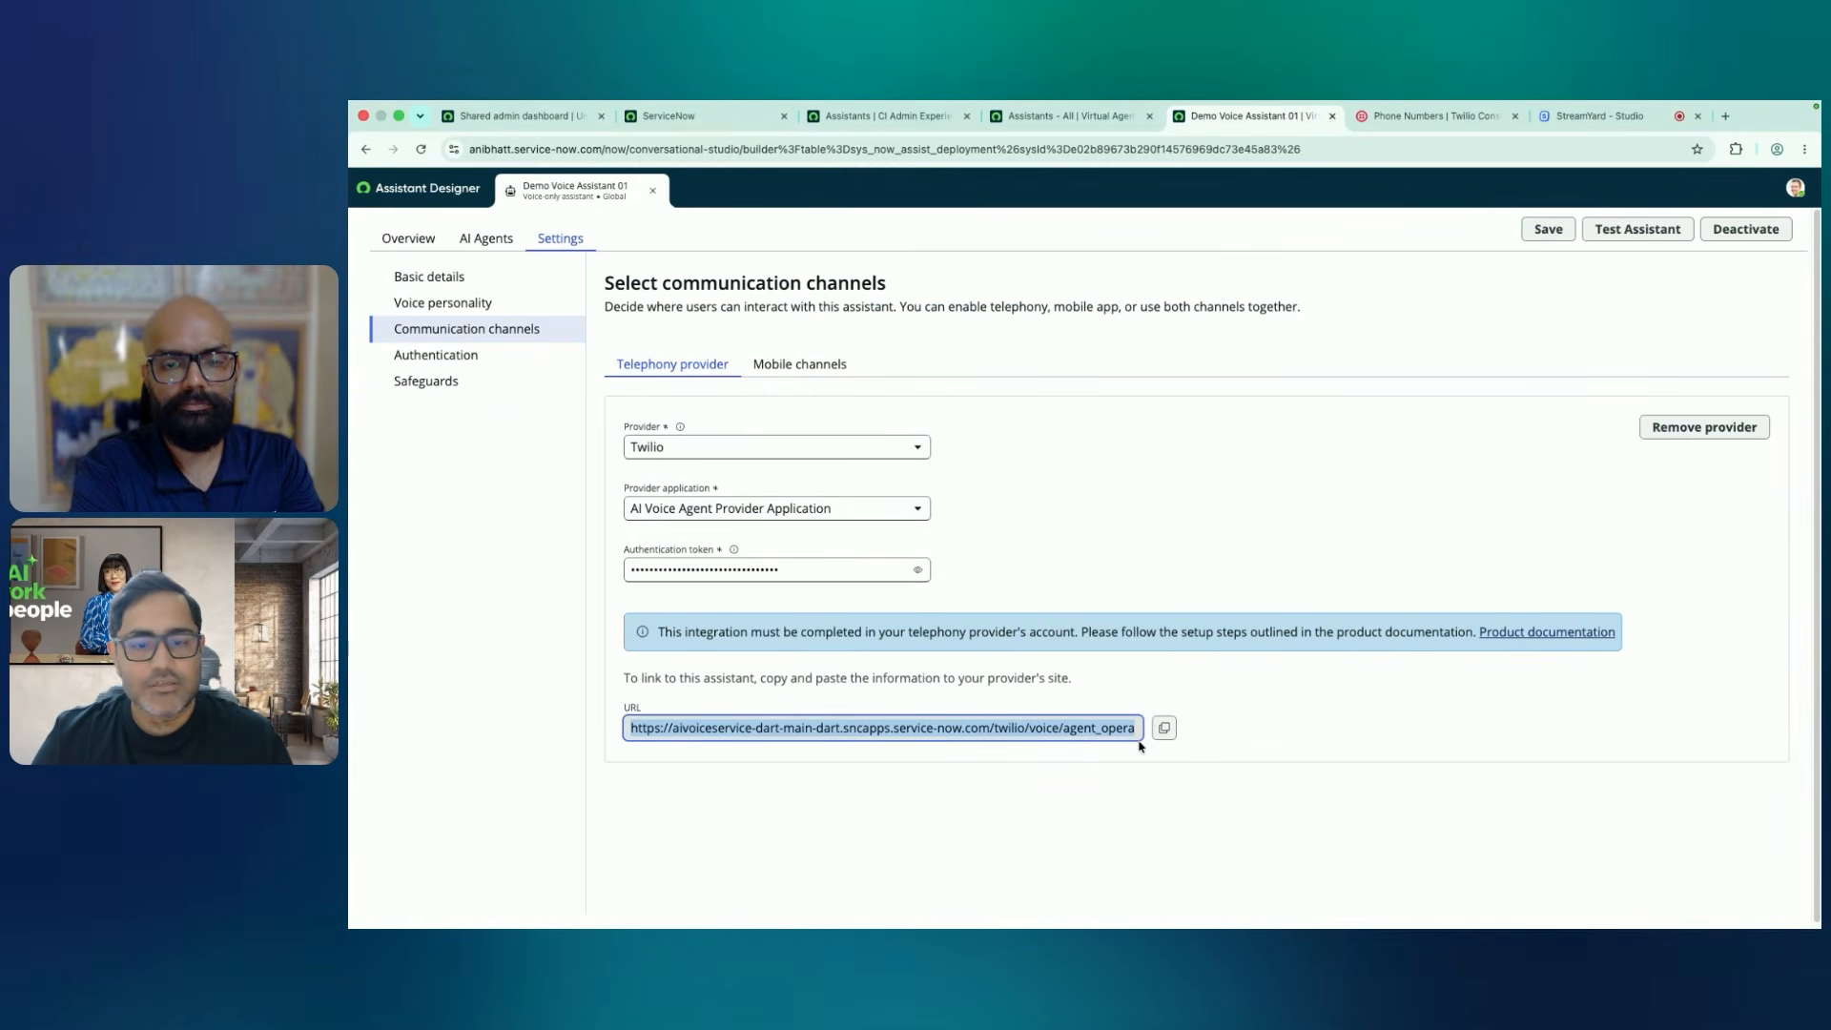
click(1164, 728)
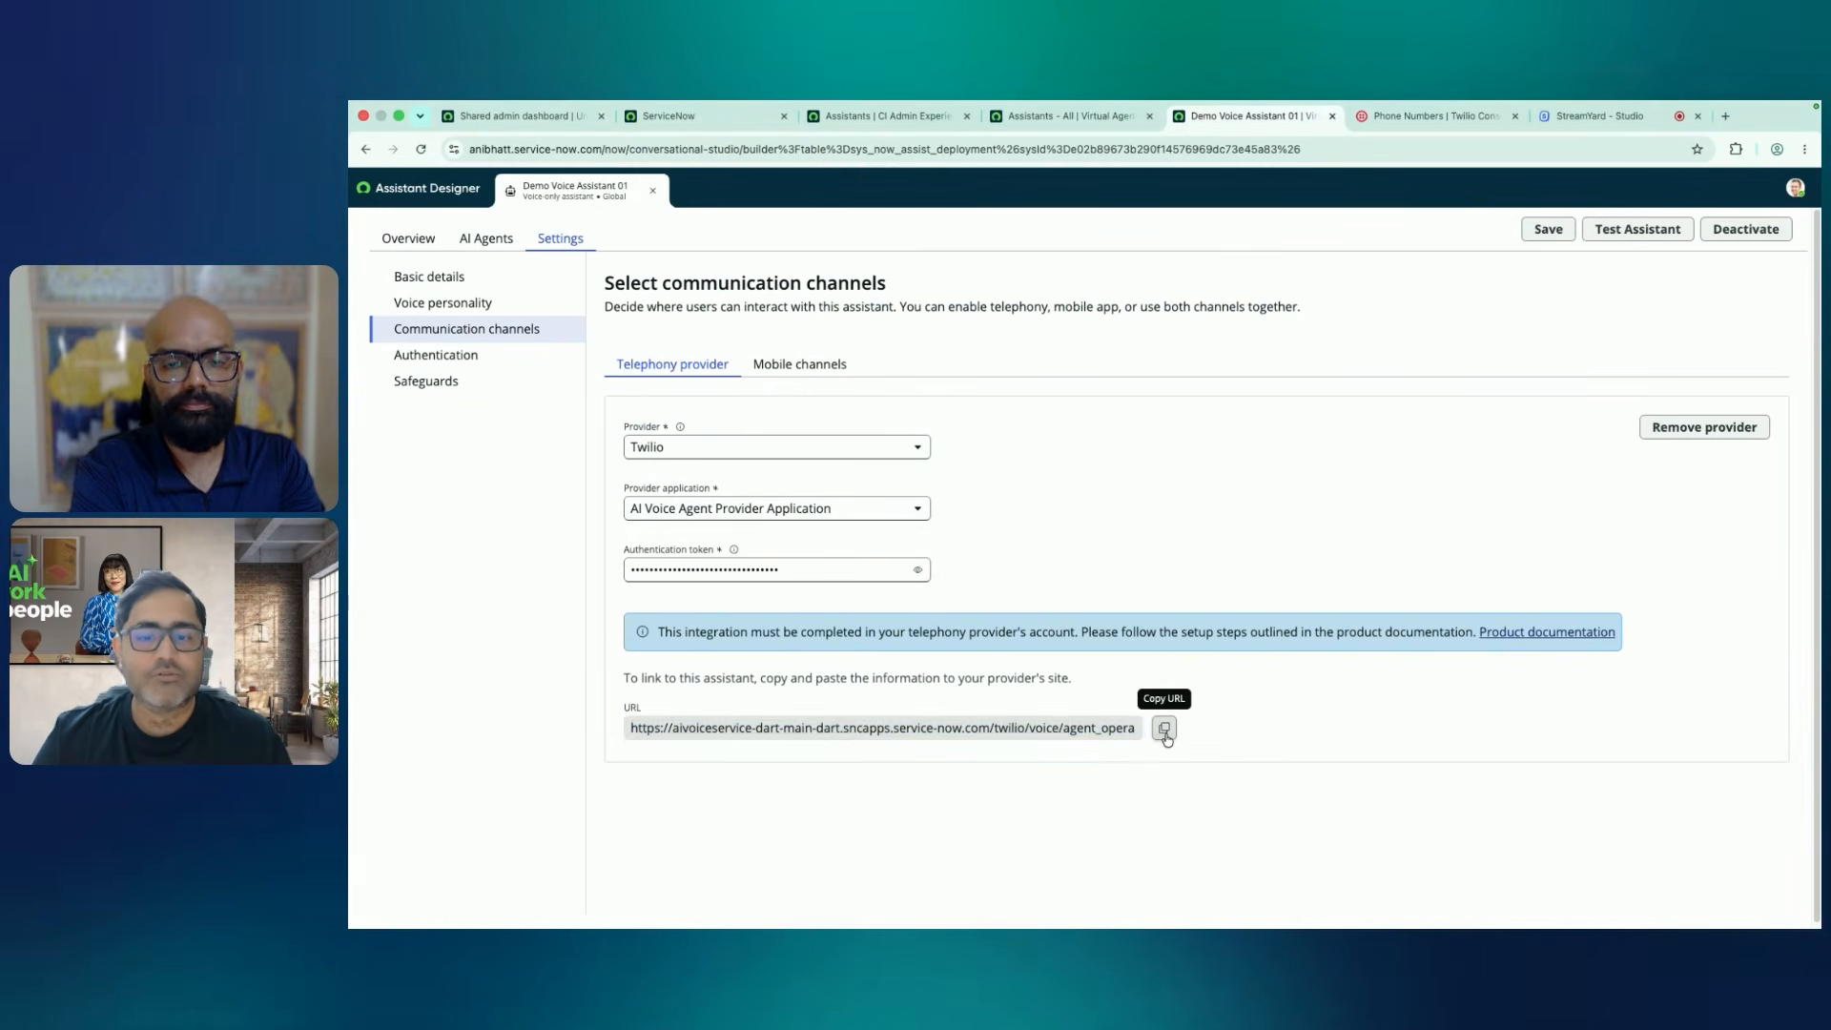
Check the active numbers in the Twilio Console and the authentication token field in the assistant's telephony provider settings
click(1431, 115)
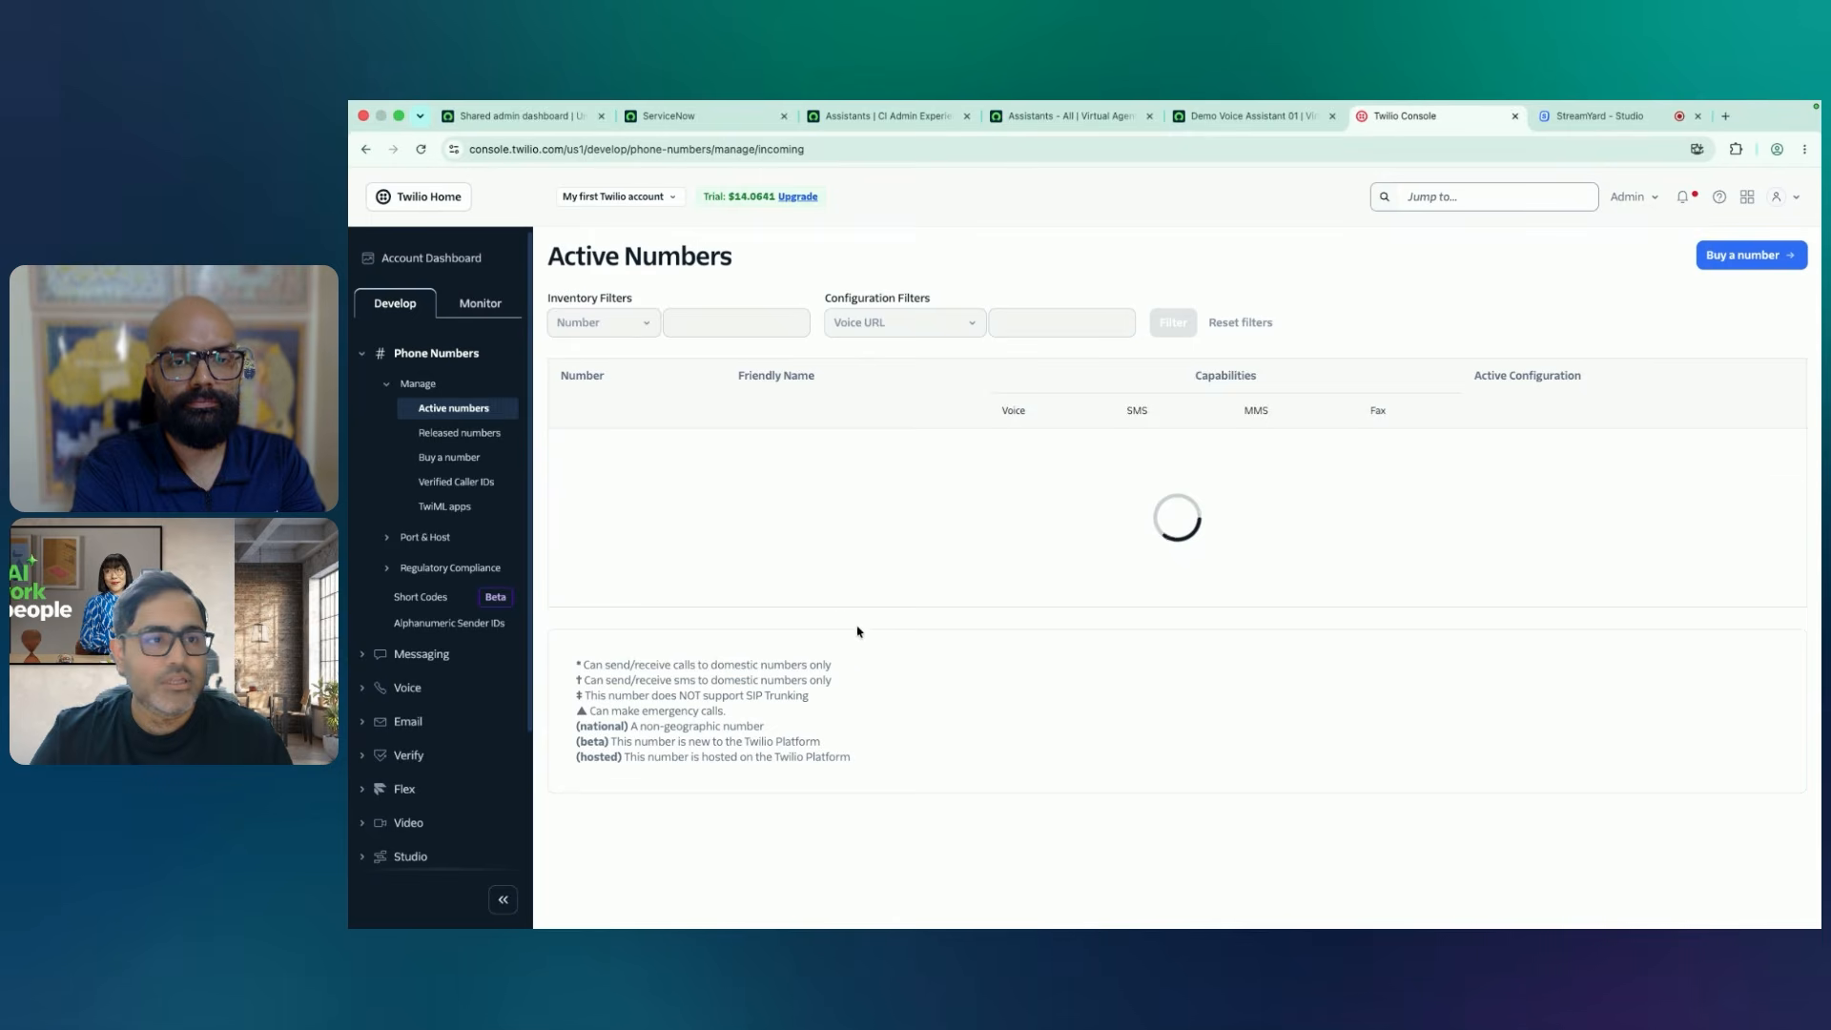
click(392, 385)
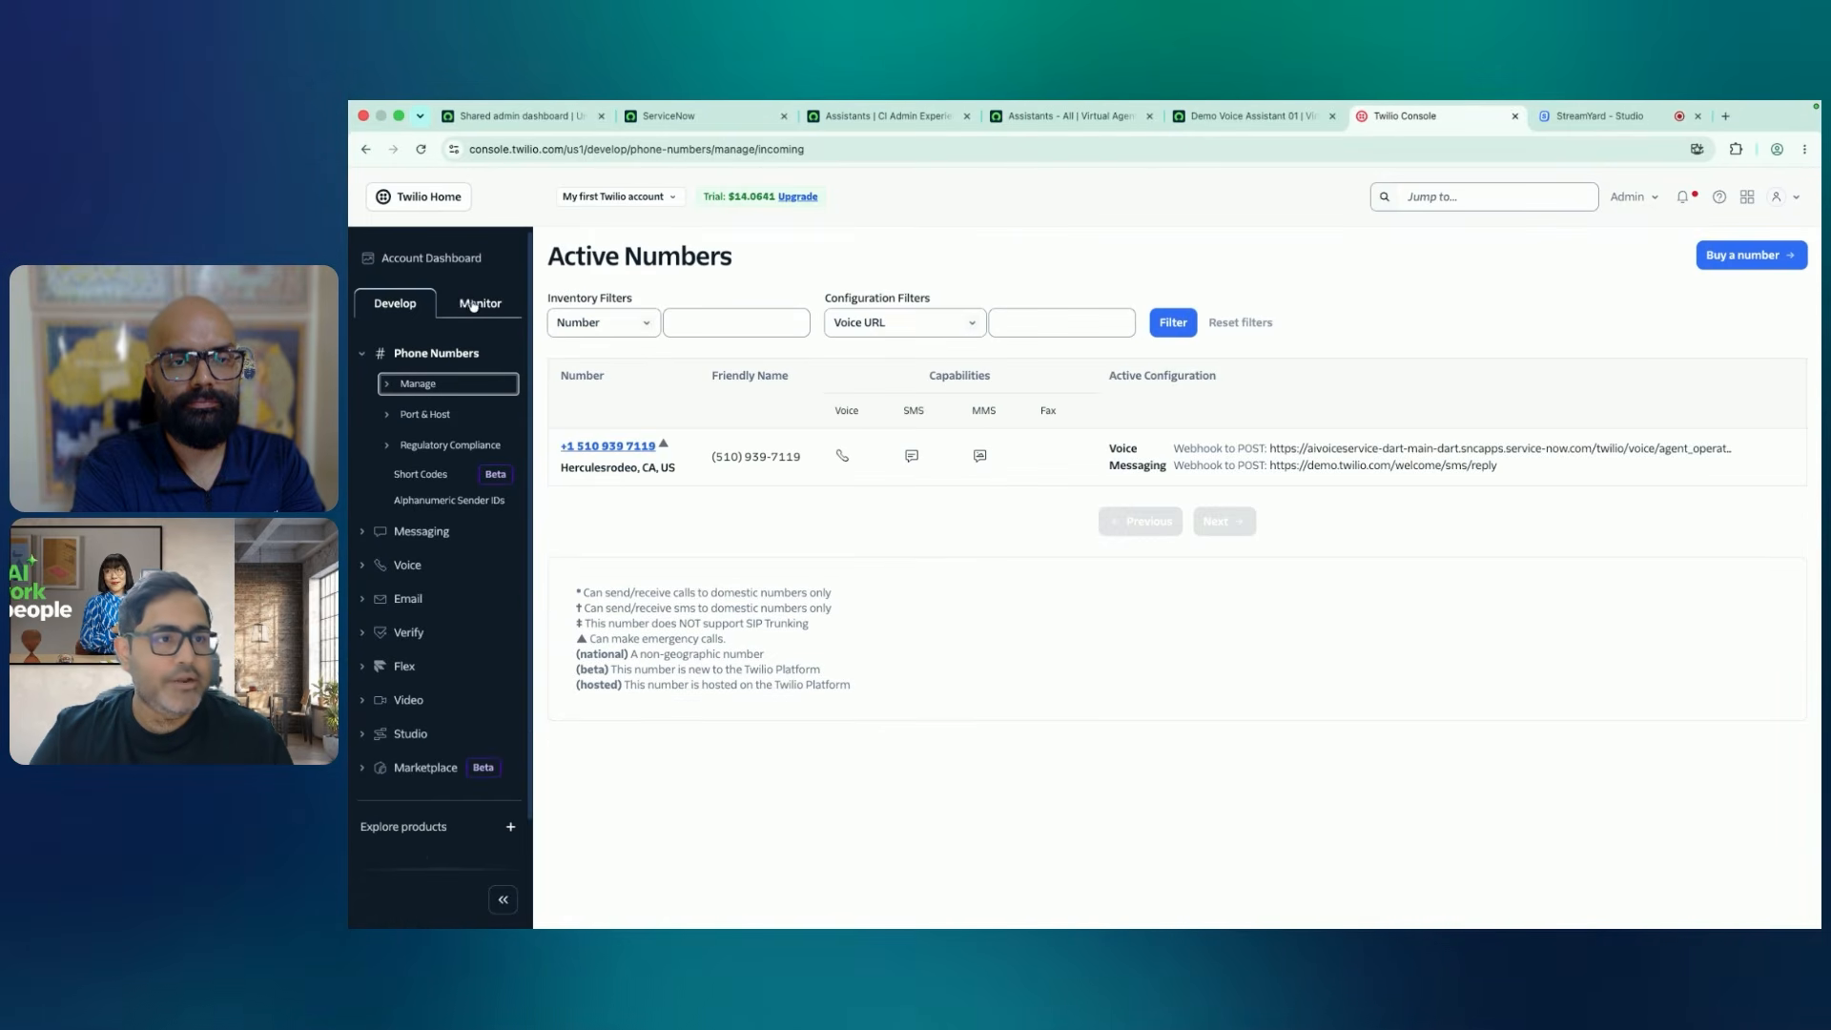
click(1245, 117)
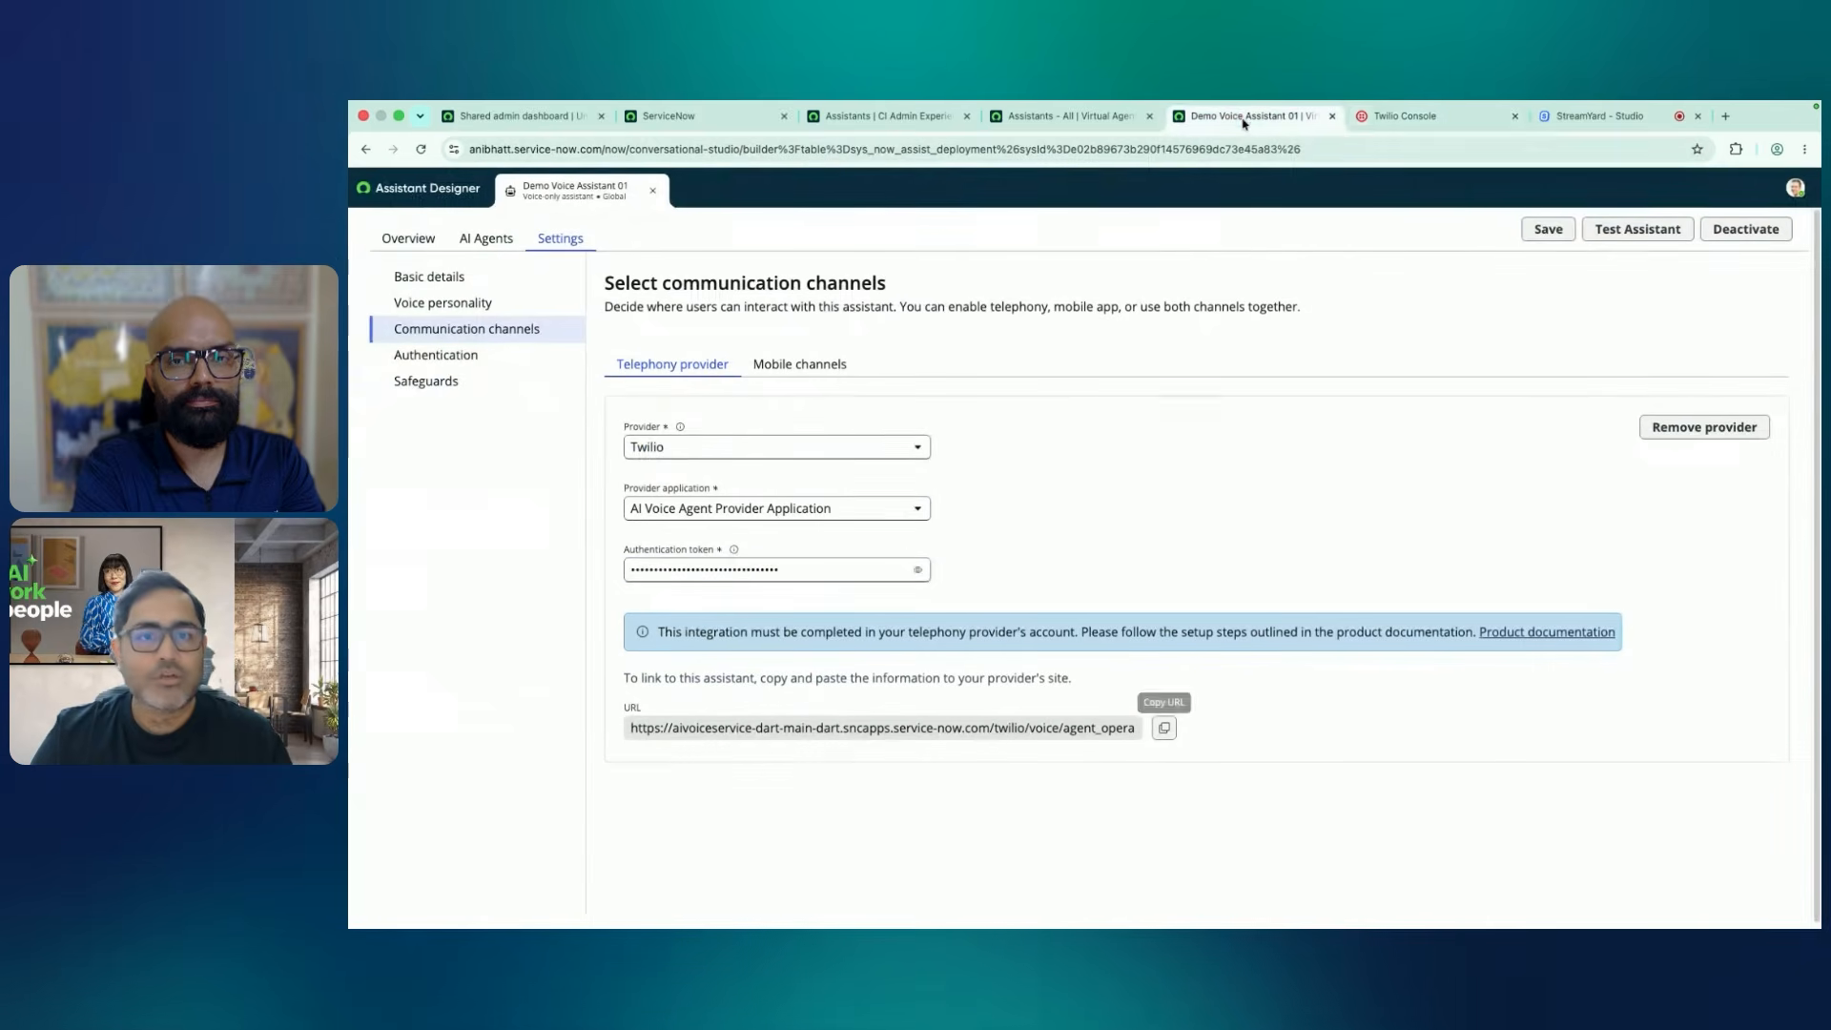
drag(787, 571, 629, 571)
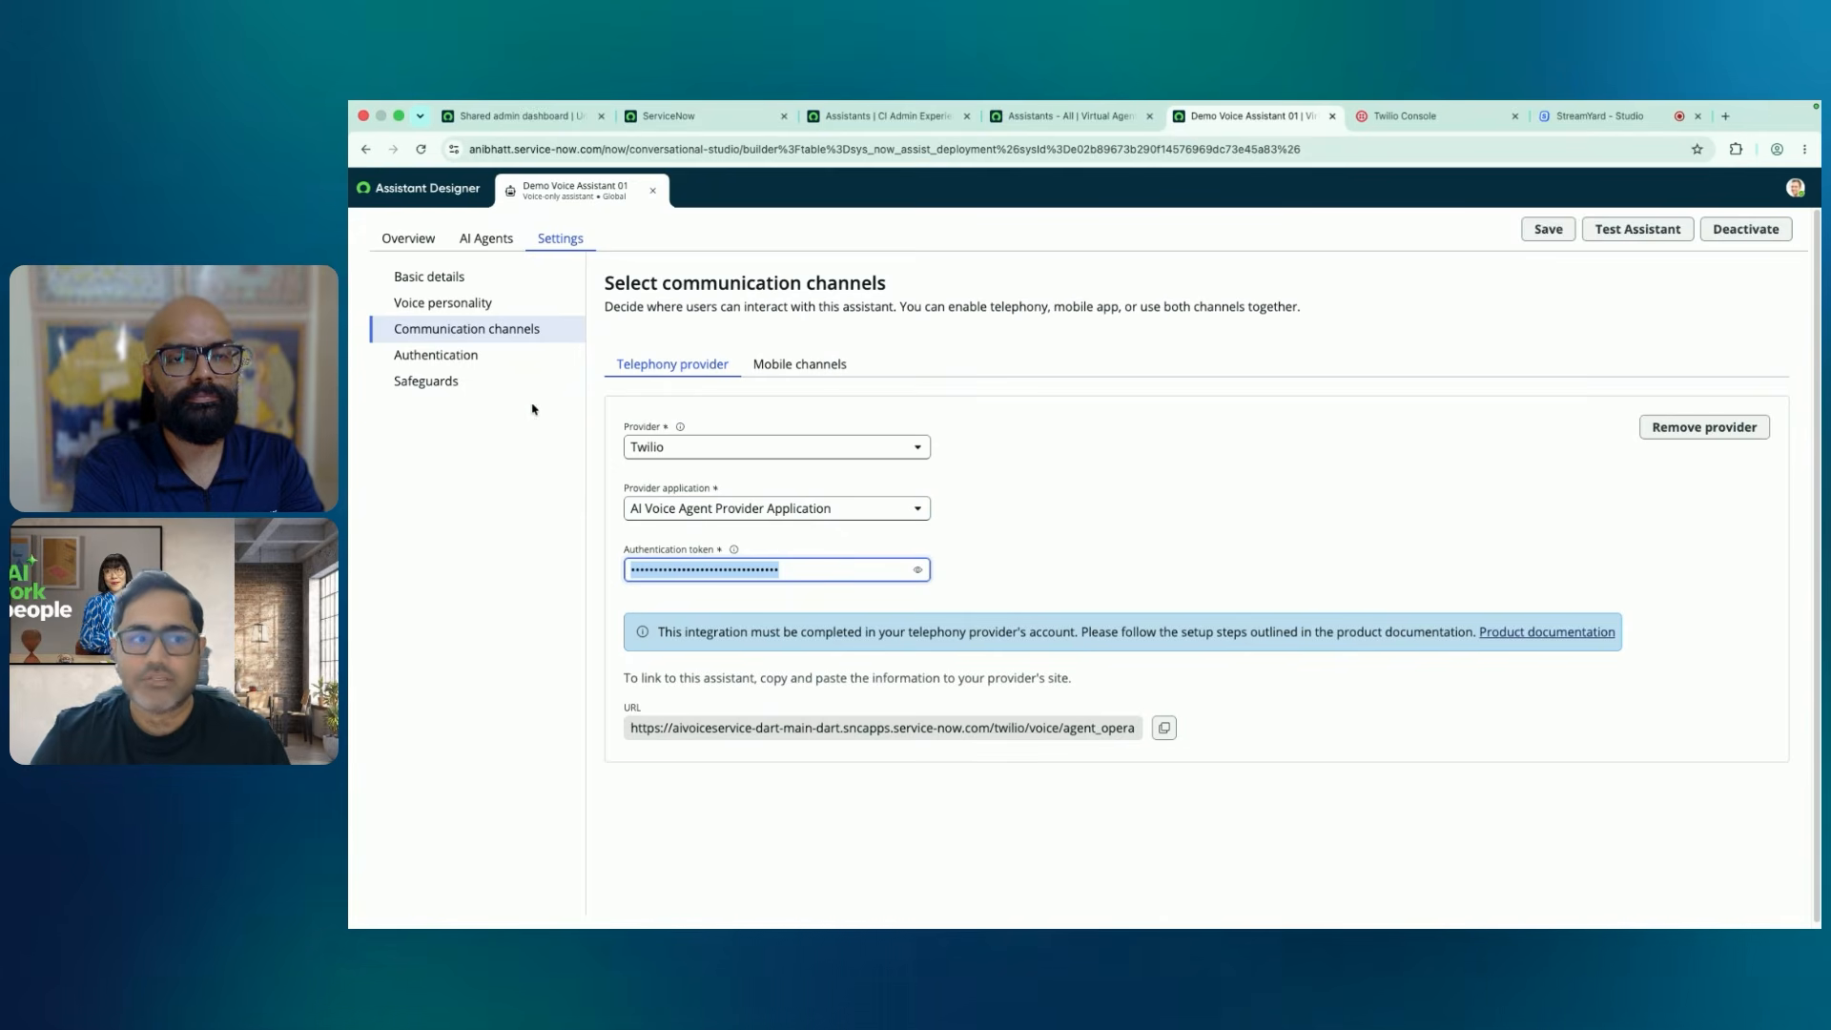
Review the assistant's authentication methods and search the ServiceNow application navigator for "authentication"
click(450, 357)
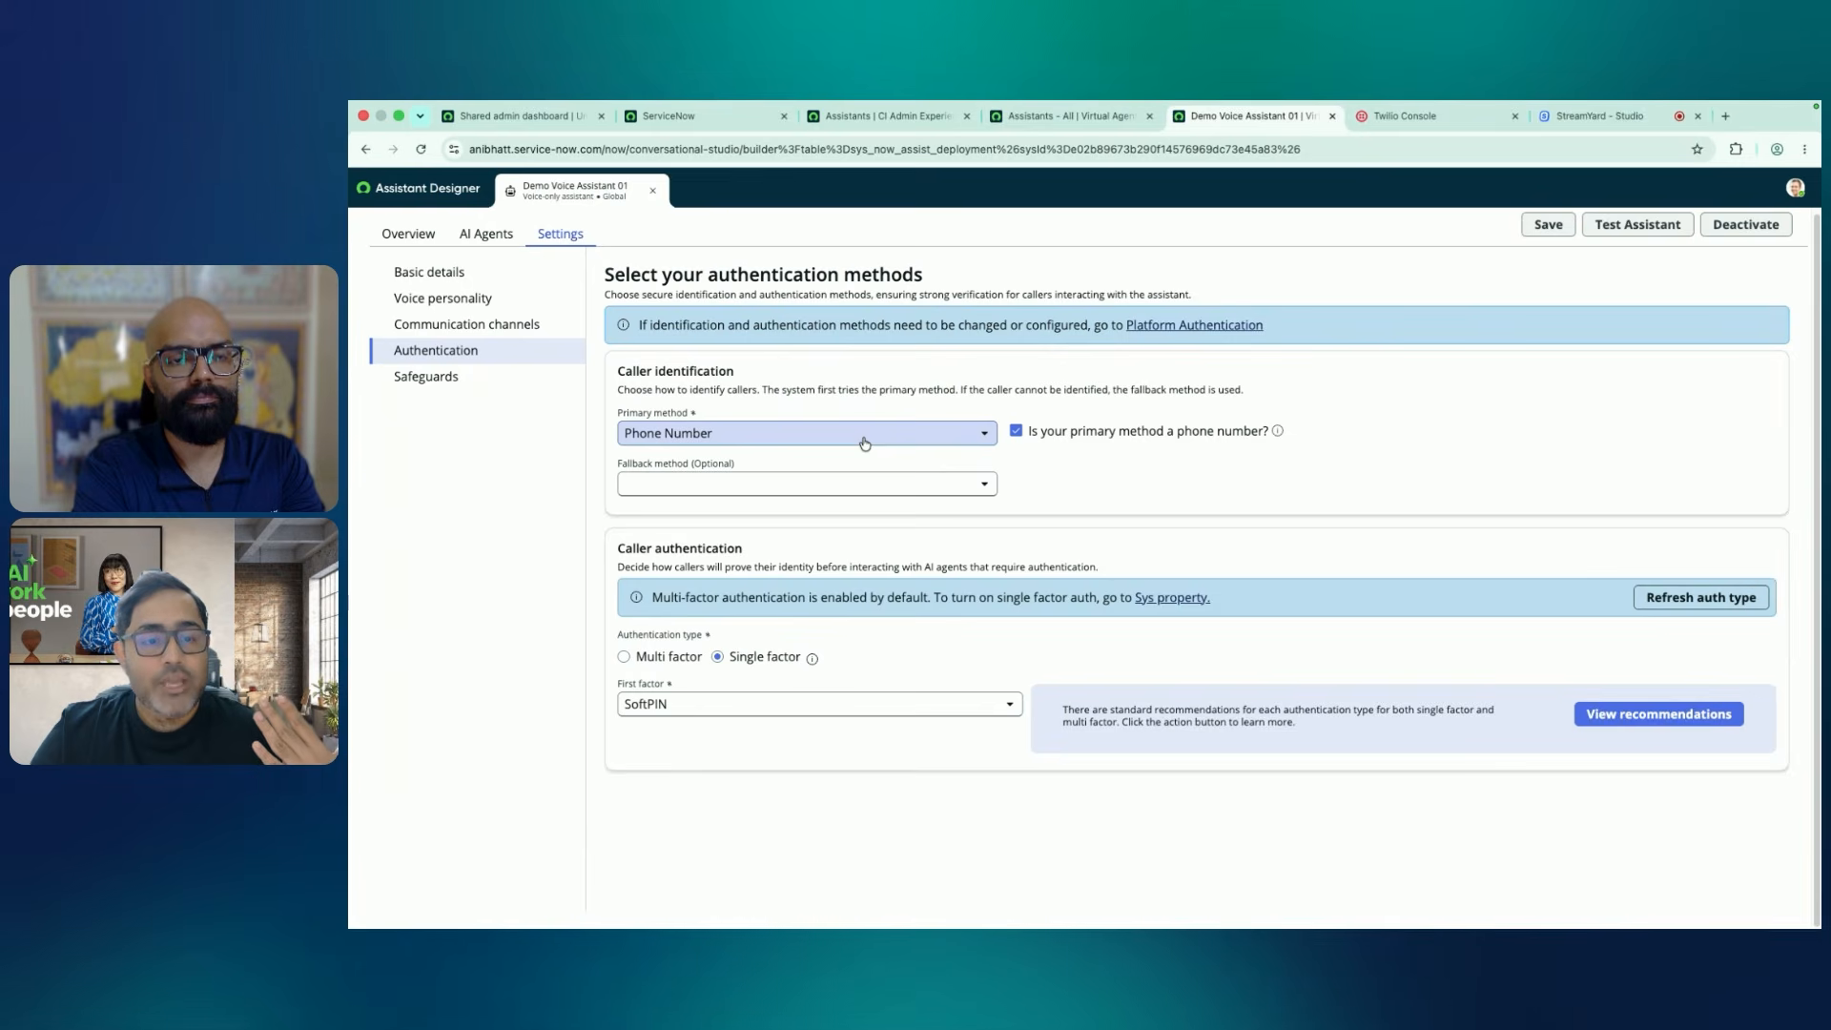
click(567, 118)
click(513, 187)
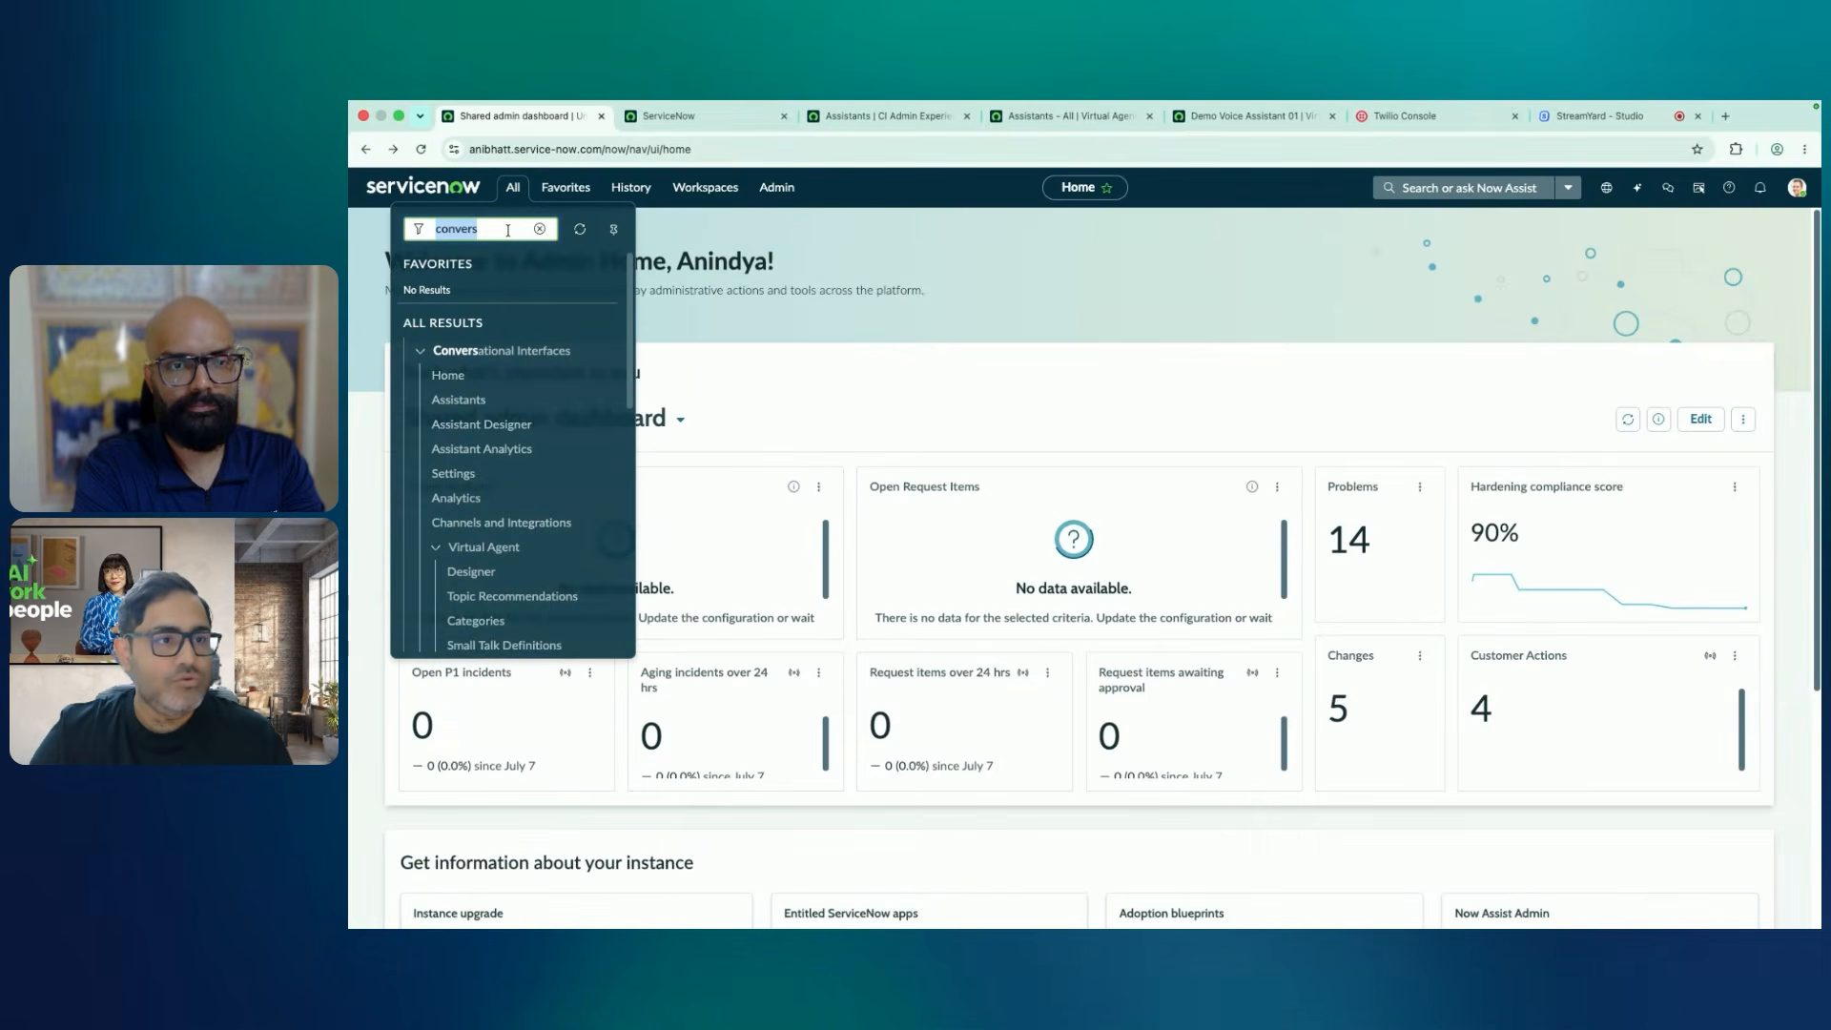
text(authentication)
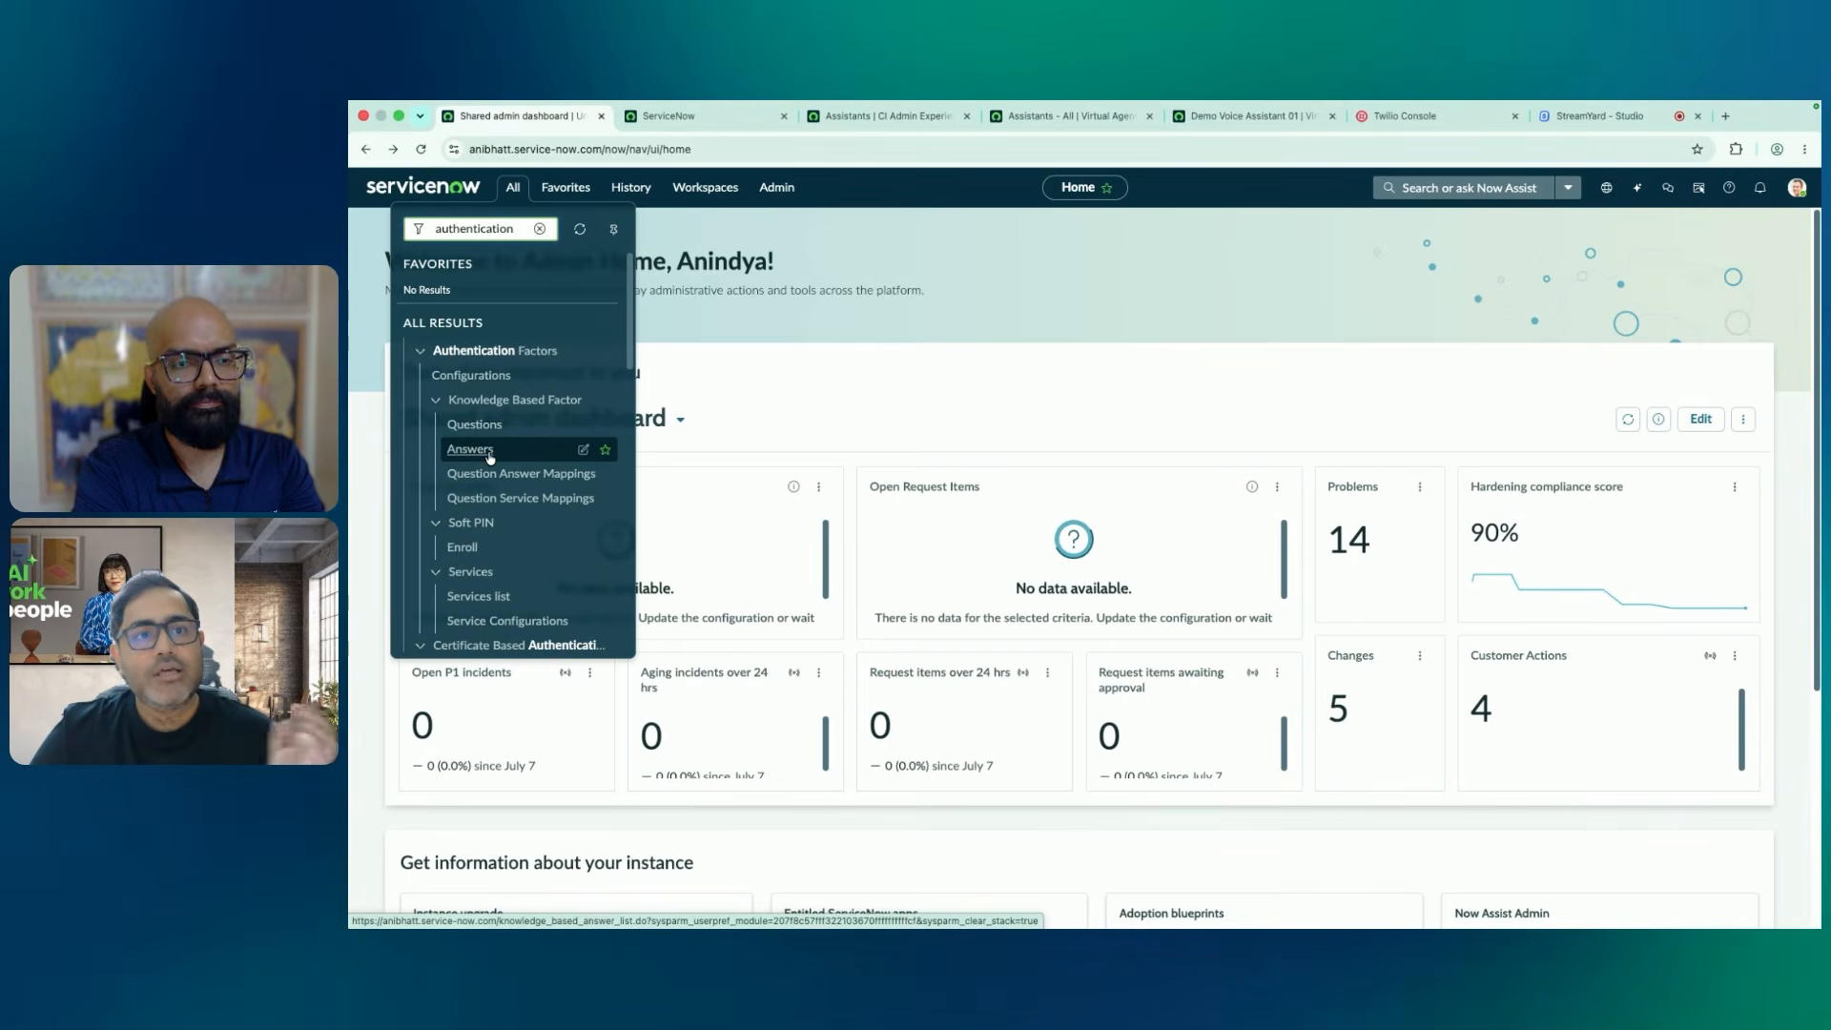
Check the Soft PIN enrollment page and its rules, and return to the voice assistant's authentication settings
click(1243, 117)
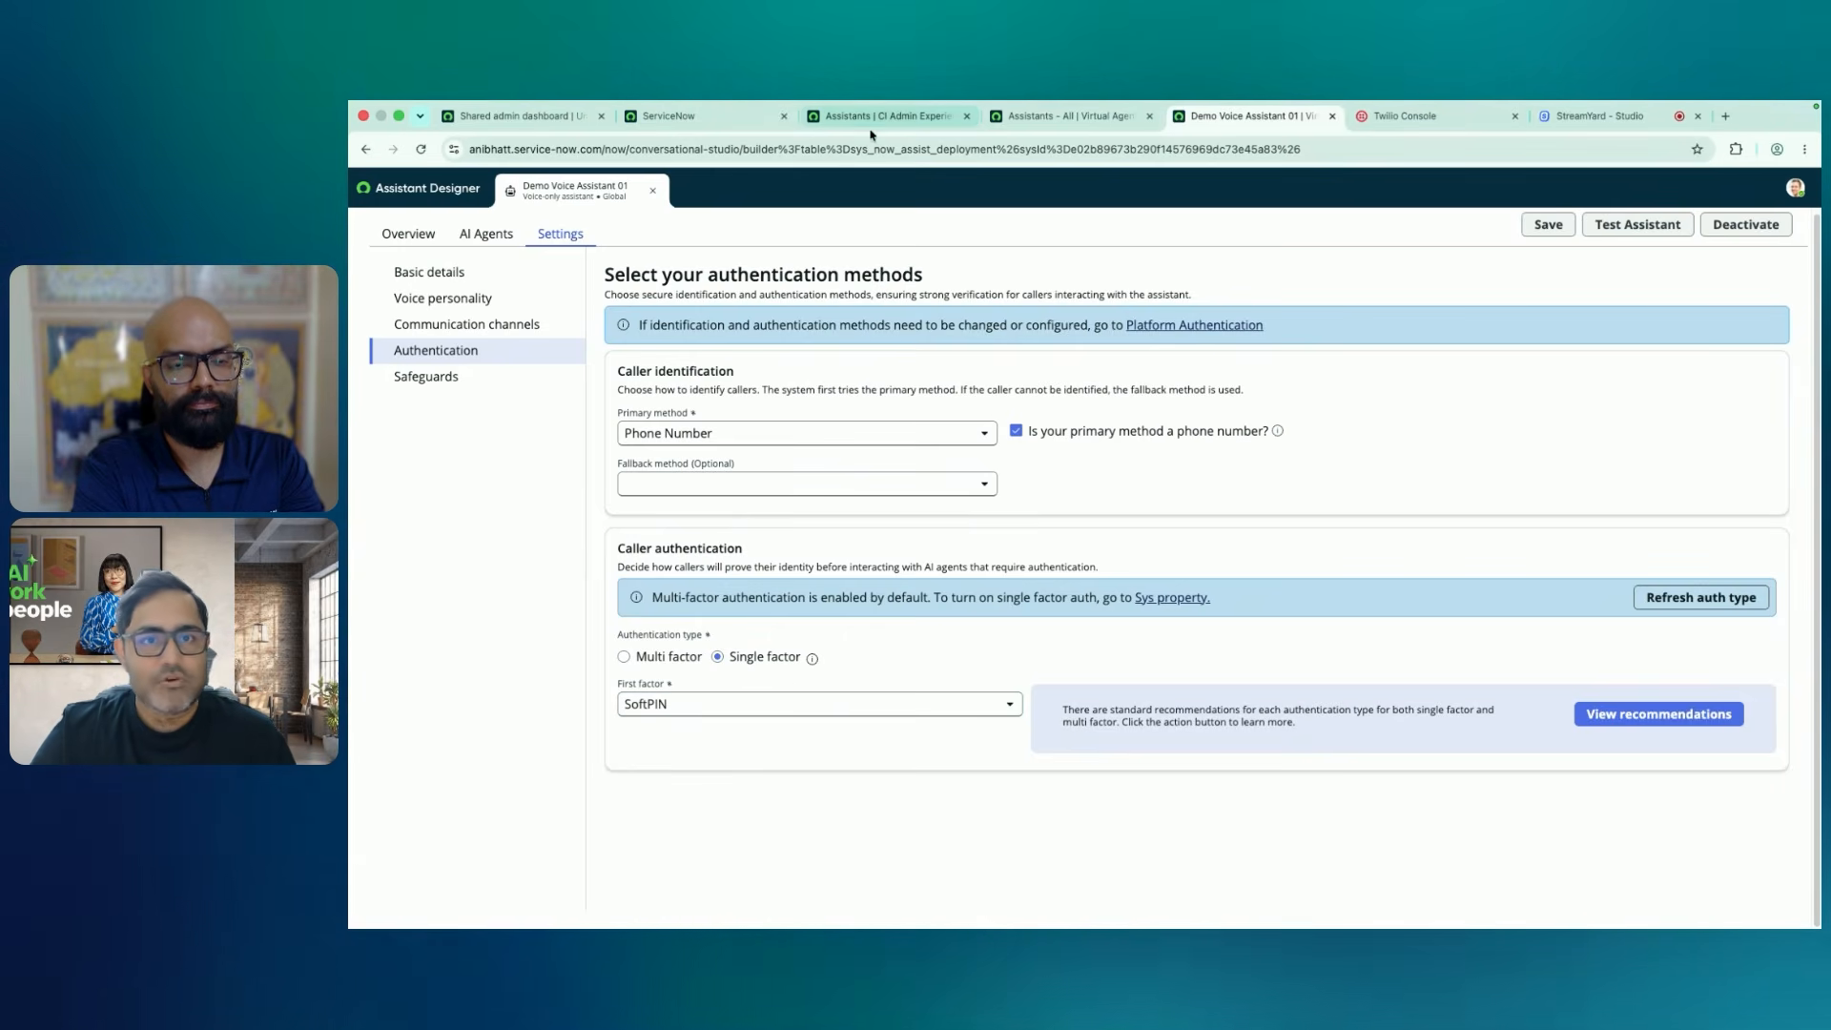
click(711, 116)
click(783, 258)
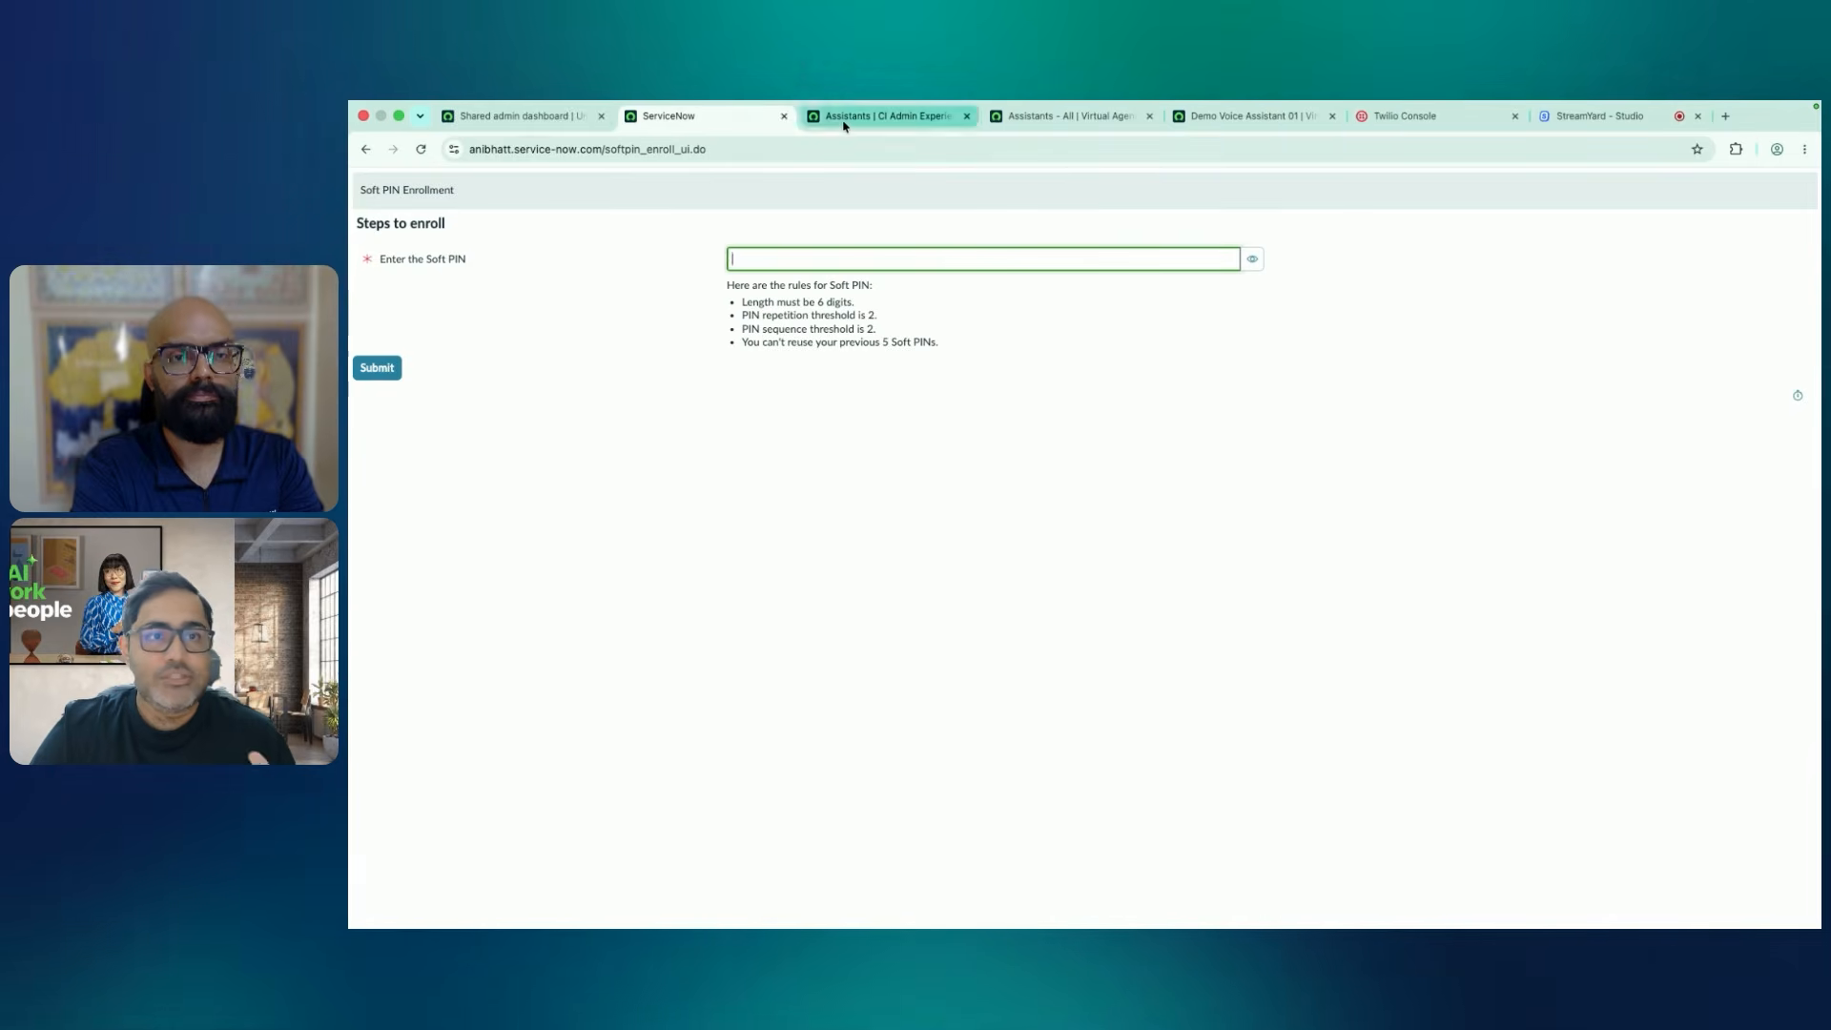
click(882, 116)
click(1053, 118)
click(1228, 118)
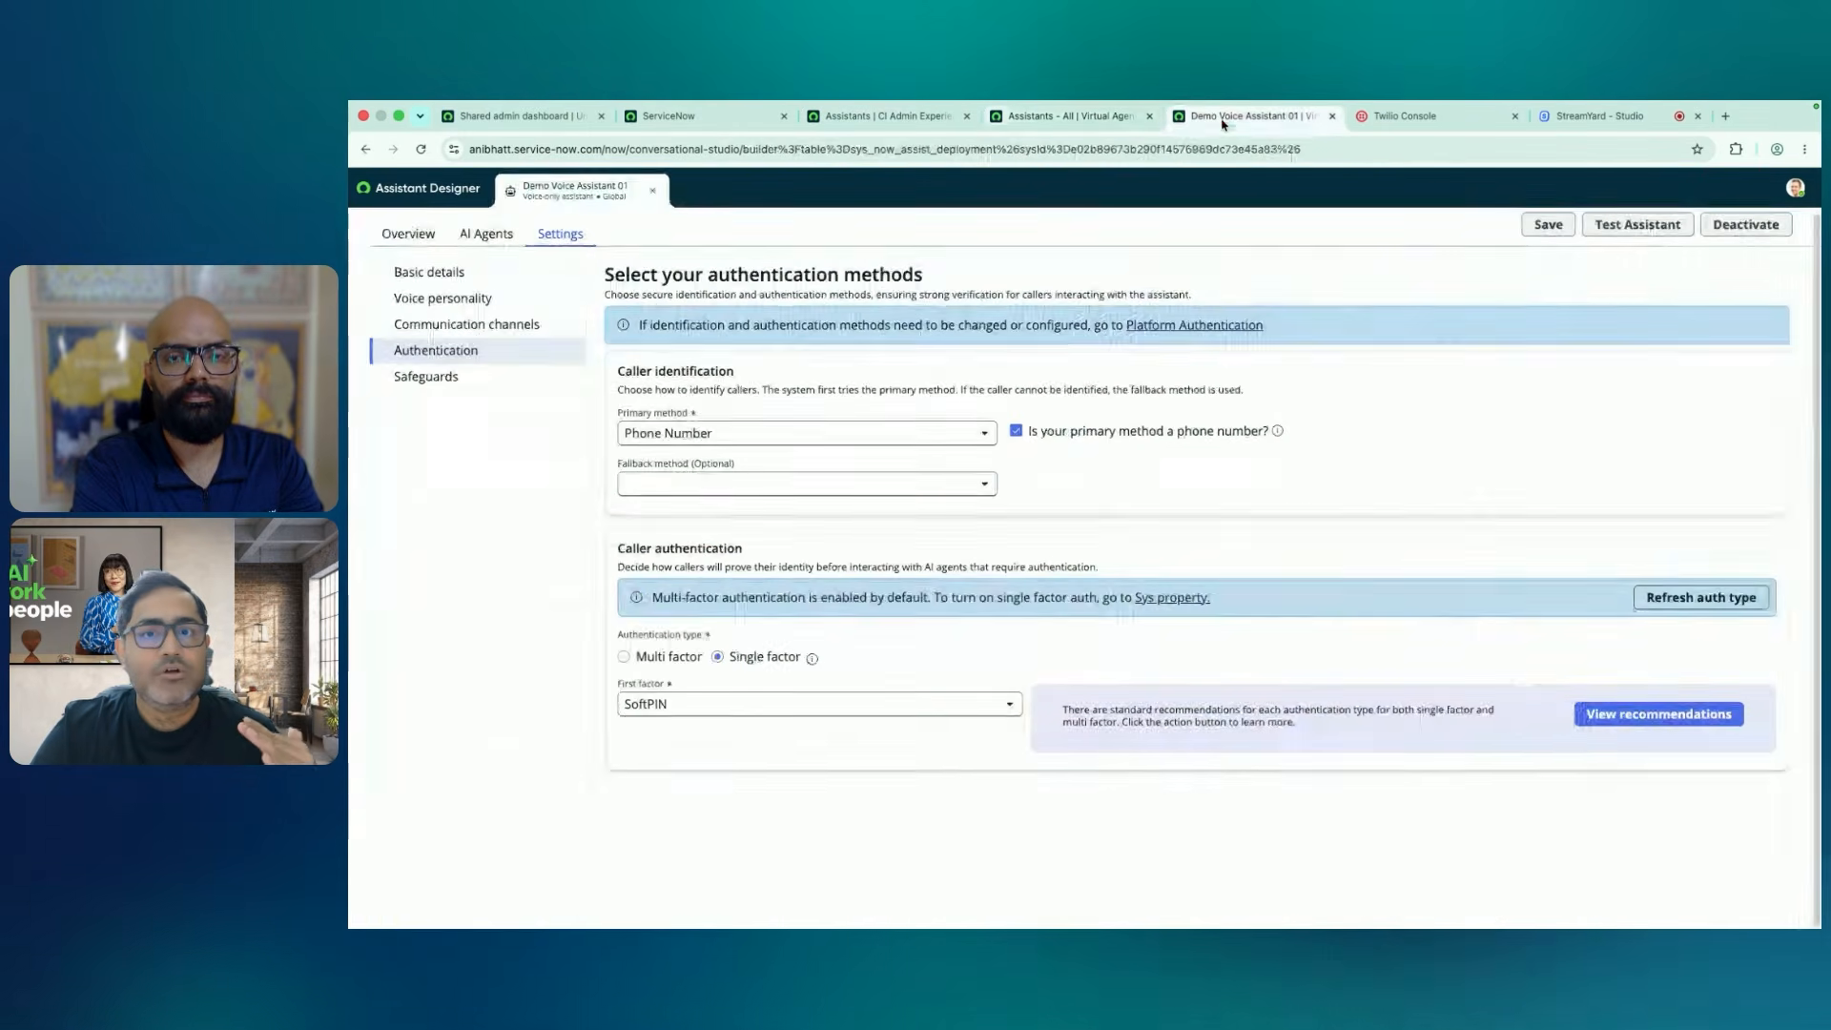
Review the assistant's safeguards, including the record producer choices for fallback tickets, the maximum call duration and the inactivity timeout
click(472, 375)
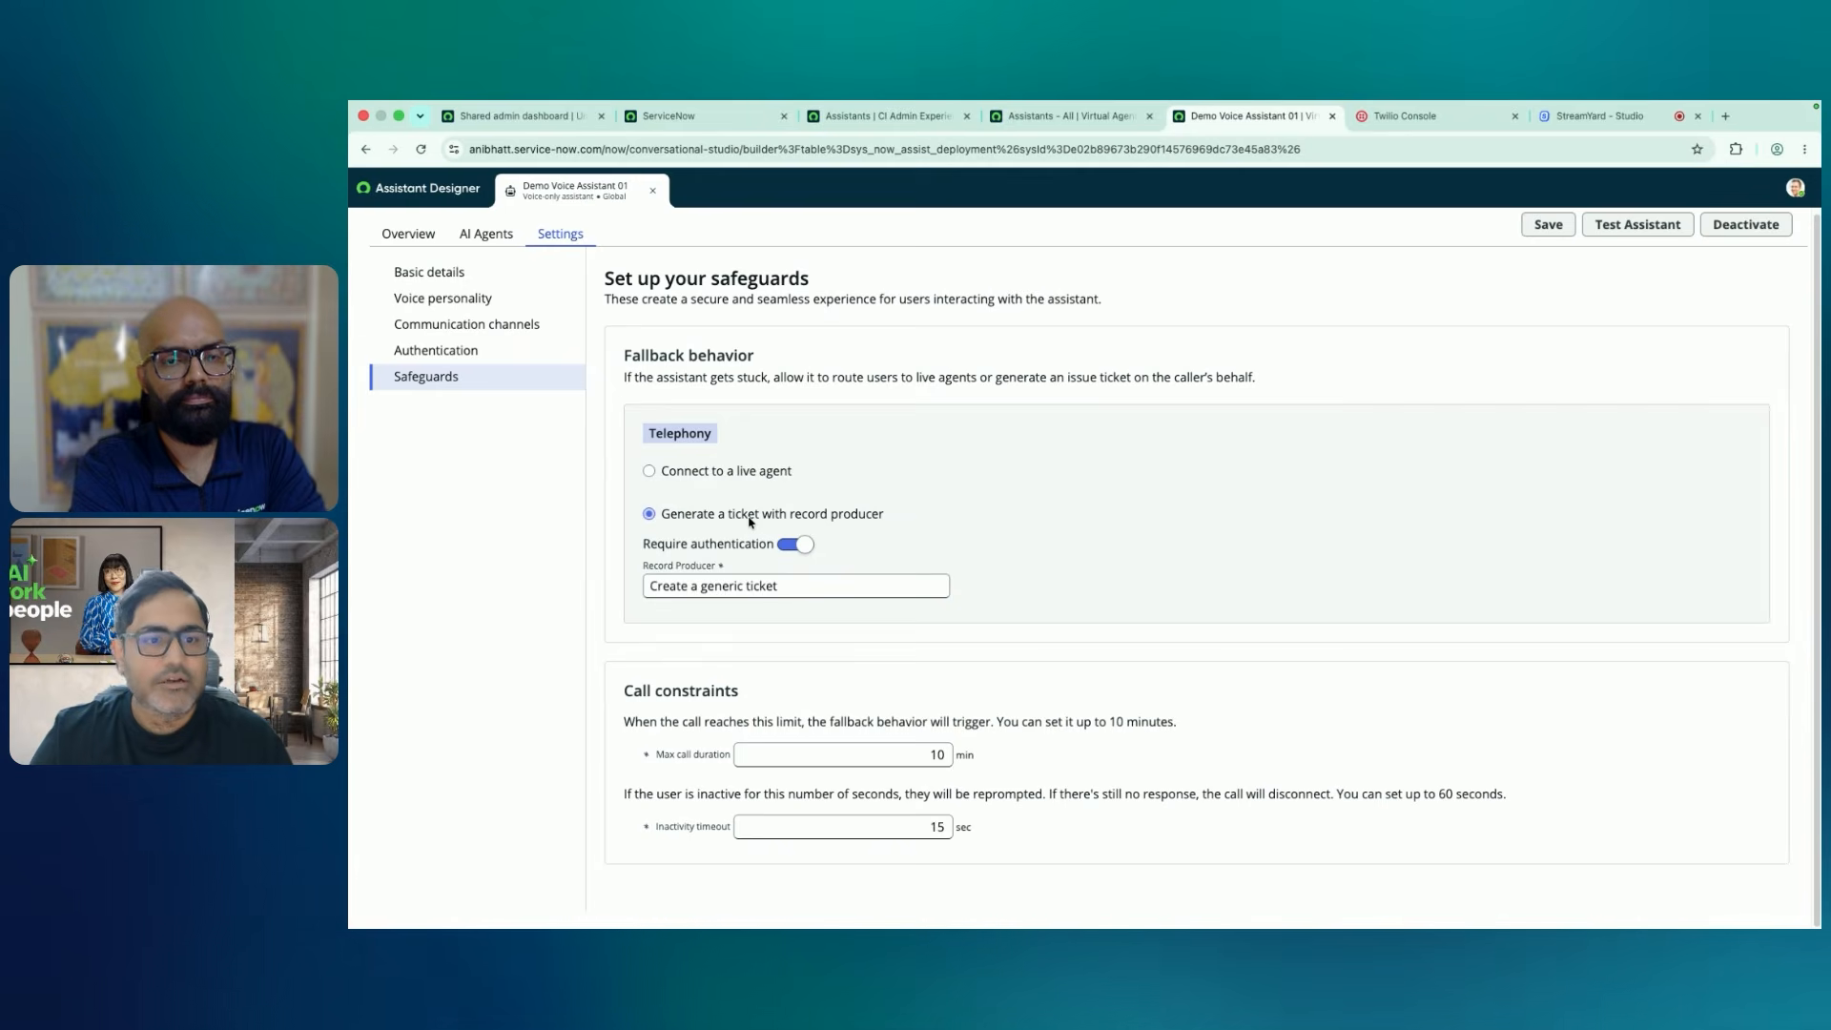
click(746, 586)
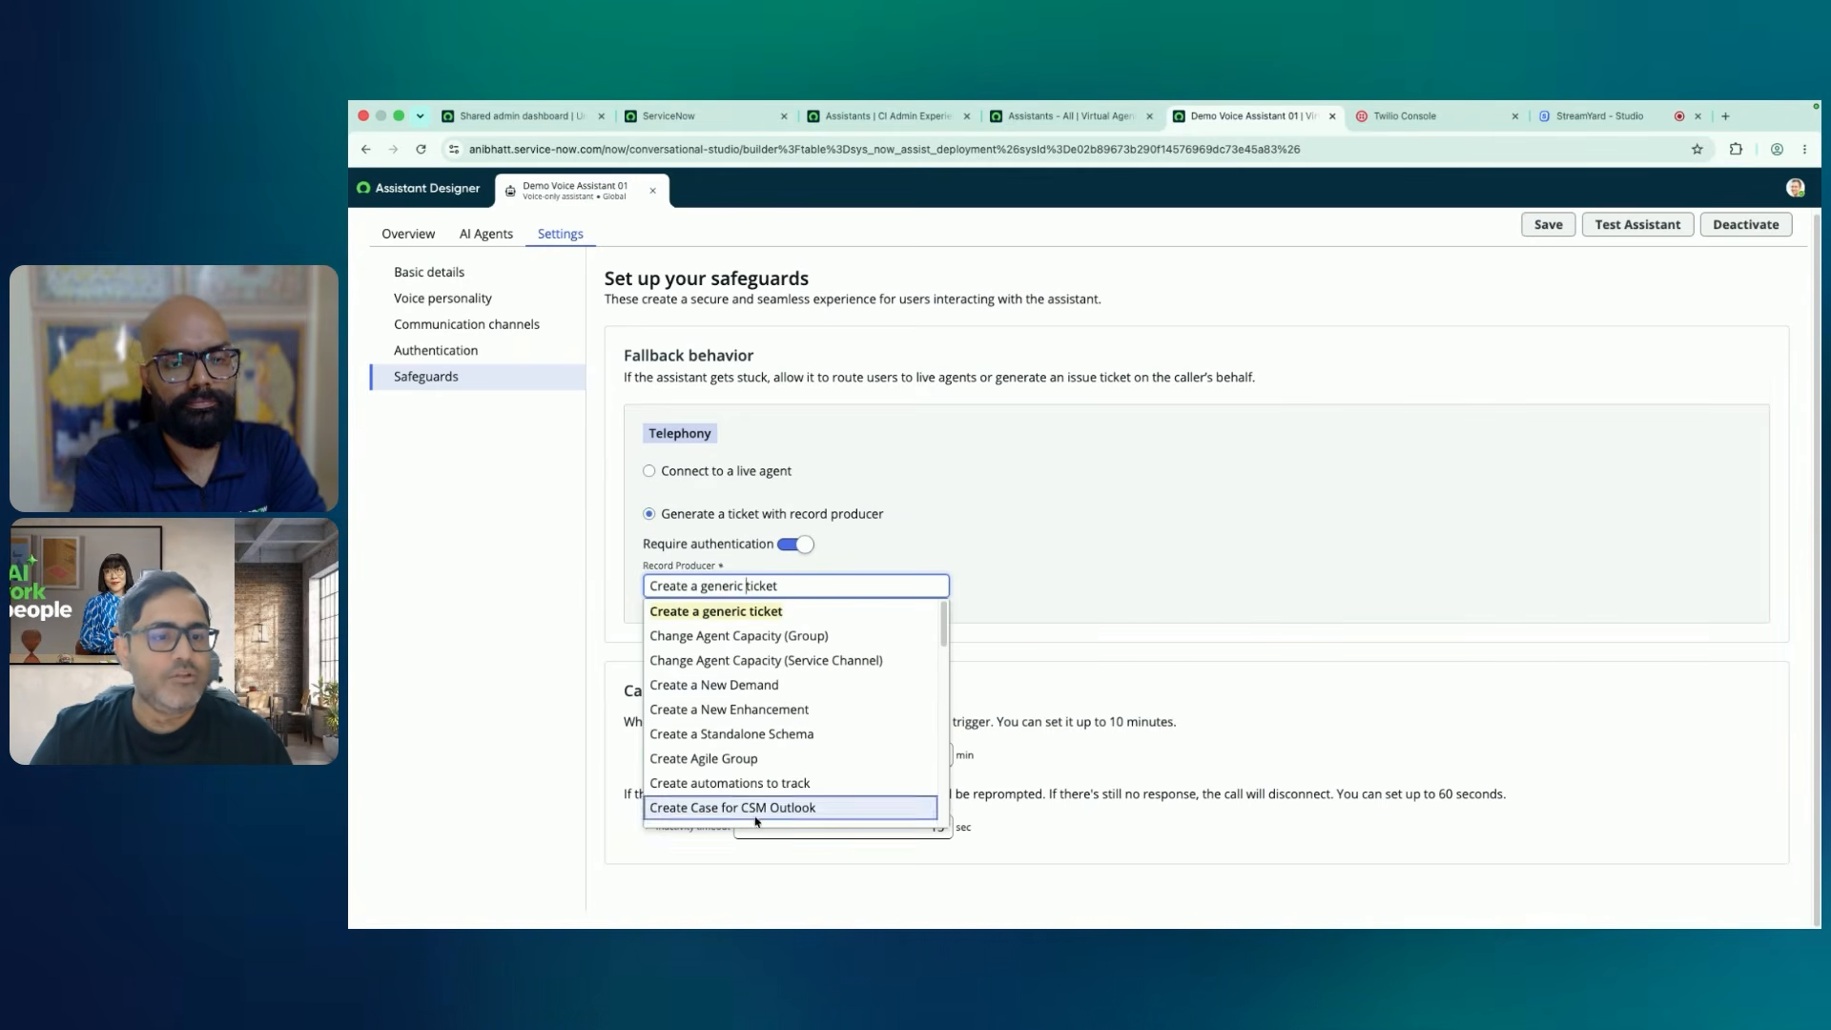
click(1013, 545)
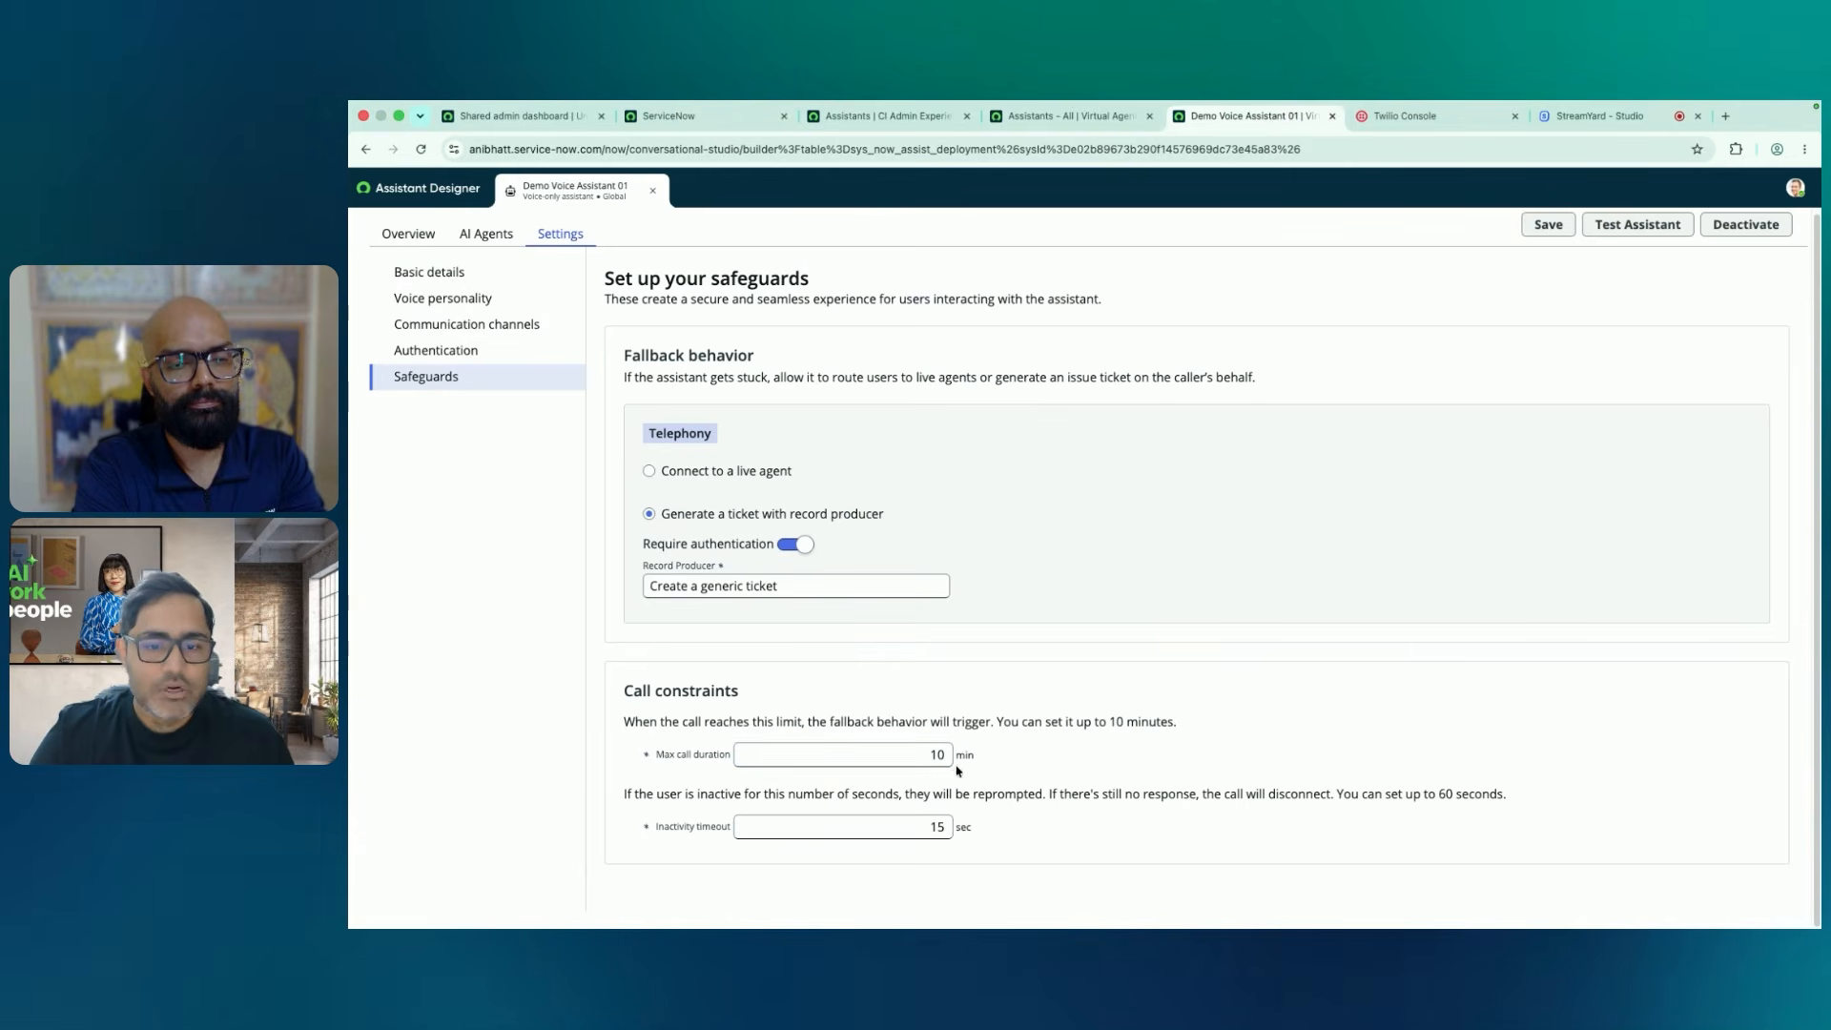
click(806, 754)
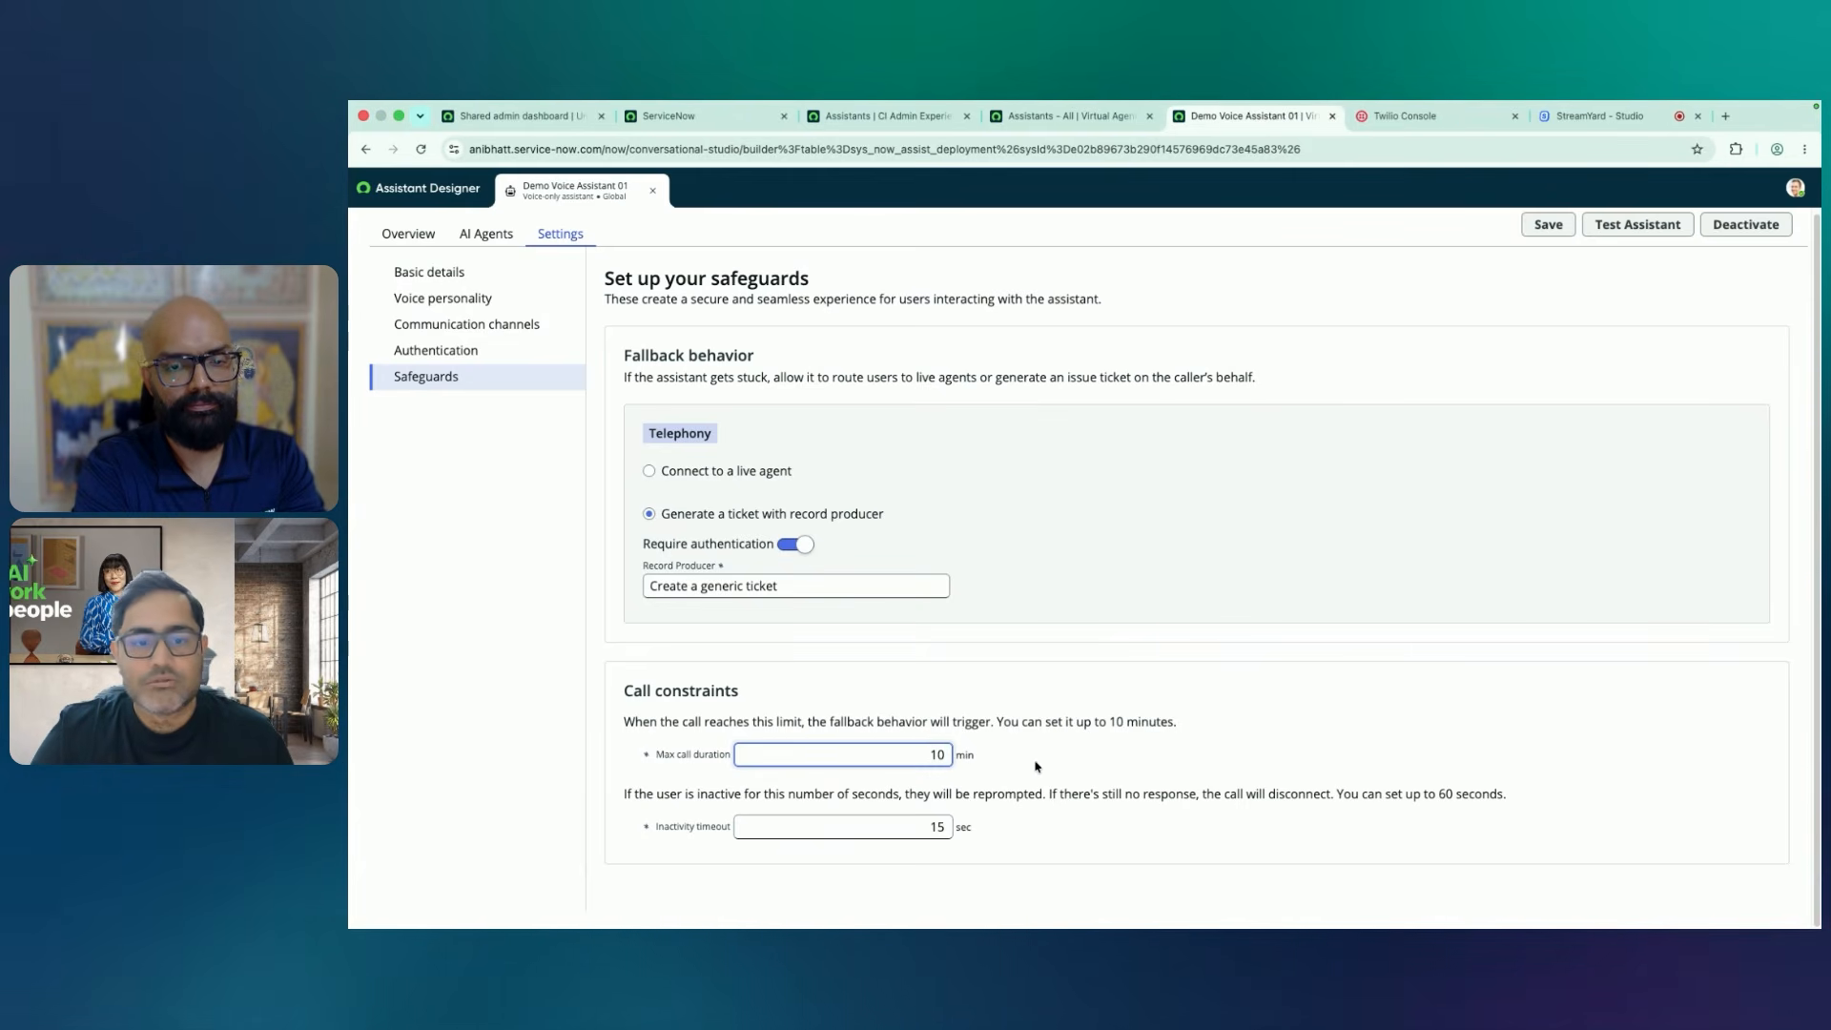
key(Tab)
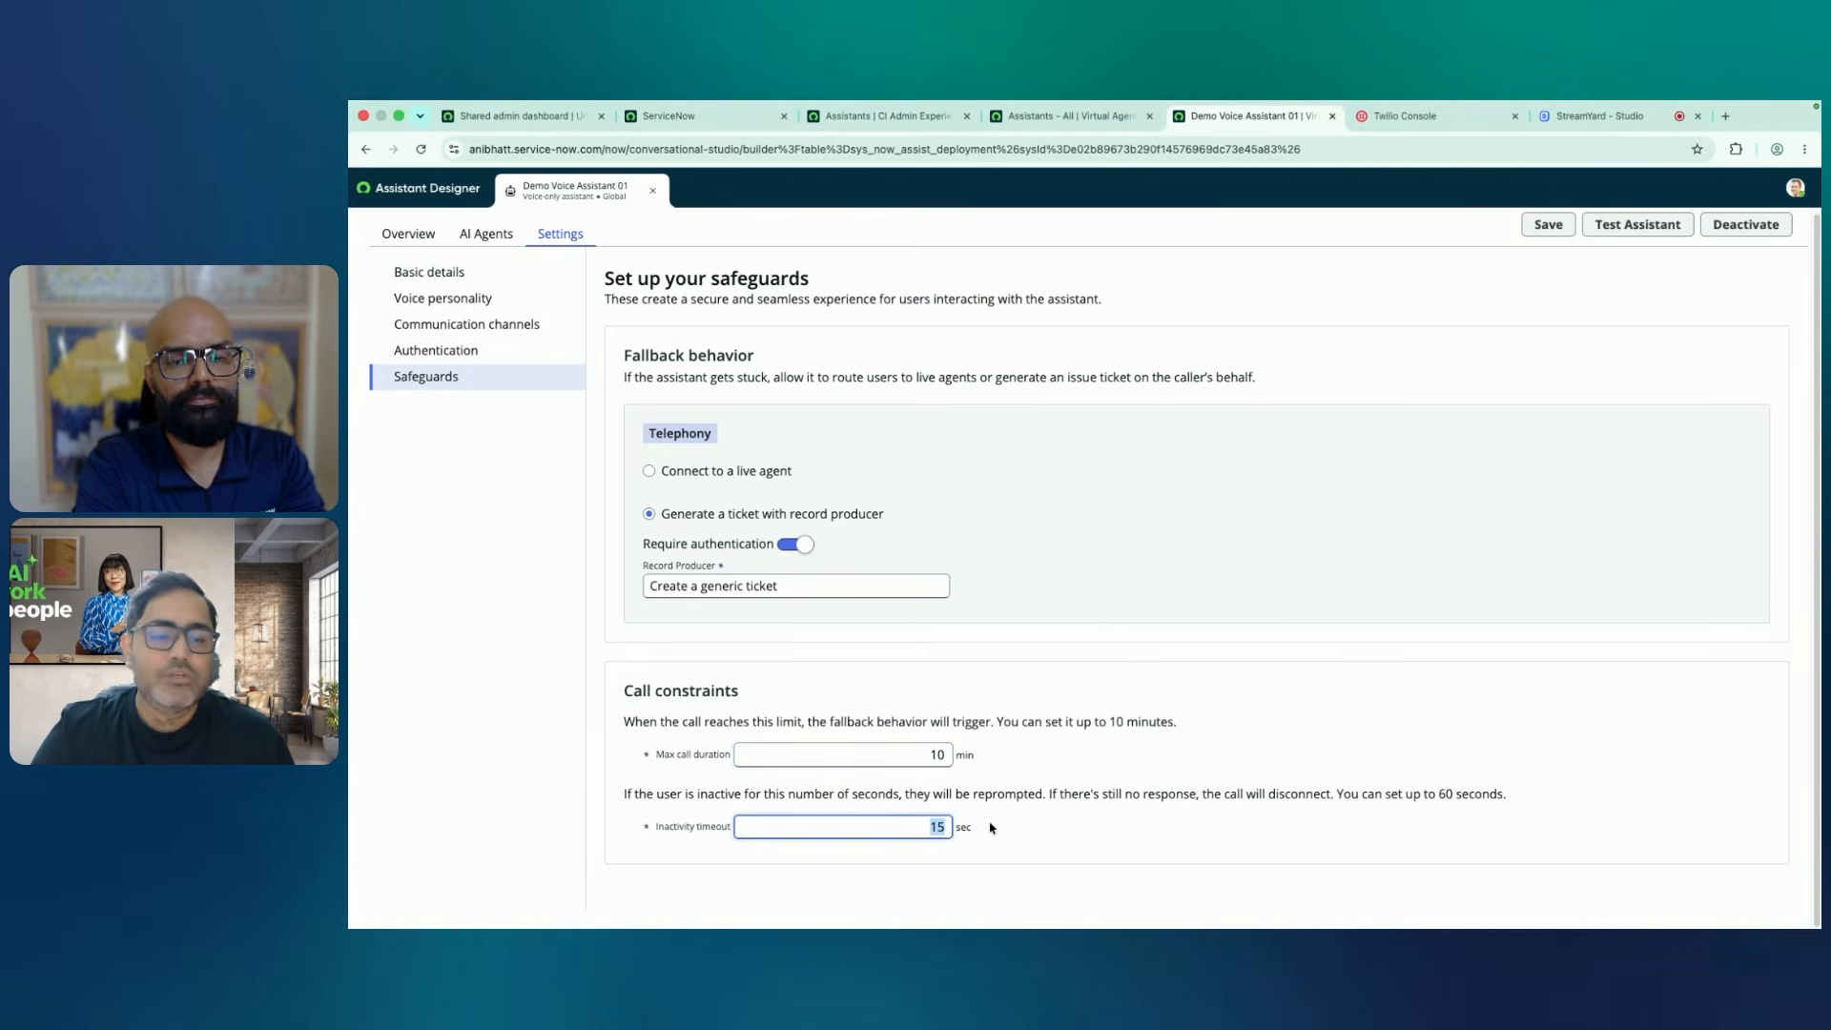